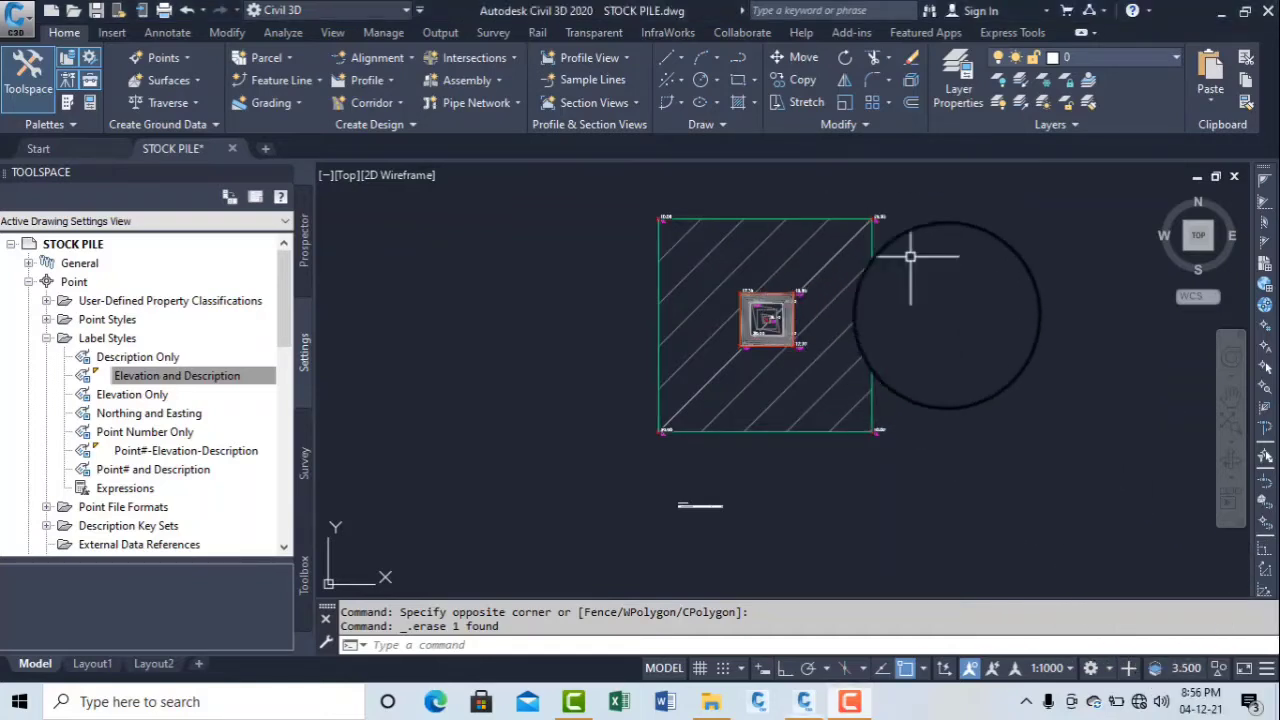
Step: Examine the stockpile and the surrounding ground boundary in plan, including the elevation labels at their corner points
{"action": "scroll", "coordinate": [790, 315], "scroll_direction": "up", "scroll_amount": 8}
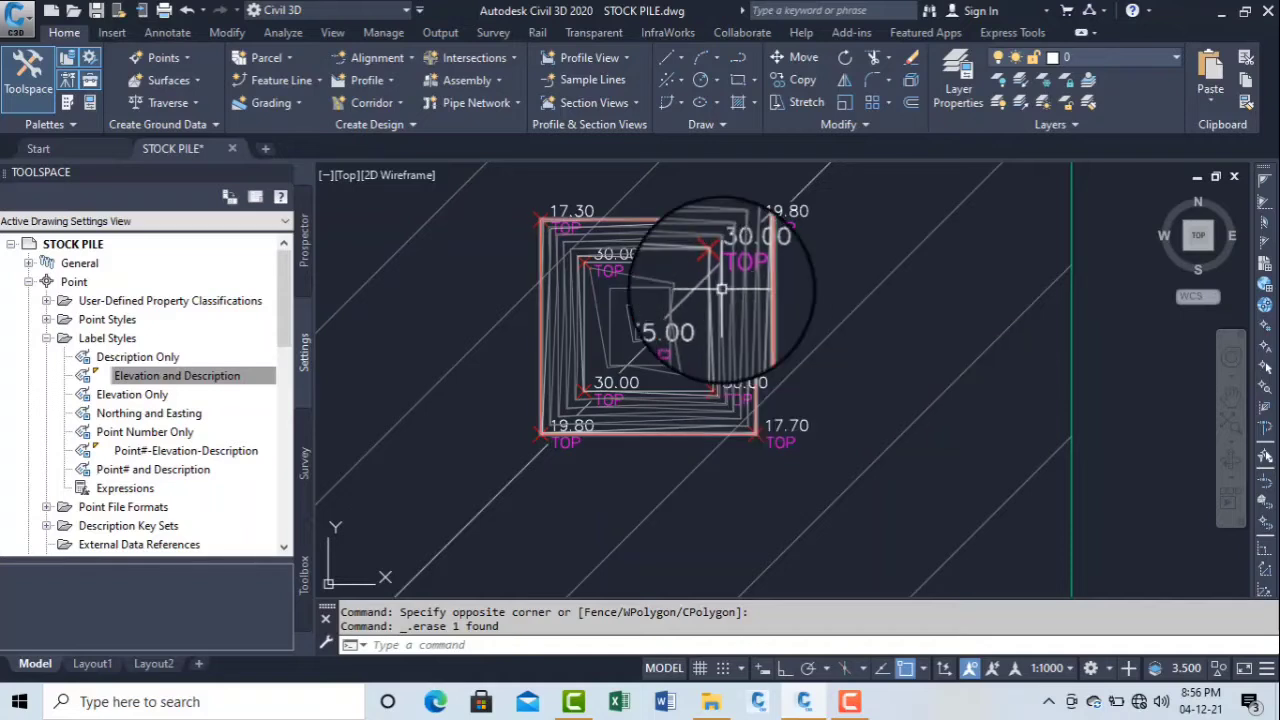
{"action": "scroll", "coordinate": [828, 283], "scroll_direction": "down", "scroll_amount": 6}
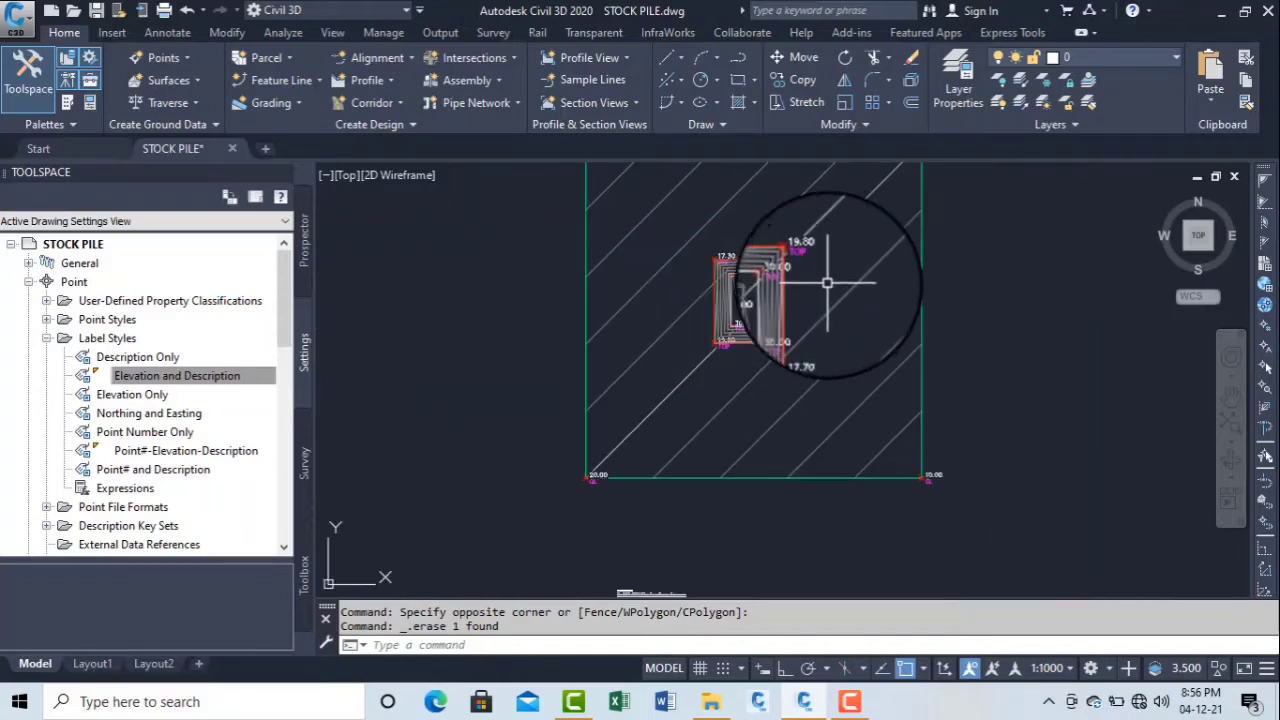
{"action": "scroll", "coordinate": [830, 283], "scroll_direction": "down", "scroll_amount": 3}
{"action": "scroll", "coordinate": [790, 270], "scroll_direction": "up", "scroll_amount": 5}
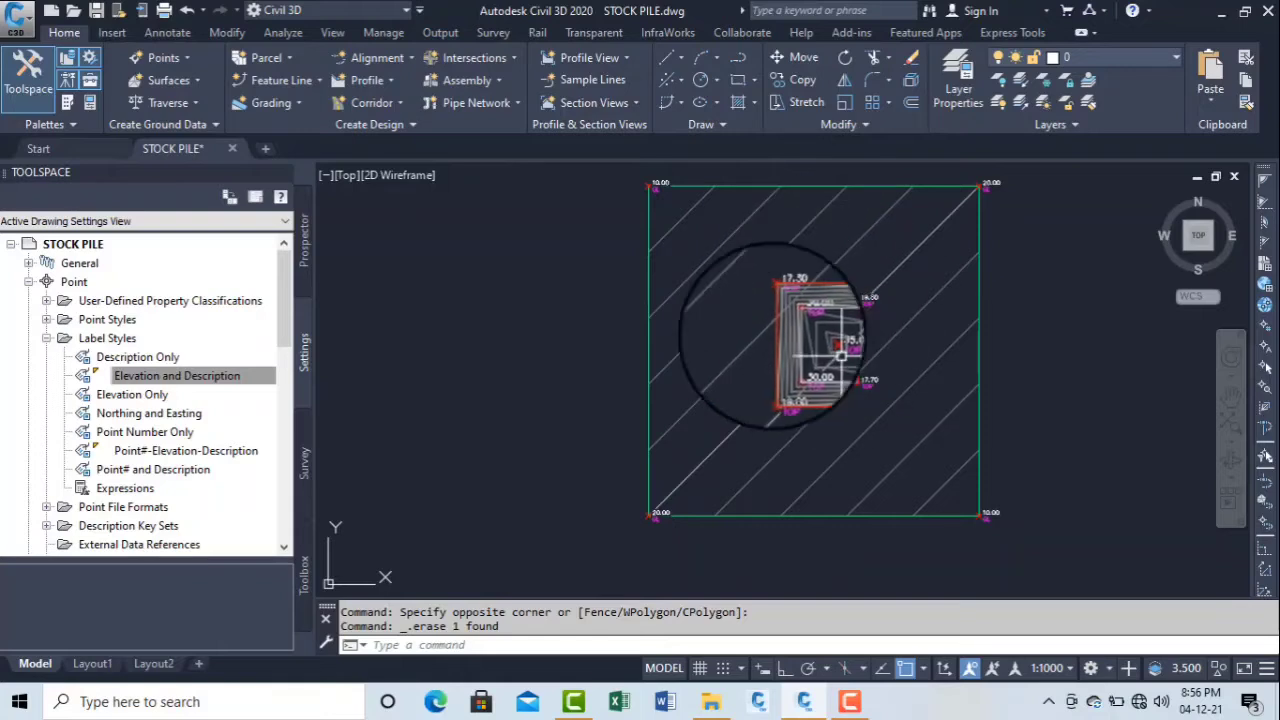
{"action": "middle_click_drag", "start_coordinate": [771, 249], "coordinate": [663, 271]}
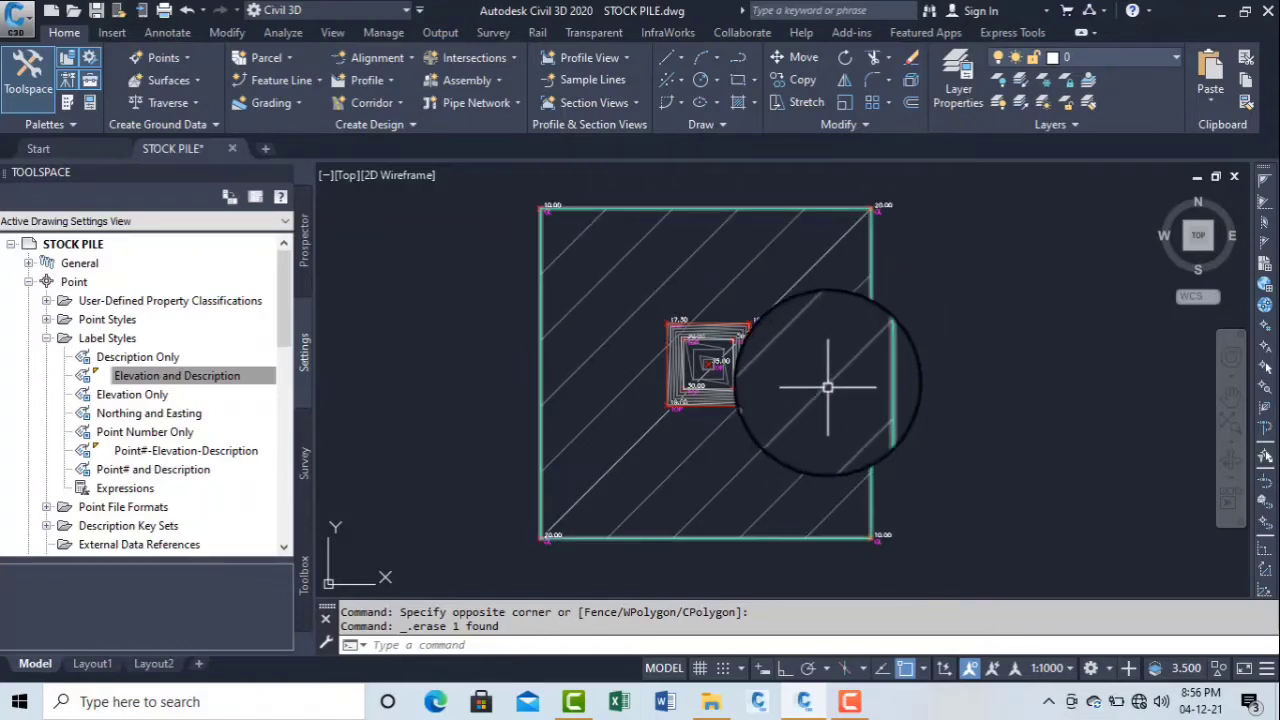
{"action": "scroll", "coordinate": [853, 527], "scroll_direction": "up", "scroll_amount": 4}
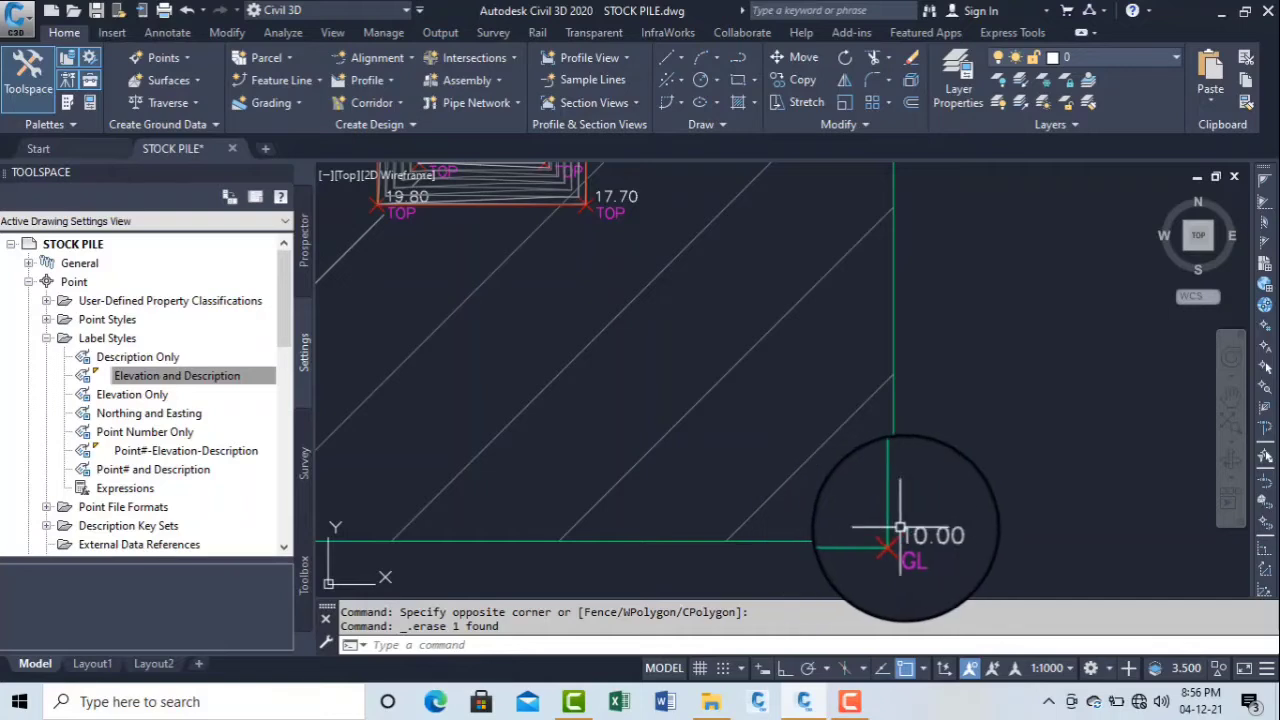
{"action": "scroll", "coordinate": [930, 528], "scroll_direction": "down", "scroll_amount": 4}
{"action": "scroll", "coordinate": [918, 201], "scroll_direction": "up", "scroll_amount": 4}
{"action": "scroll", "coordinate": [922, 201], "scroll_direction": "down", "scroll_amount": 4}
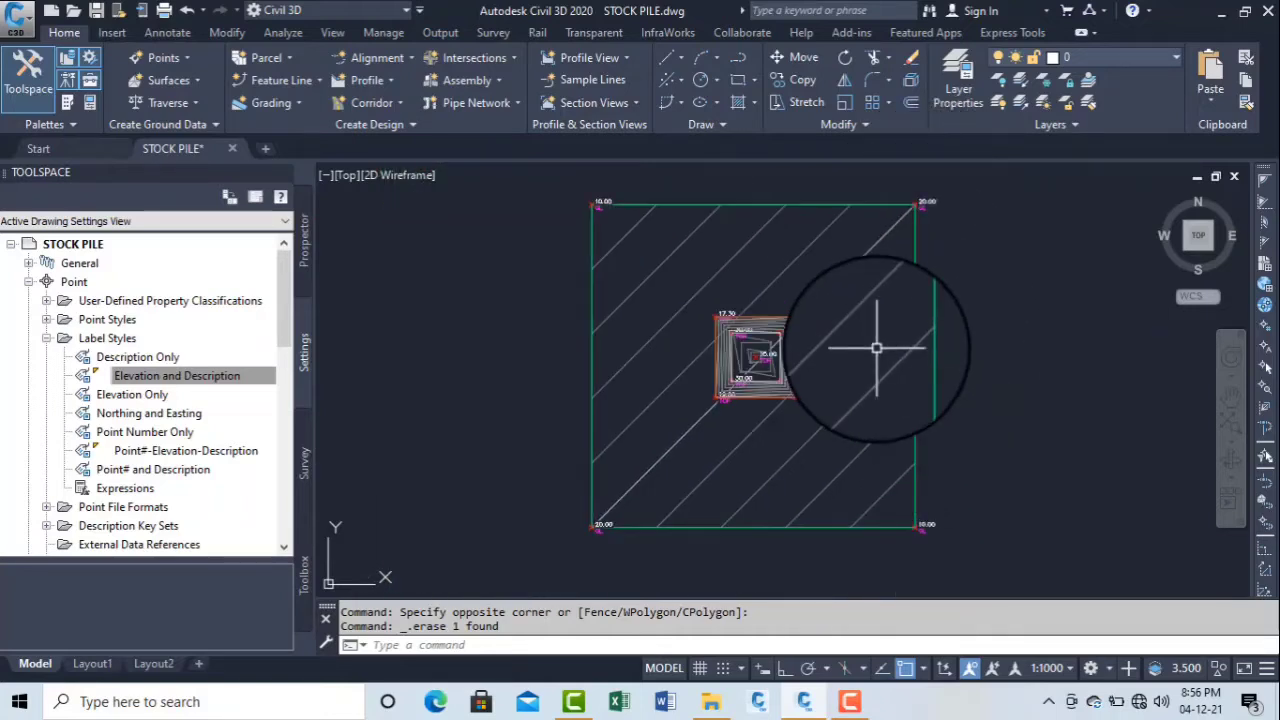
{"action": "mouse_move", "coordinate": [876, 348]}
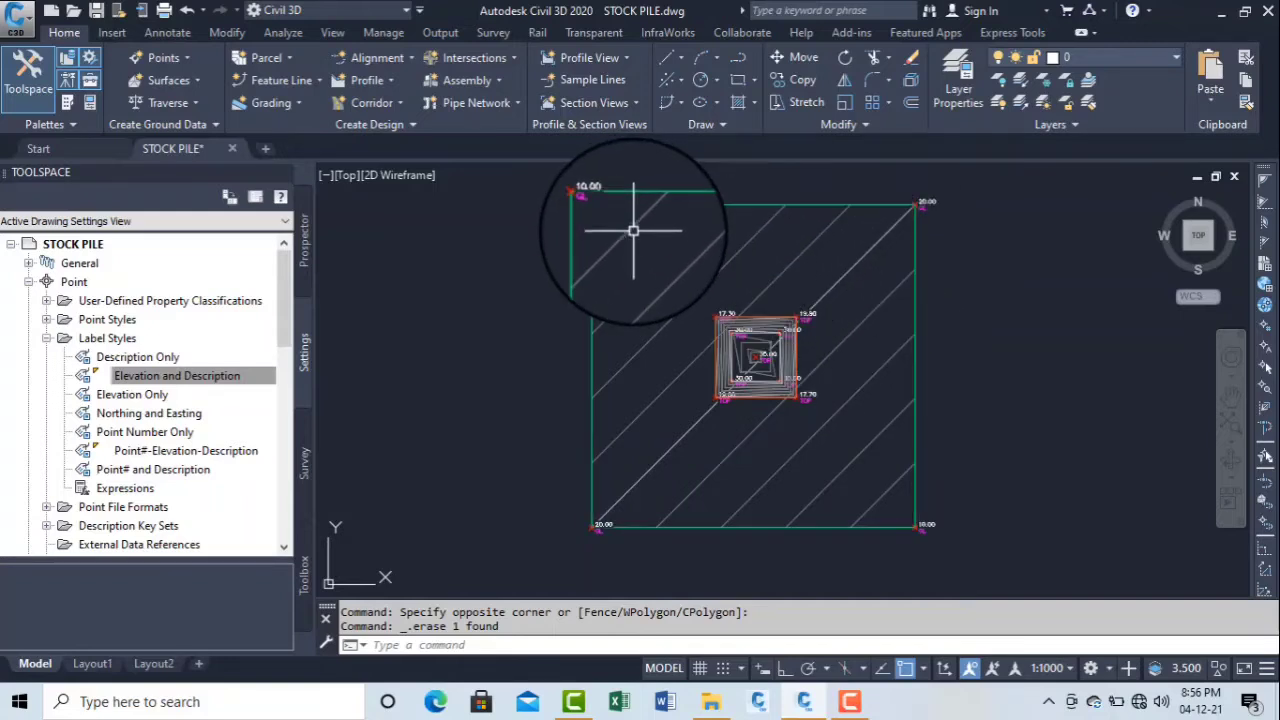
{"action": "scroll", "coordinate": [790, 345], "scroll_direction": "up", "scroll_amount": 2}
{"action": "mouse_move", "coordinate": [790, 345]}
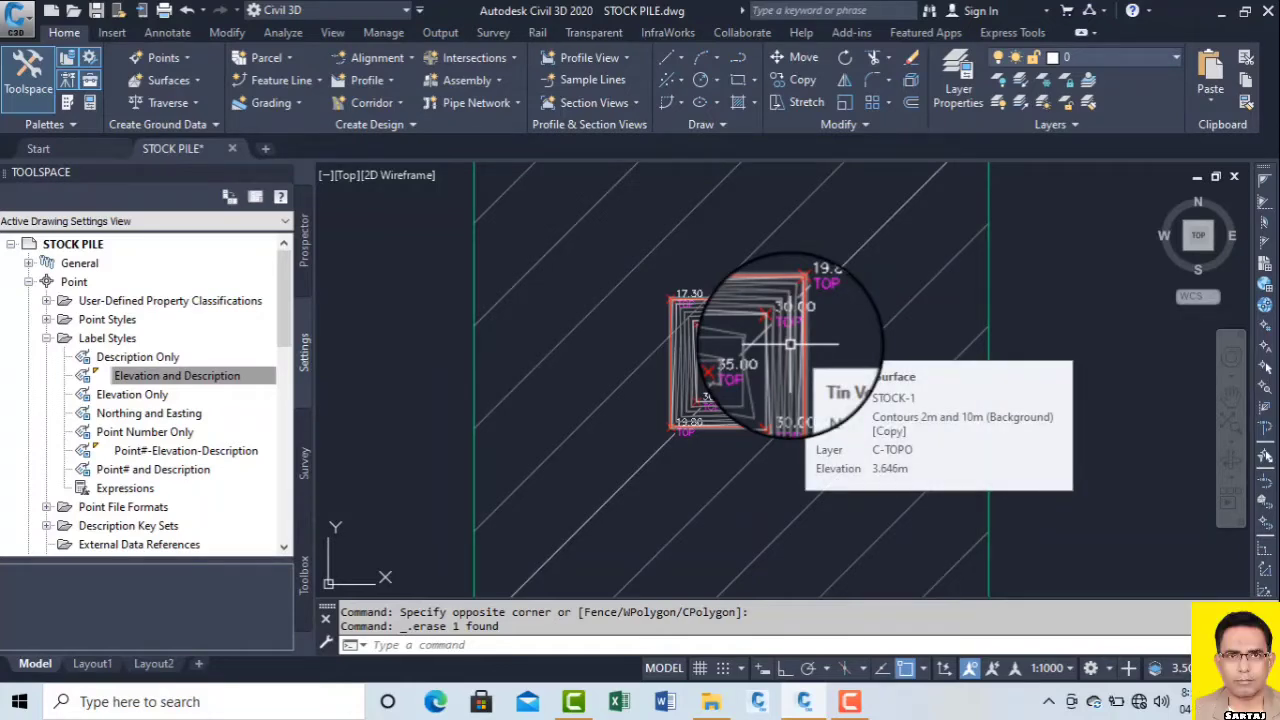
Step: Inspect the selected stockpile and ground surfaces from an orbited 3D view in the Object Viewer, and close the viewer
{"action": "left_click", "coordinate": [1030, 375]}
{"action": "left_click", "coordinate": [620, 306]}
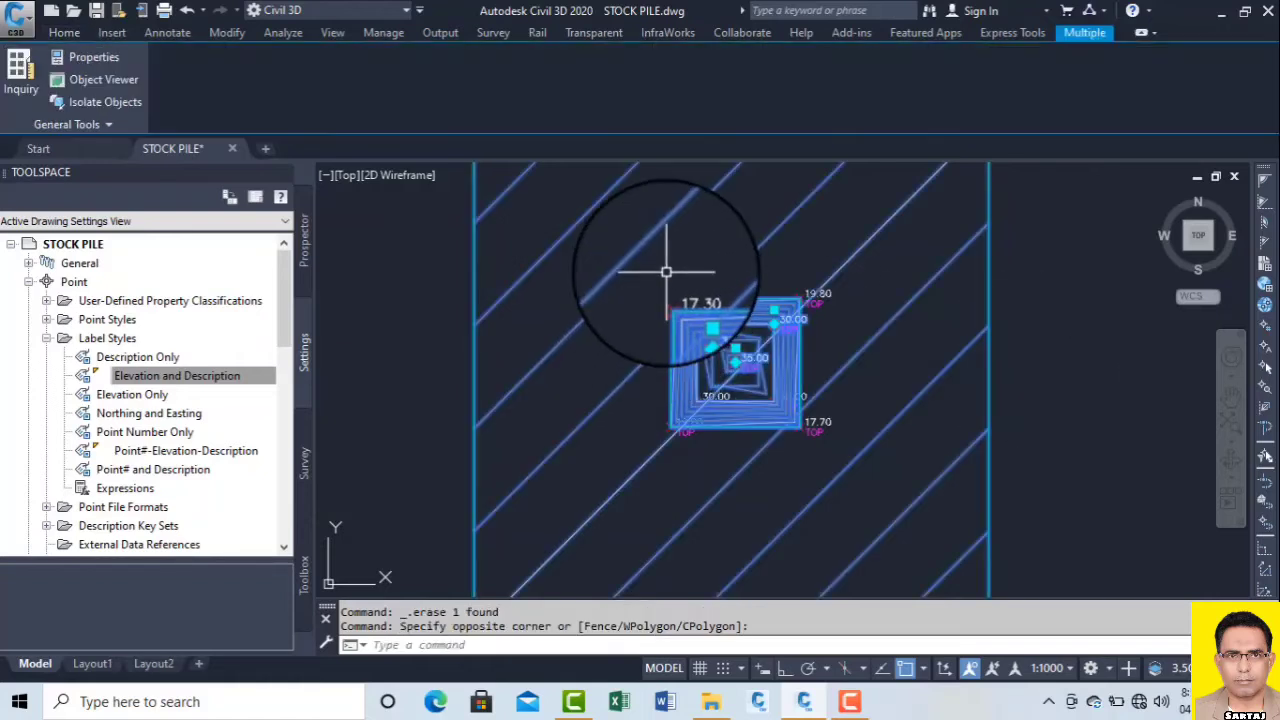
{"action": "right_click", "coordinate": [667, 275]}
{"action": "left_click", "coordinate": [752, 459]}
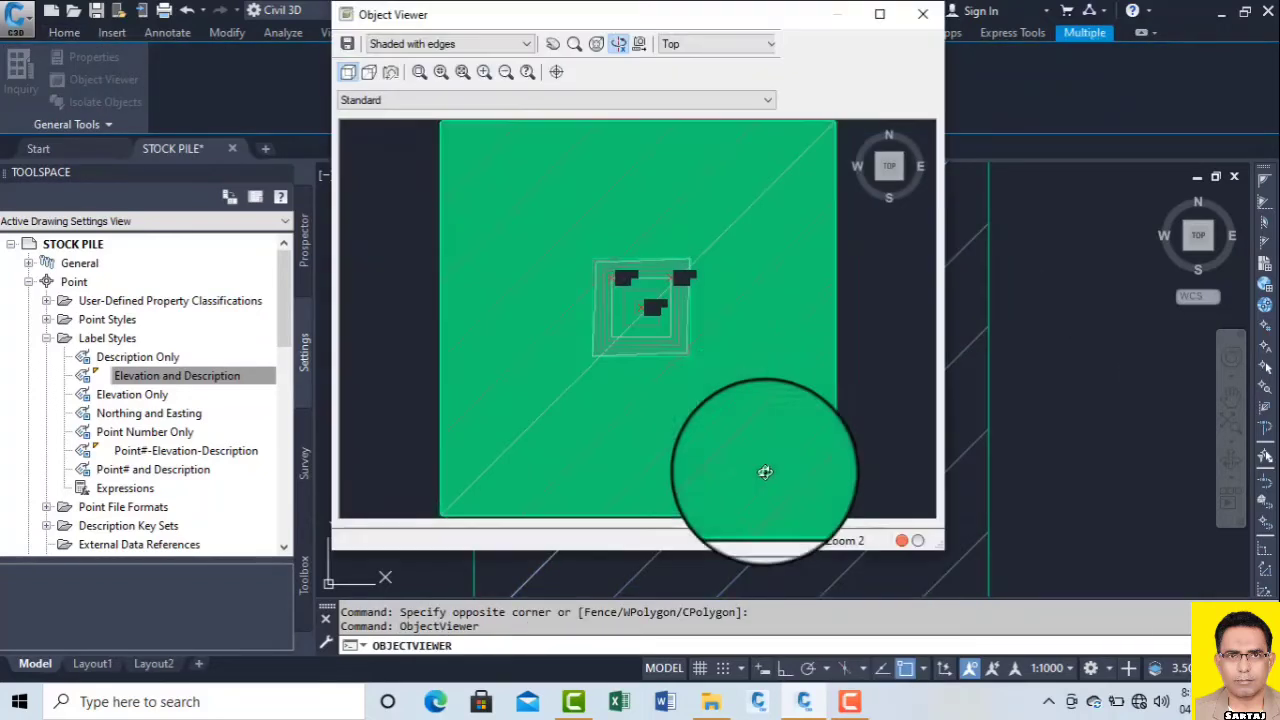
{"action": "left_click_drag", "start_coordinate": [763, 466], "coordinate": [609, 371]}
{"action": "right_click", "coordinate": [657, 306]}
{"action": "left_click", "coordinate": [724, 327]}
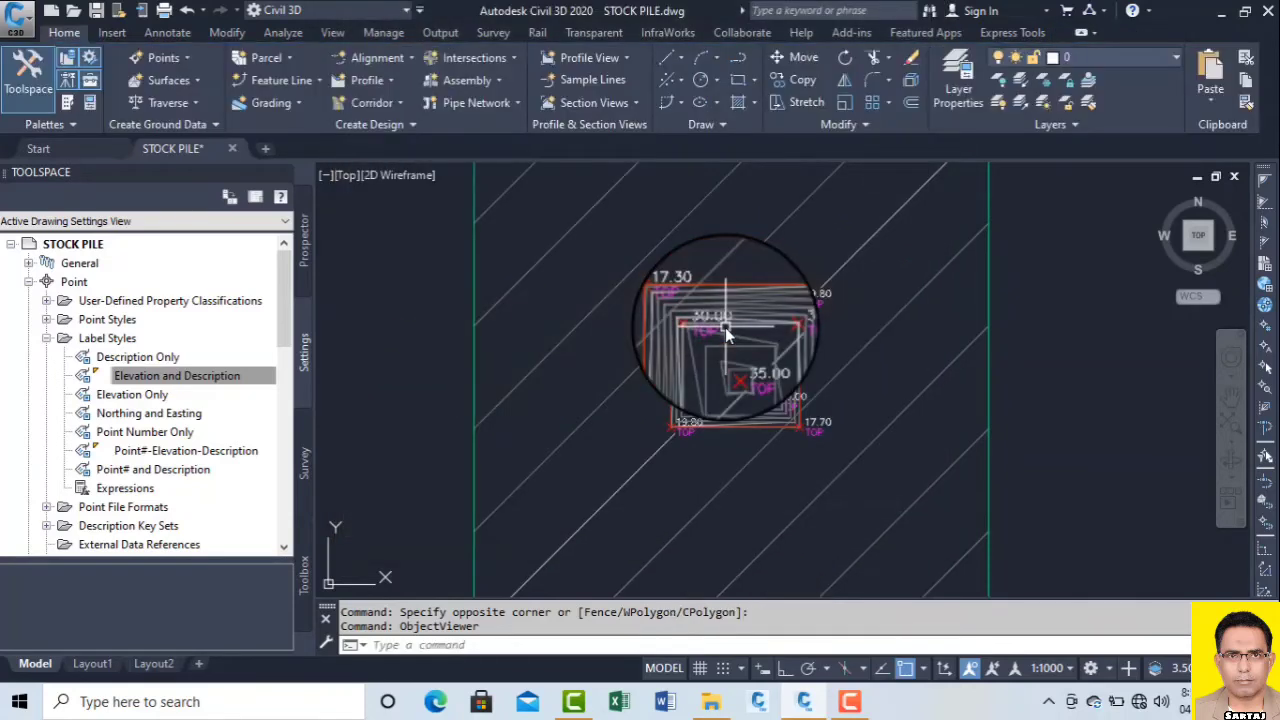
{"action": "scroll", "coordinate": [777, 330], "scroll_direction": "up", "scroll_amount": 3}
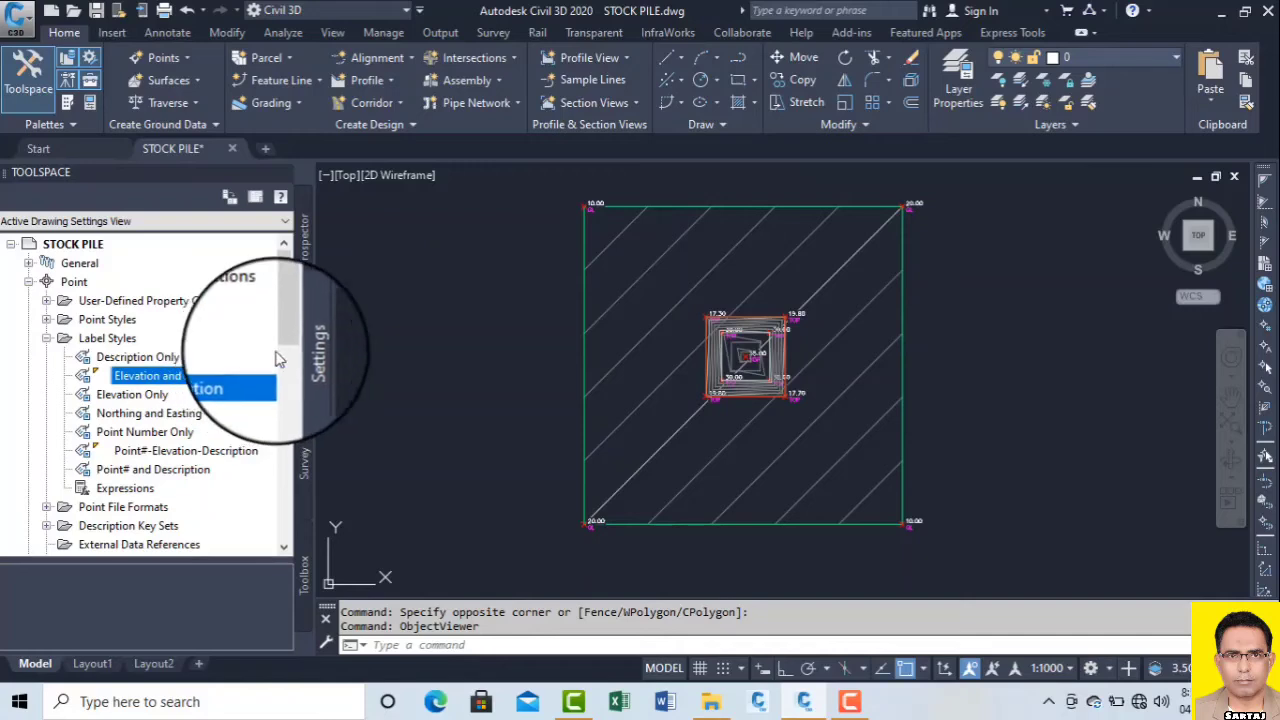
Step: Set the GL surface's style to Elevation Banding (2D) in its surface properties
{"action": "left_click", "coordinate": [305, 245]}
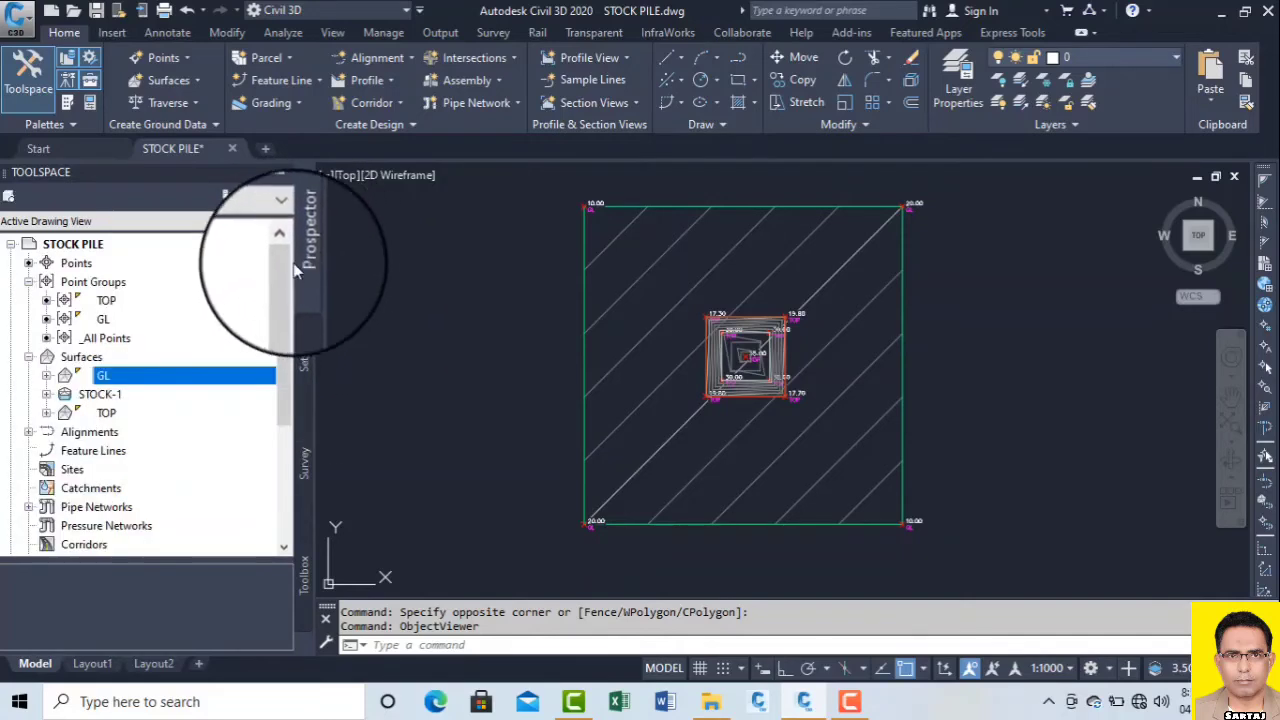
{"action": "right_click", "coordinate": [113, 380]}
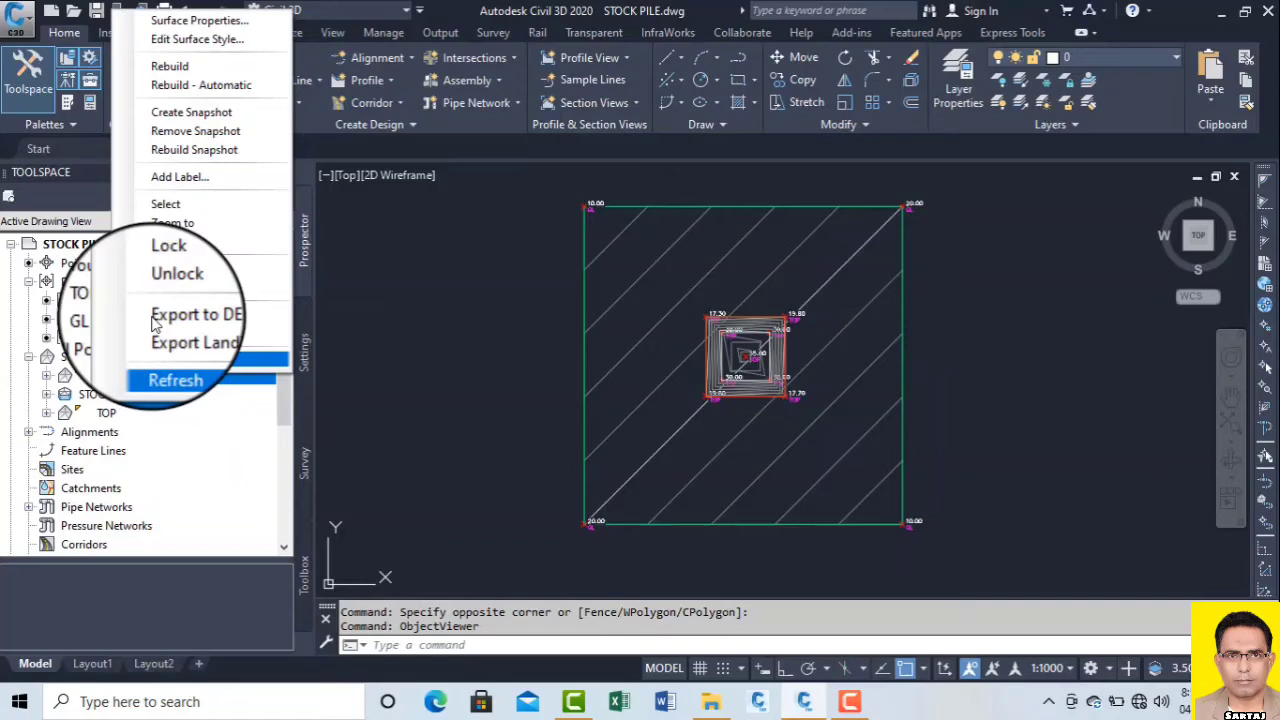
{"action": "left_click", "coordinate": [226, 24]}
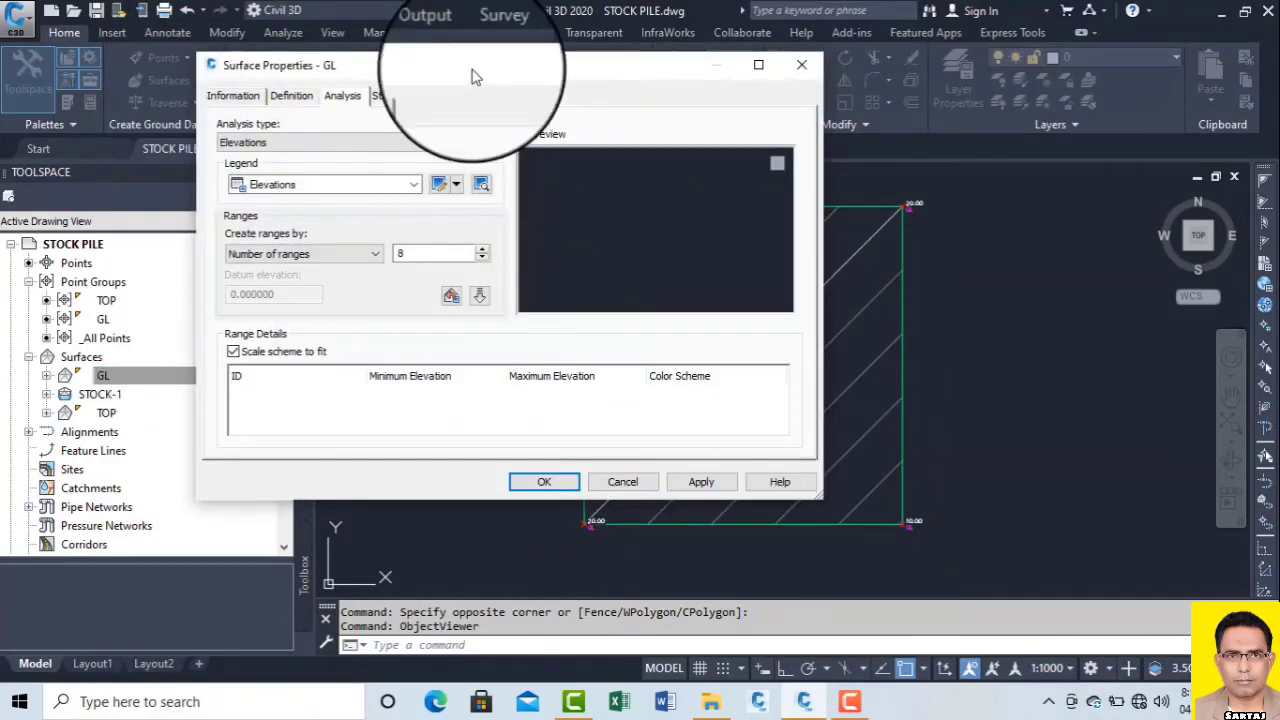
{"action": "left_click_drag", "start_coordinate": [475, 77], "coordinate": [418, 98]}
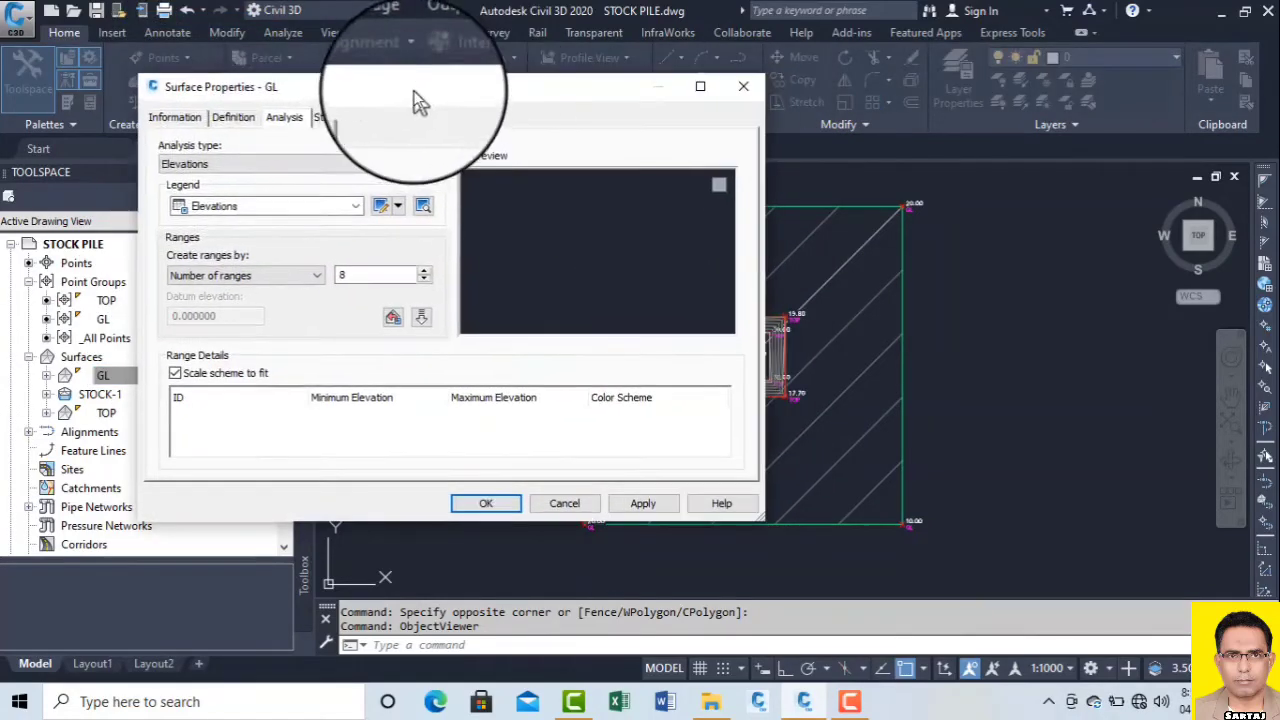
{"action": "left_click", "coordinate": [177, 120]}
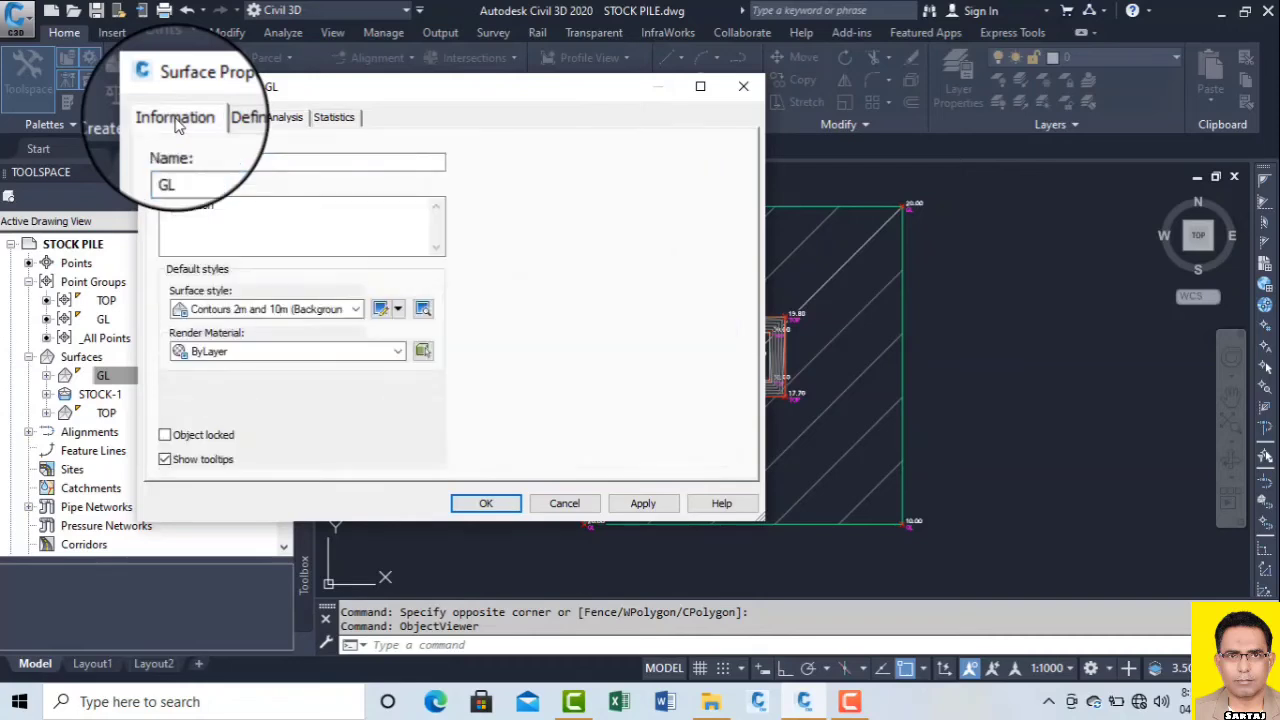
{"action": "left_click", "coordinate": [356, 311]}
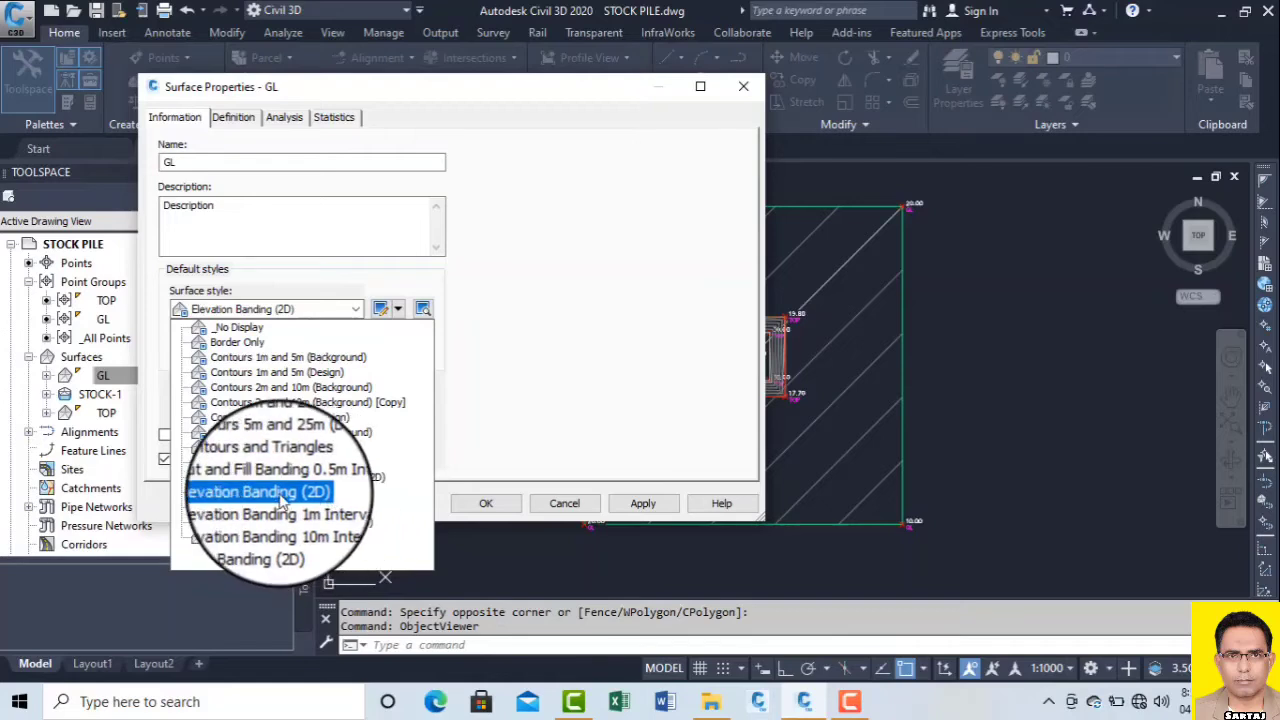
{"action": "left_click", "coordinate": [283, 500]}
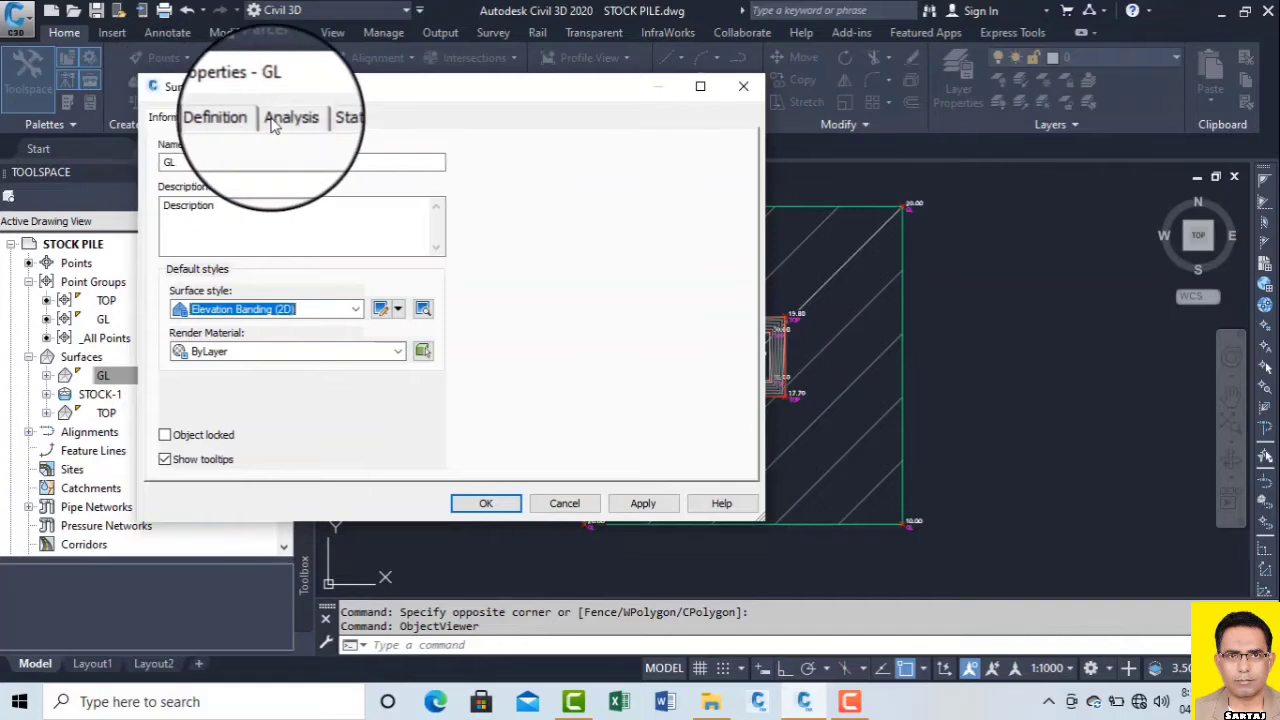
{"action": "left_click", "coordinate": [188, 122]}
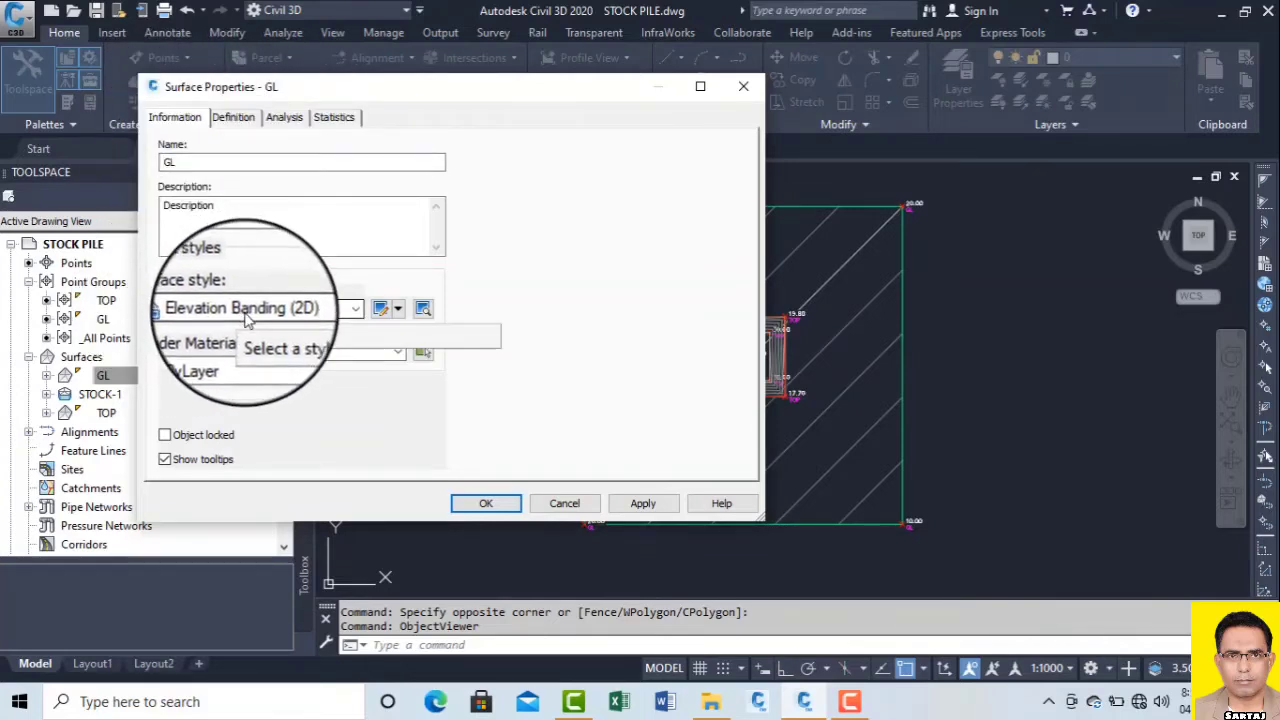
{"action": "left_click", "coordinate": [400, 355]}
{"action": "left_click", "coordinate": [400, 355]}
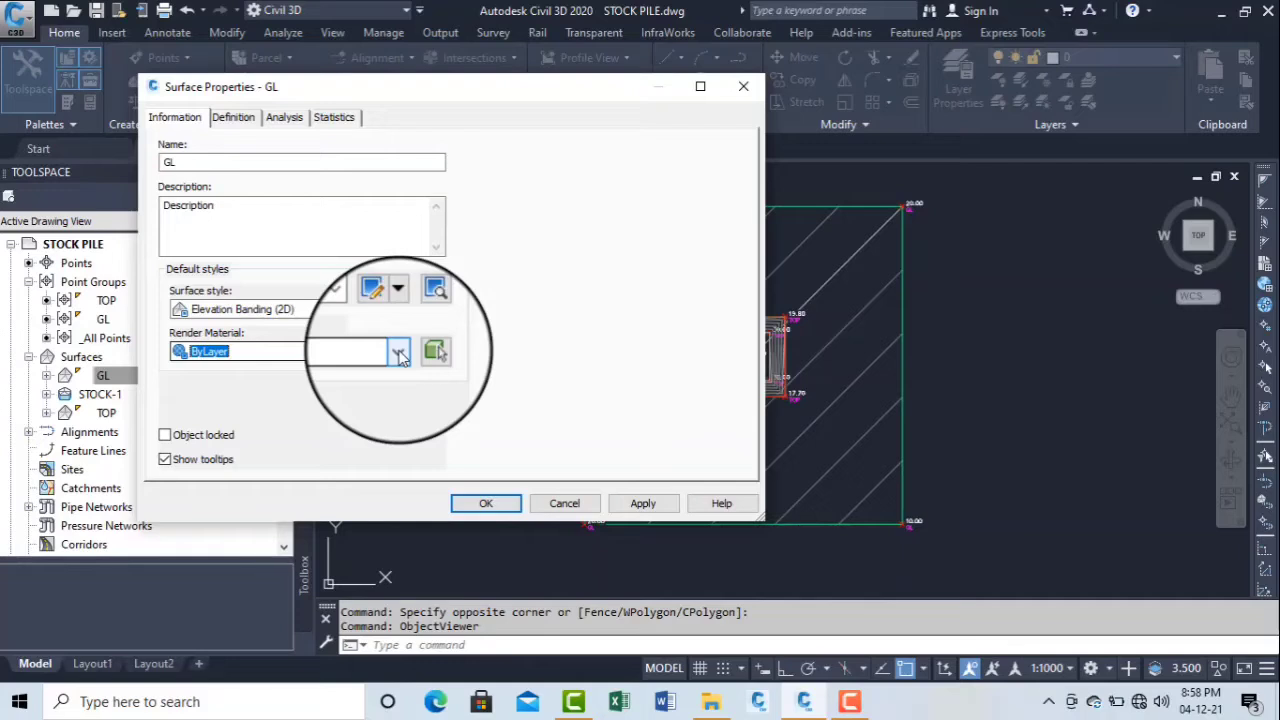
Step: Run an Elevations analysis on the GL surface with ranges created by a range interval of 1
{"action": "left_click", "coordinate": [282, 120]}
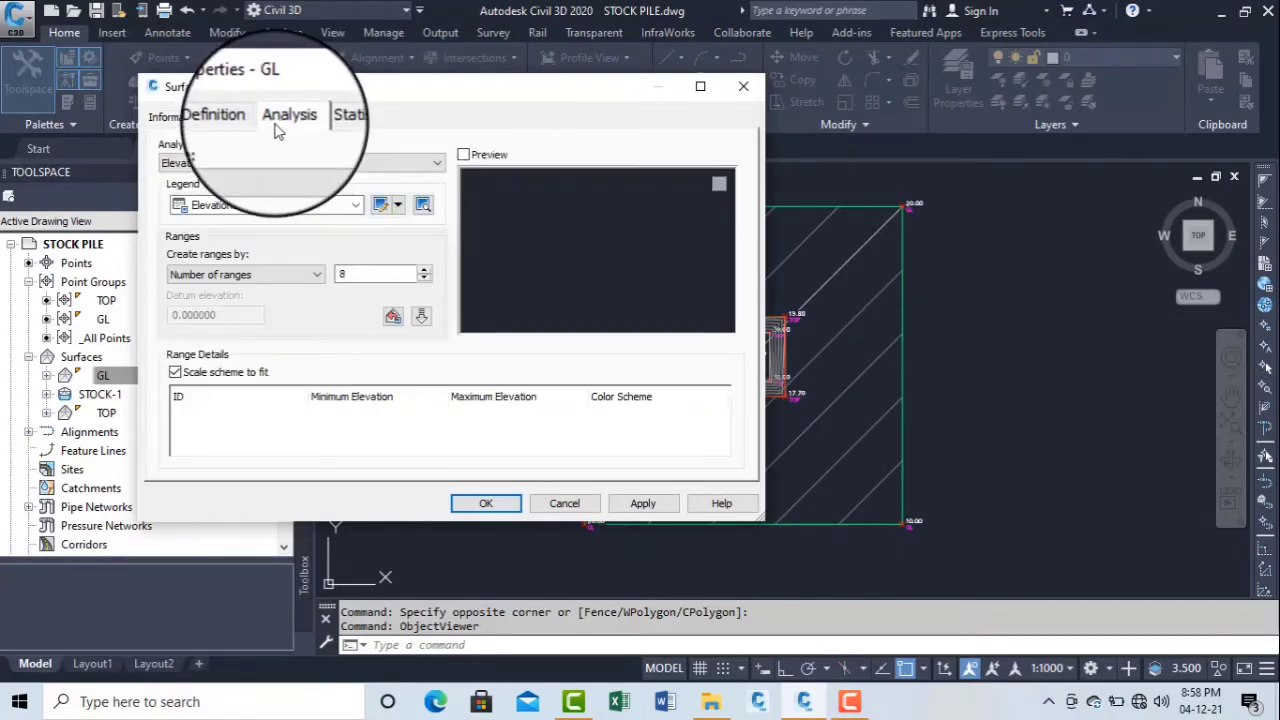
{"action": "left_click", "coordinate": [240, 208]}
{"action": "left_click", "coordinate": [242, 217]}
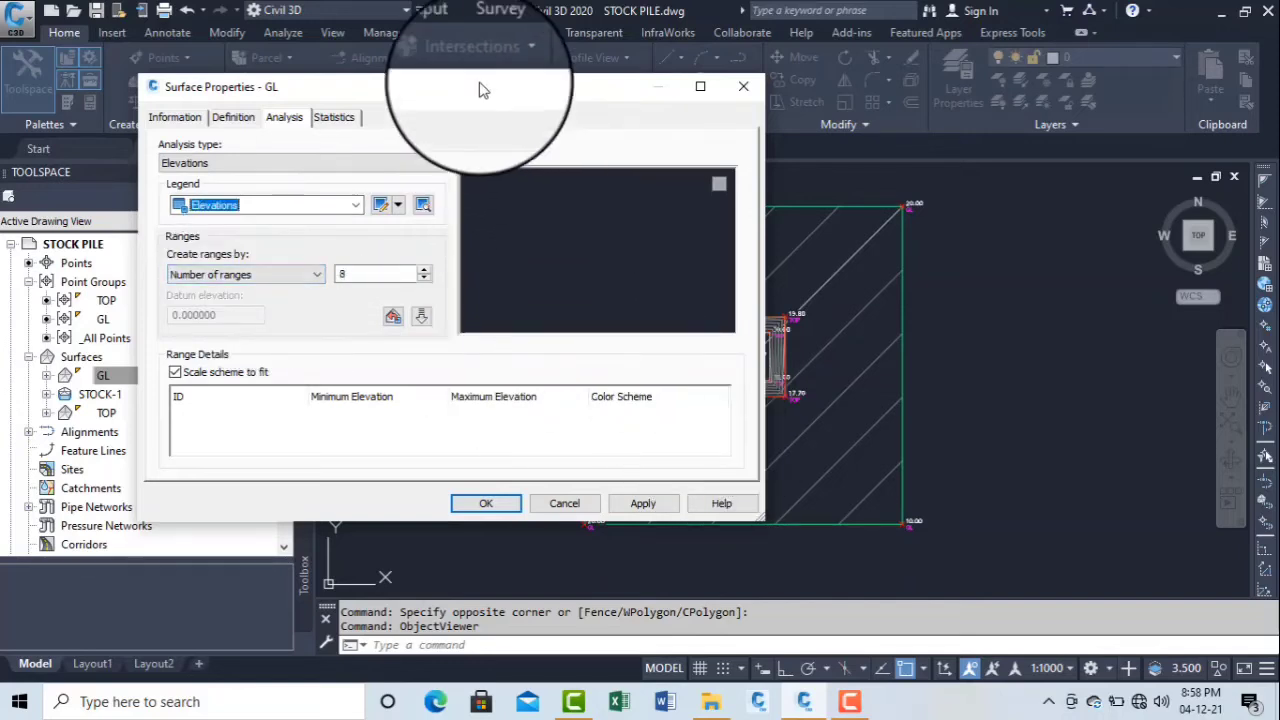
{"action": "left_click_drag", "start_coordinate": [480, 86], "coordinate": [312, 120]}
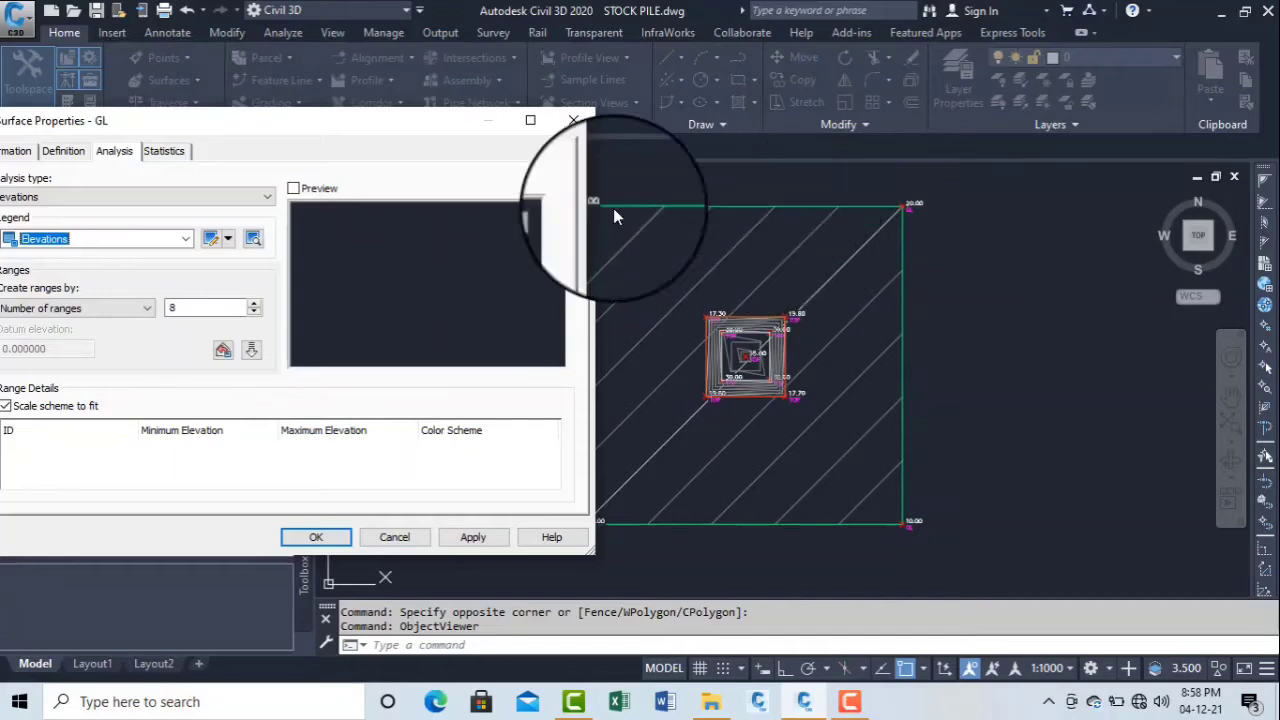
{"action": "left_click_drag", "start_coordinate": [290, 130], "coordinate": [435, 115]}
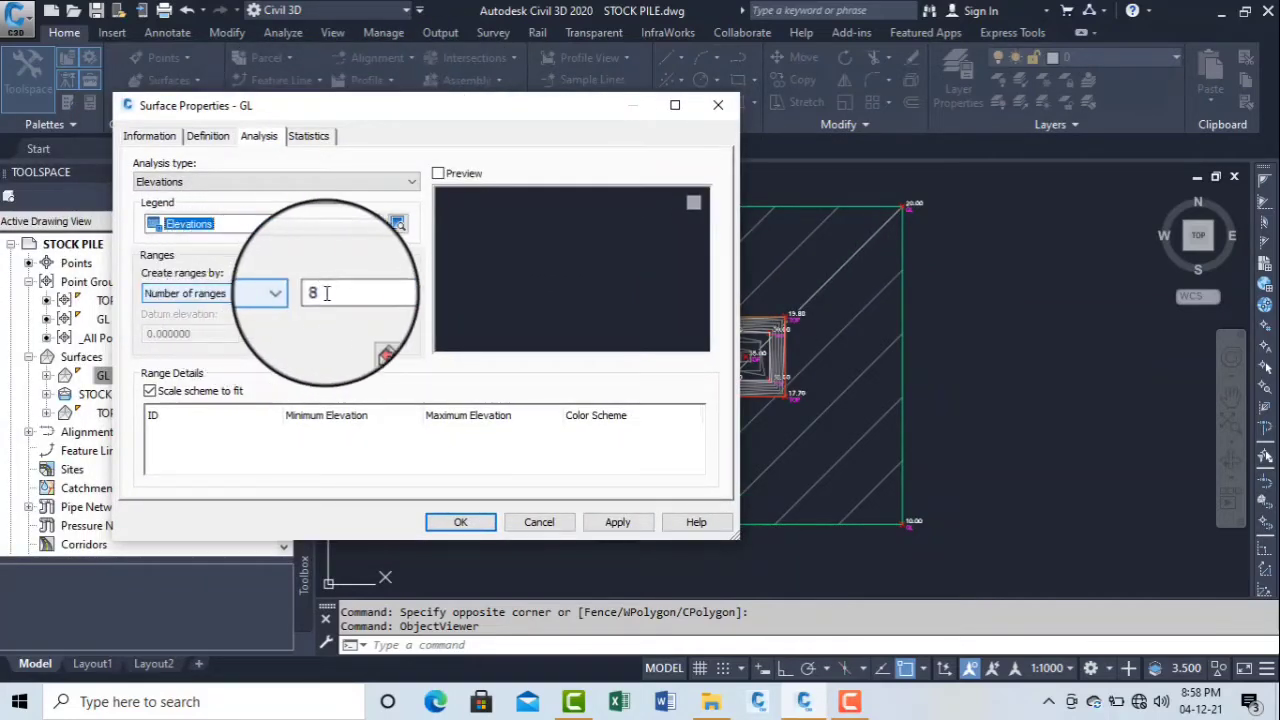
{"action": "left_click", "coordinate": [292, 295]}
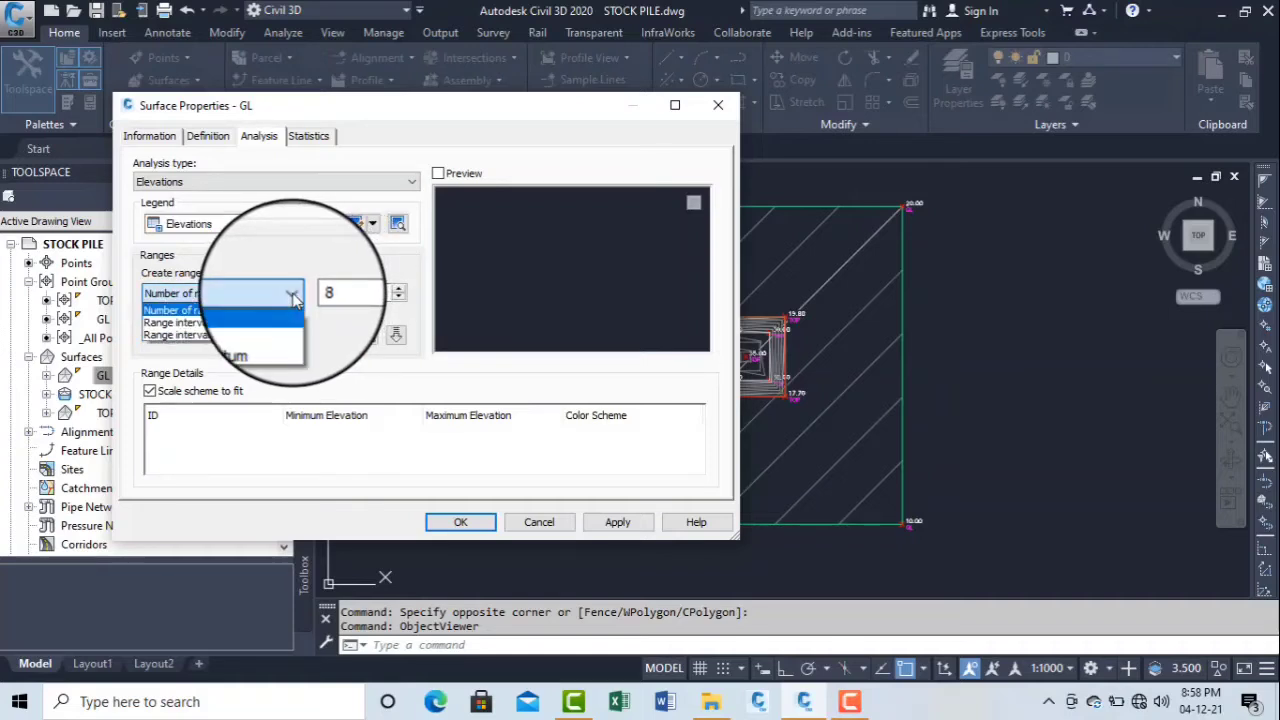
{"action": "left_click", "coordinate": [238, 324]}
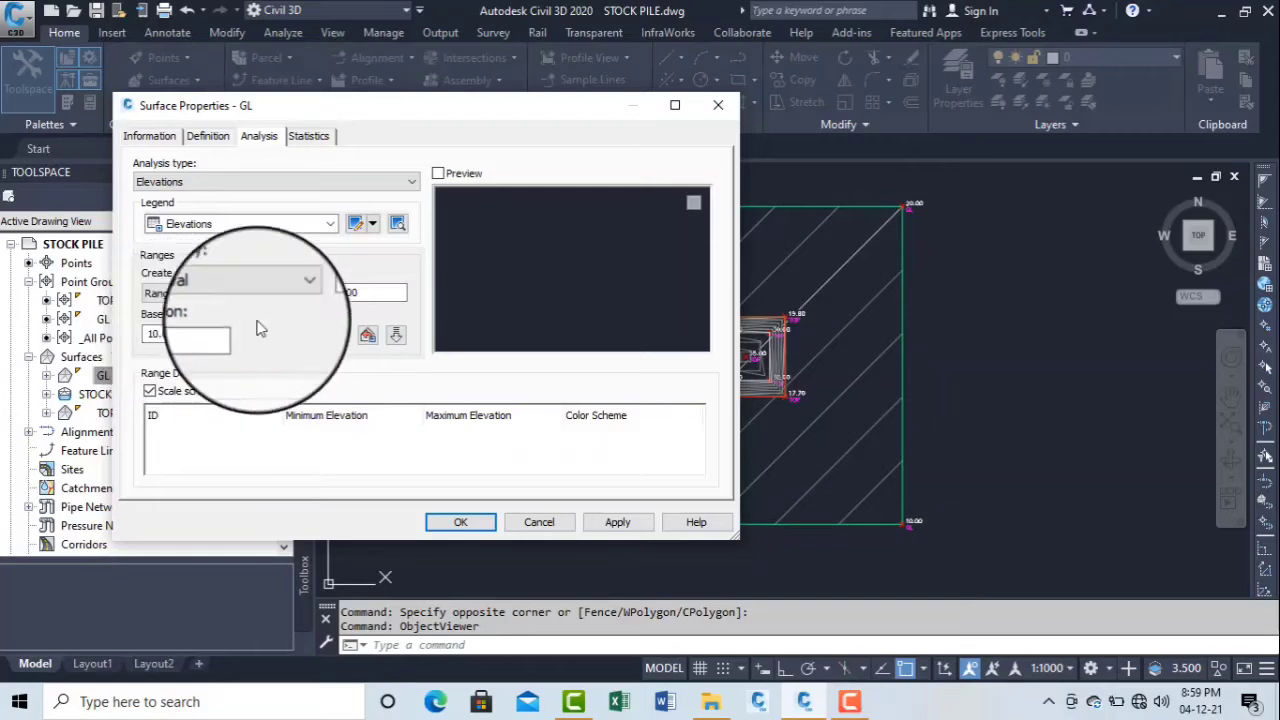
{"action": "double_click", "coordinate": [366, 290]}
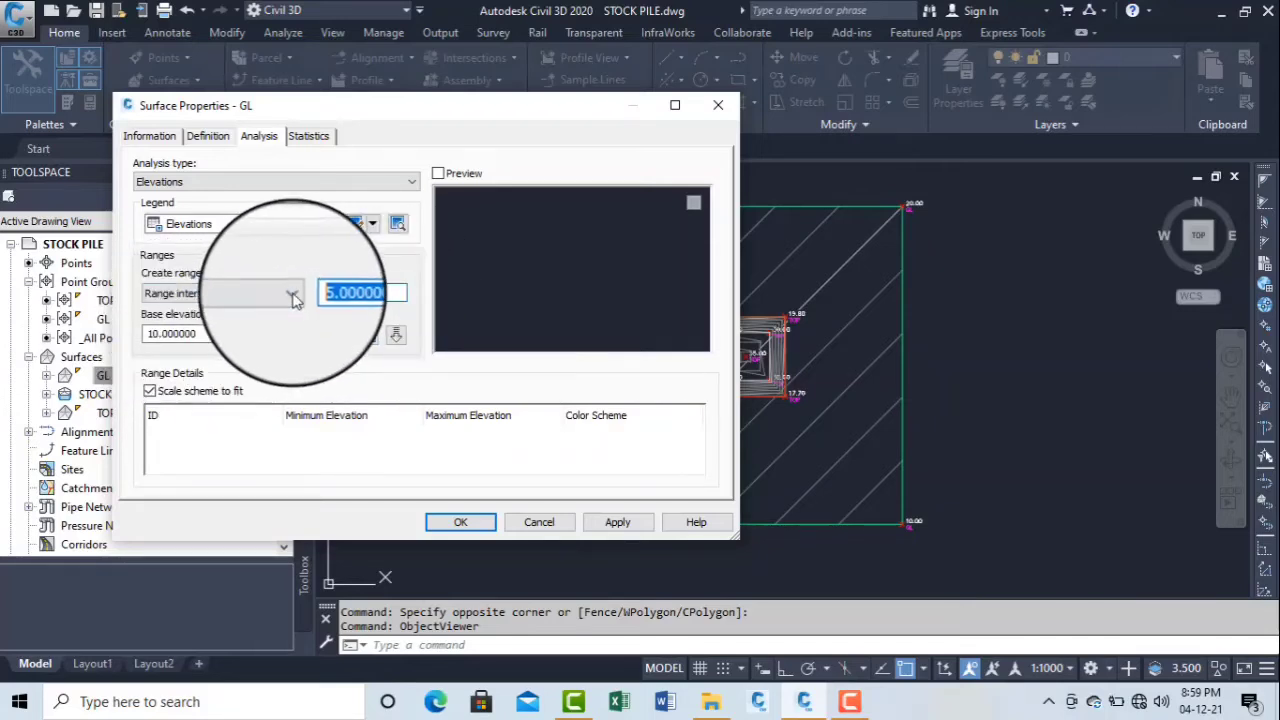
{"action": "type", "text": "1"}
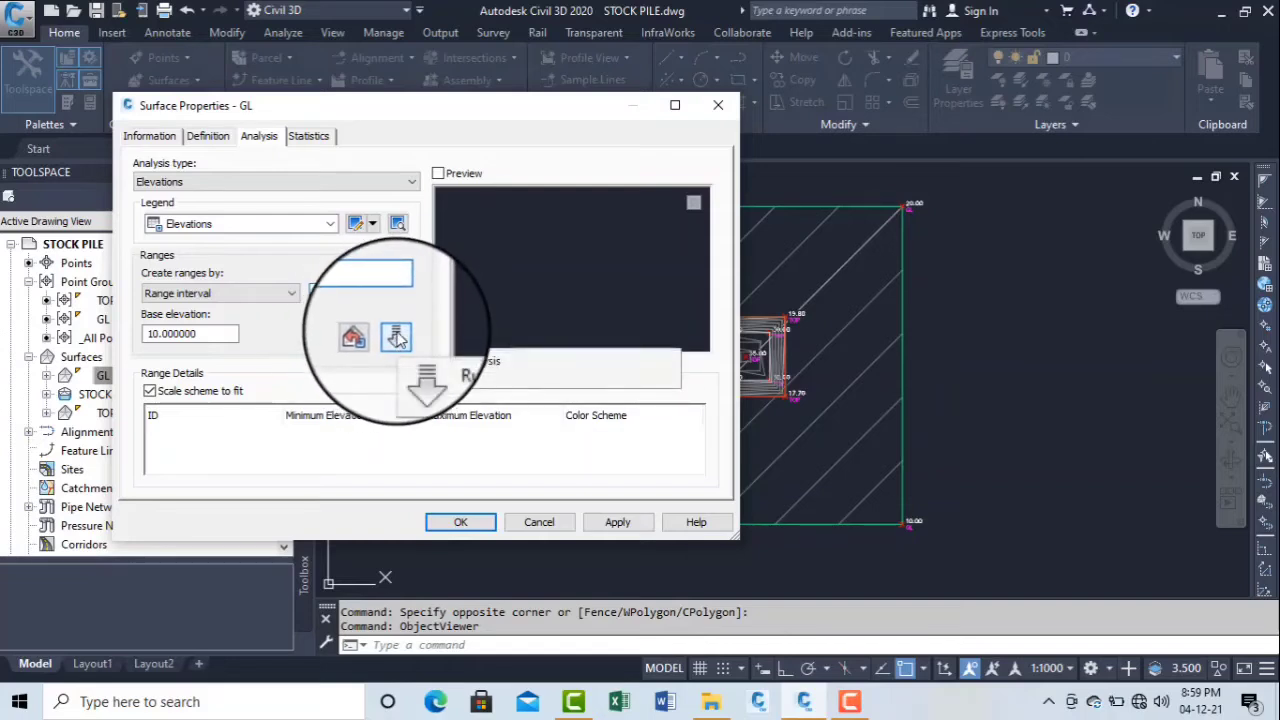
{"action": "left_click", "coordinate": [396, 338]}
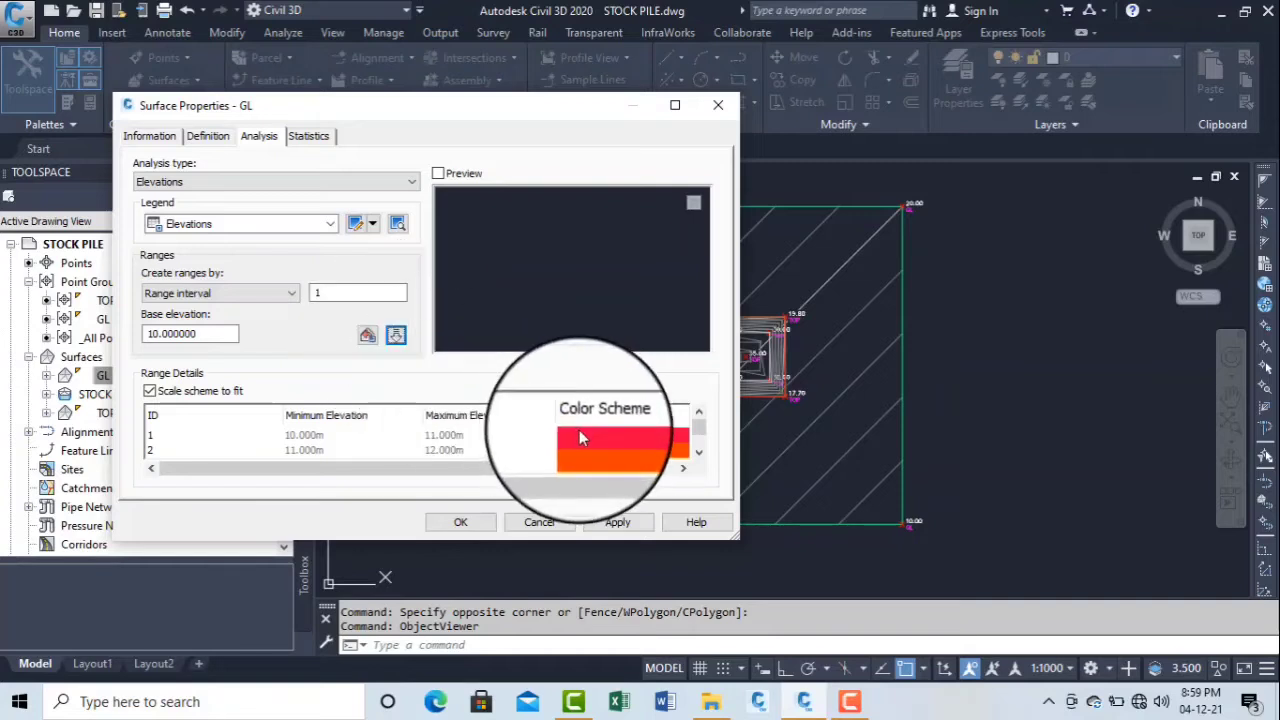
Step: Review the minimum elevation, maximum elevation and colour of the GL surface's ranges, from the first to the last
{"action": "left_click_drag", "start_coordinate": [558, 93], "coordinate": [563, 30]}
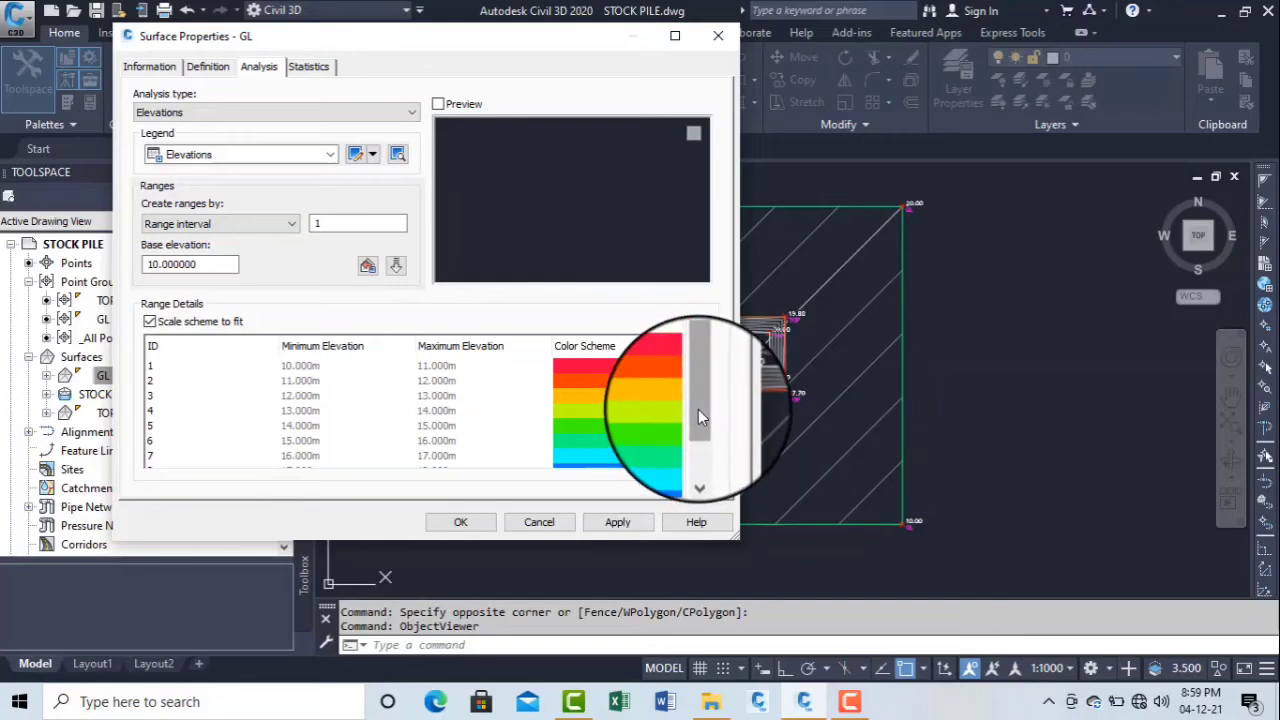
{"action": "left_click", "coordinate": [307, 371]}
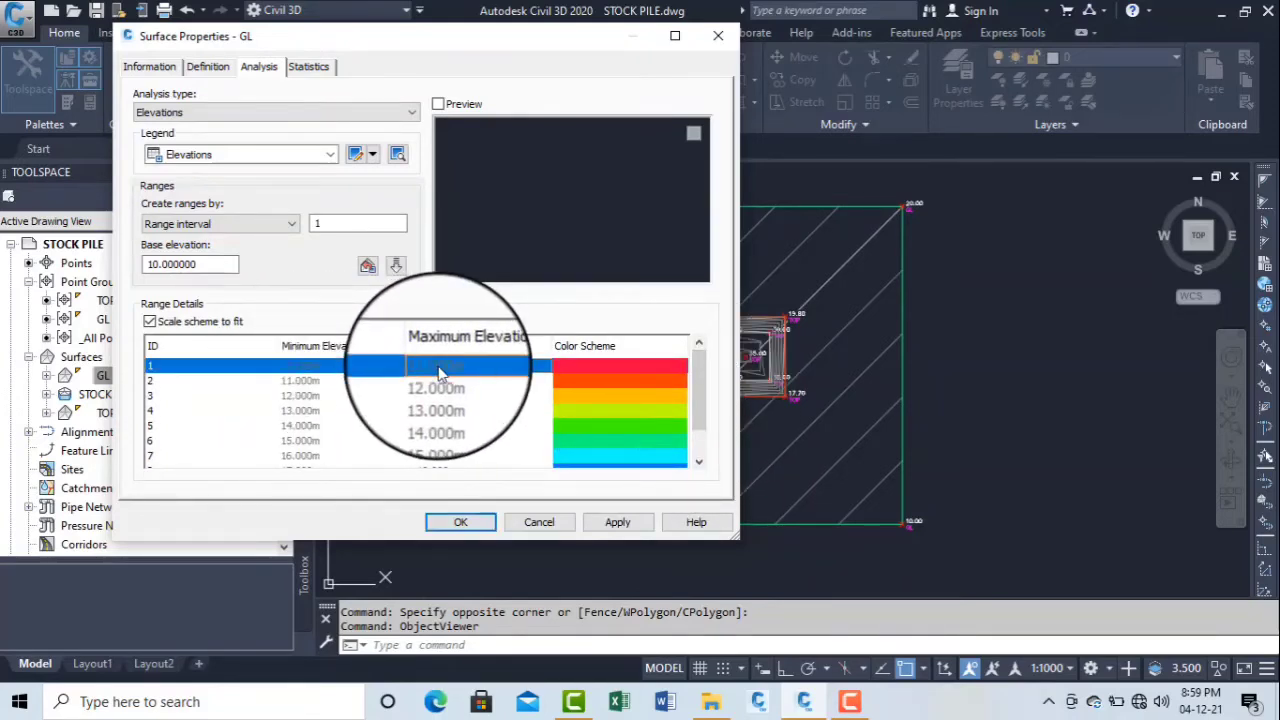
{"action": "left_click", "coordinate": [355, 382]}
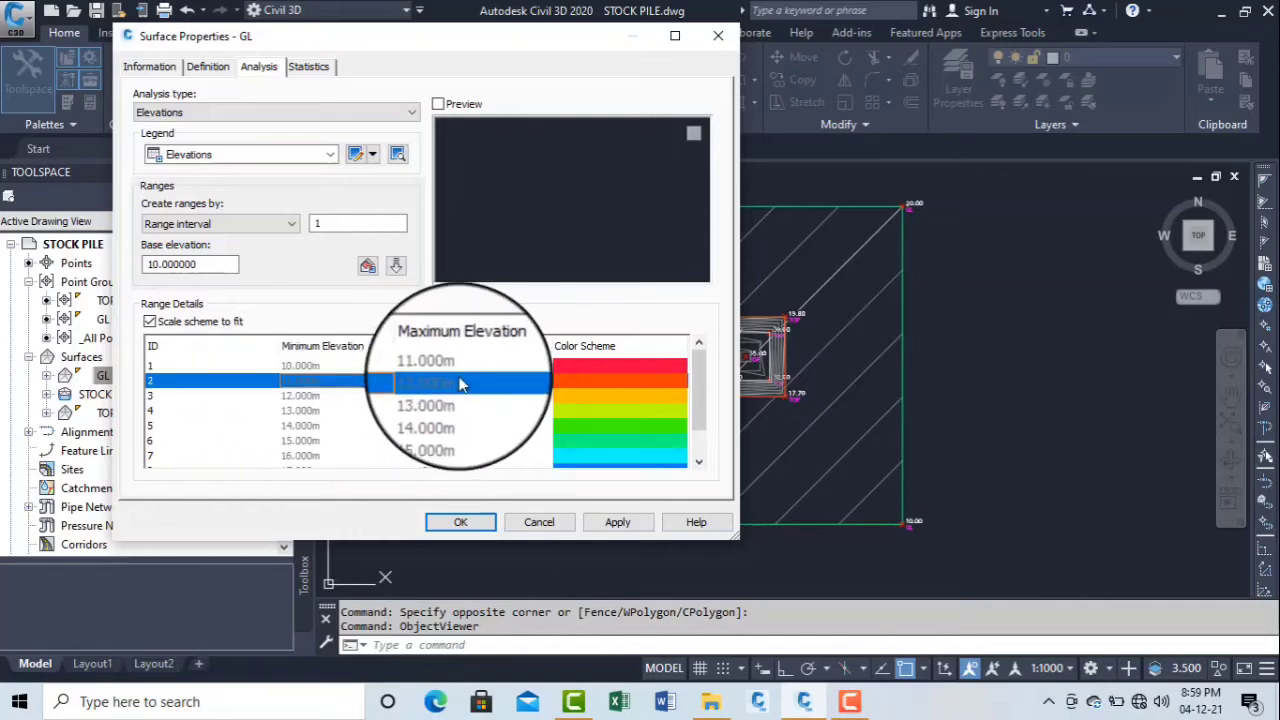
{"action": "left_click", "coordinate": [320, 410]}
{"action": "scroll", "coordinate": [343, 443], "scroll_direction": "down", "scroll_amount": 1}
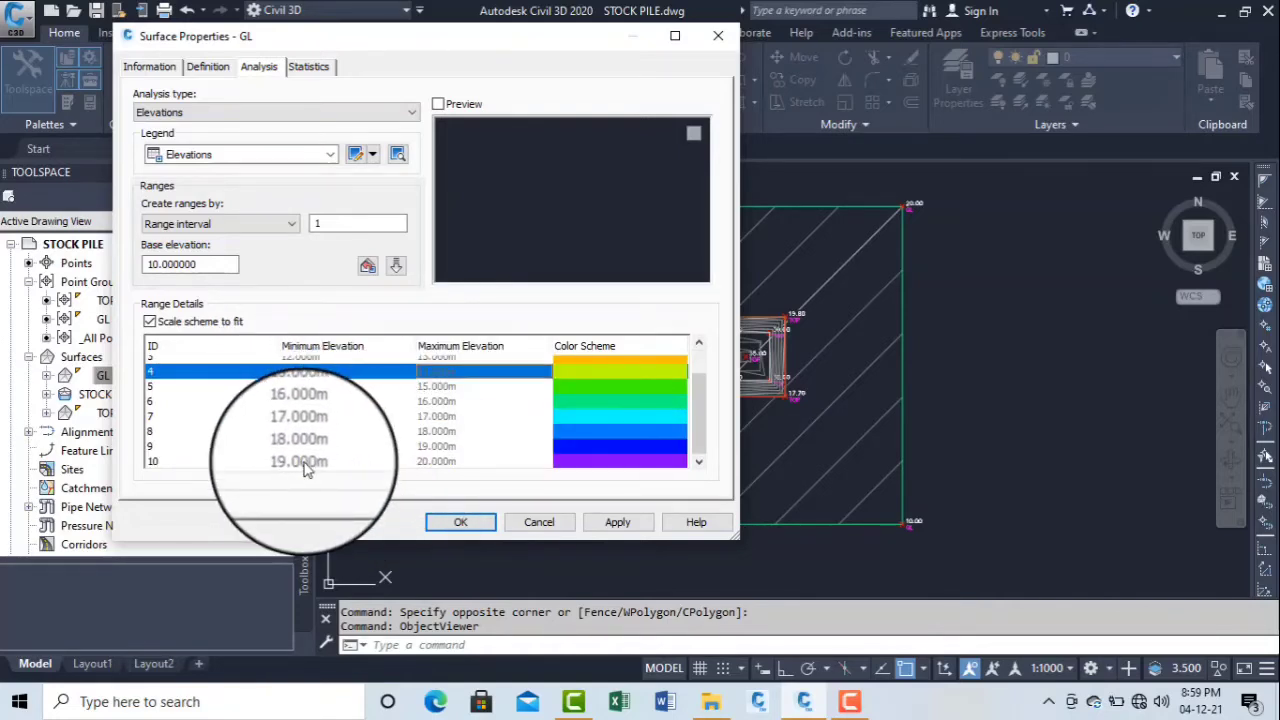
{"action": "left_click", "coordinate": [437, 462]}
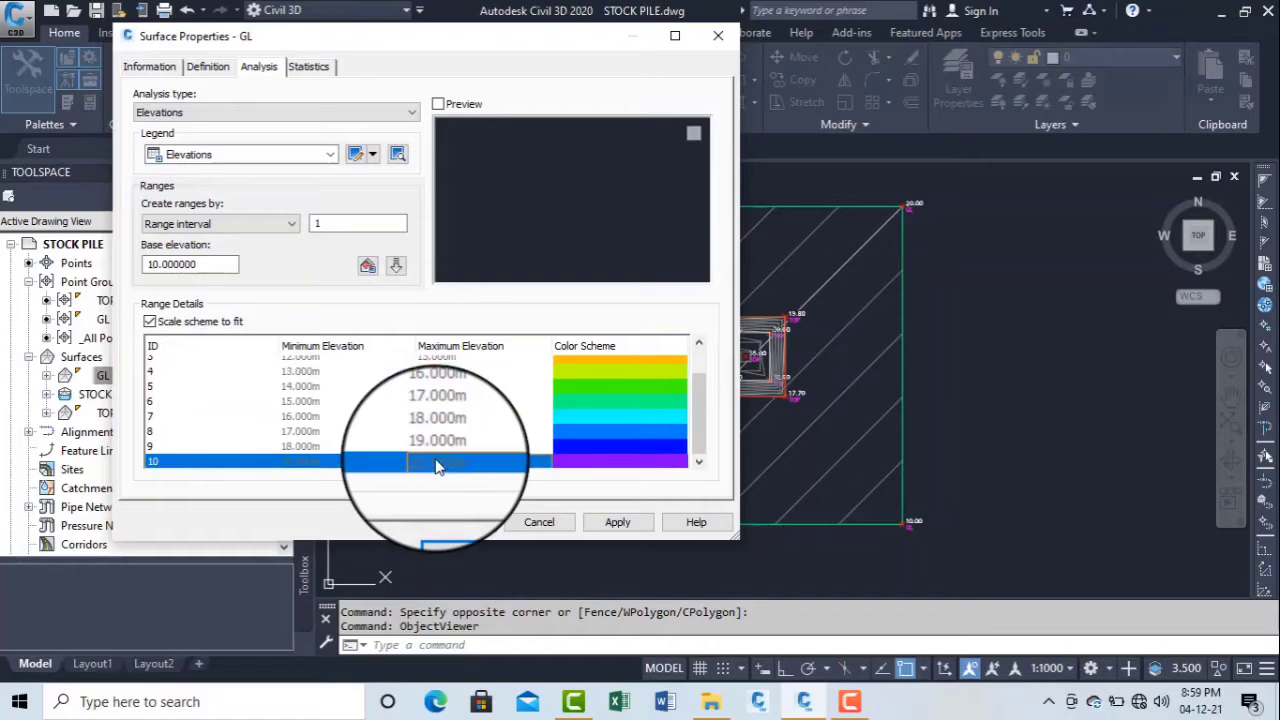
Step: Compare the colour scheme bands of the GL surface's elevation ranges, from range 1 to range 10
{"action": "scroll", "coordinate": [585, 432], "scroll_direction": "up", "scroll_amount": 1}
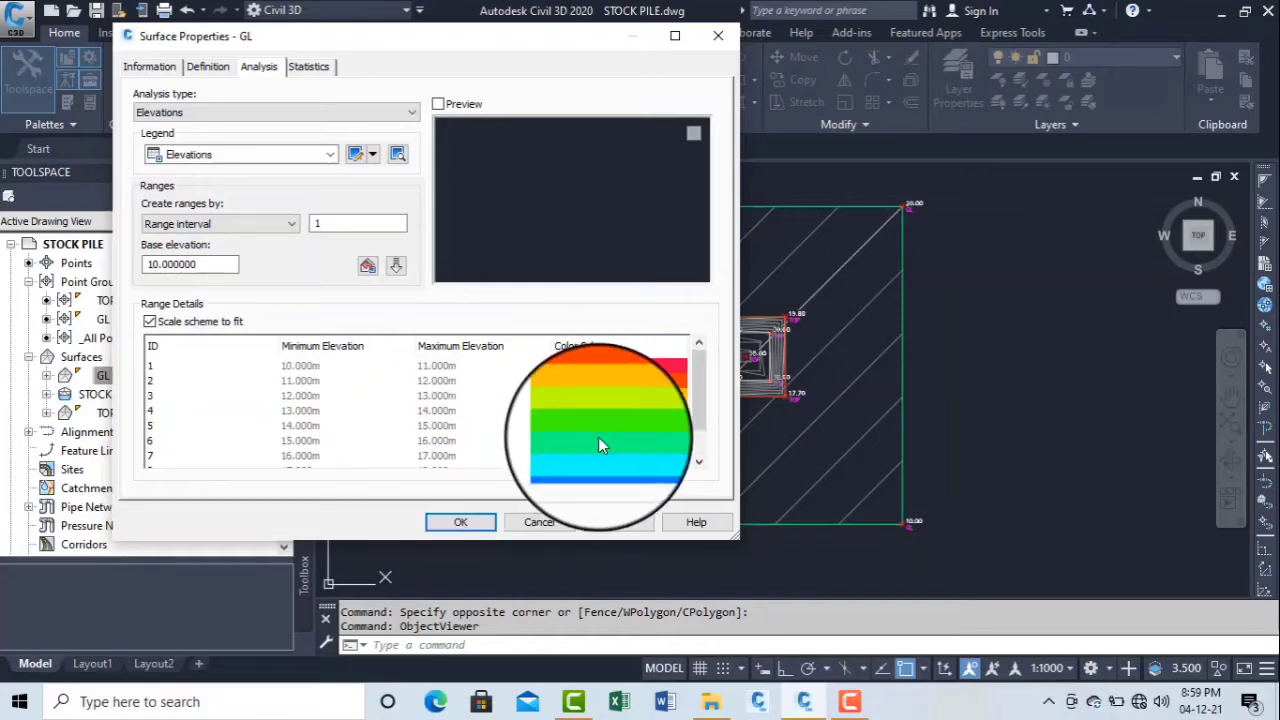
{"action": "scroll", "coordinate": [620, 380], "scroll_direction": "down", "scroll_amount": 1}
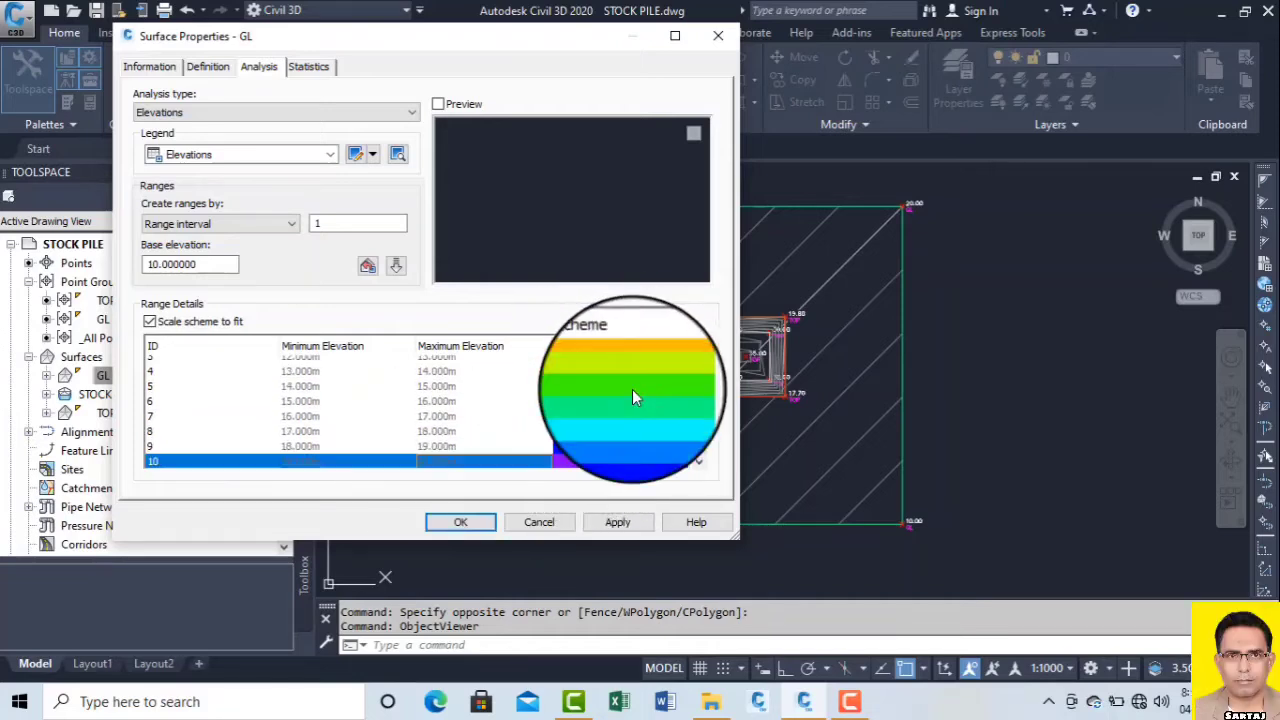
{"action": "scroll", "coordinate": [634, 396], "scroll_direction": "up", "scroll_amount": 1}
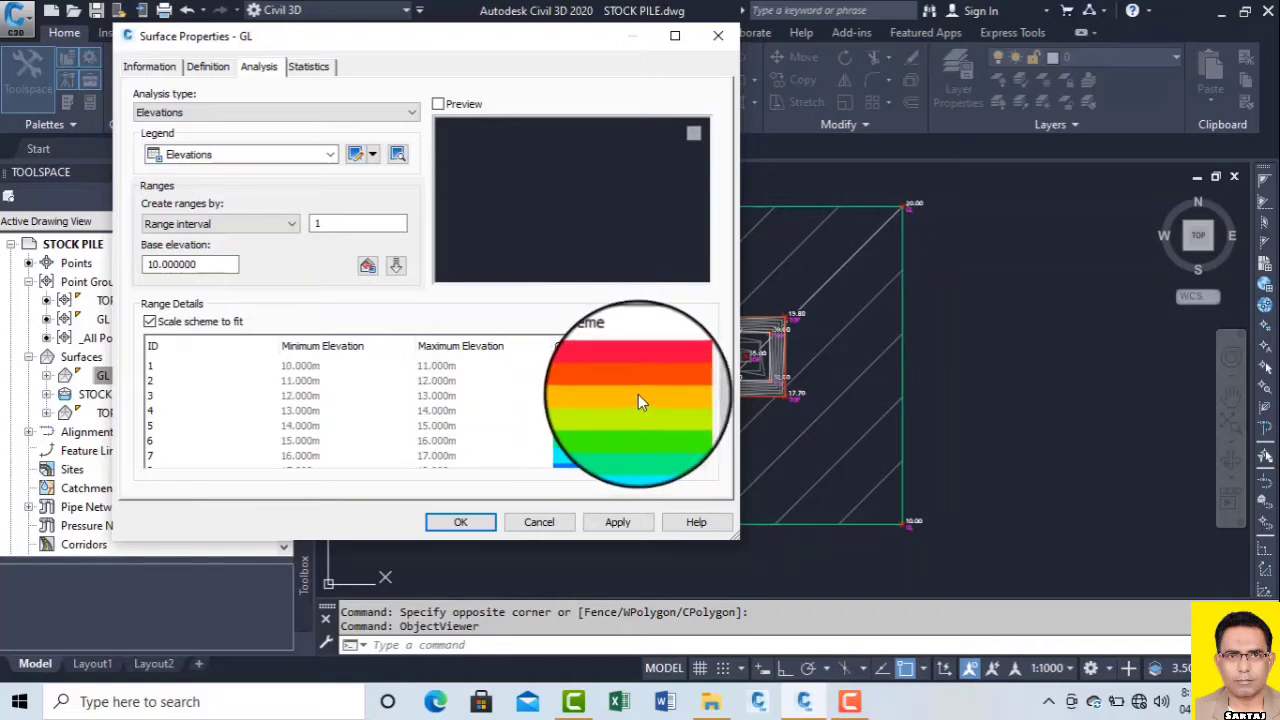
{"action": "scroll", "coordinate": [638, 394], "scroll_direction": "down", "scroll_amount": 1}
{"action": "scroll", "coordinate": [638, 396], "scroll_direction": "up", "scroll_amount": 1}
{"action": "scroll", "coordinate": [639, 397], "scroll_direction": "down", "scroll_amount": 1}
{"action": "scroll", "coordinate": [641, 399], "scroll_direction": "up", "scroll_amount": 1}
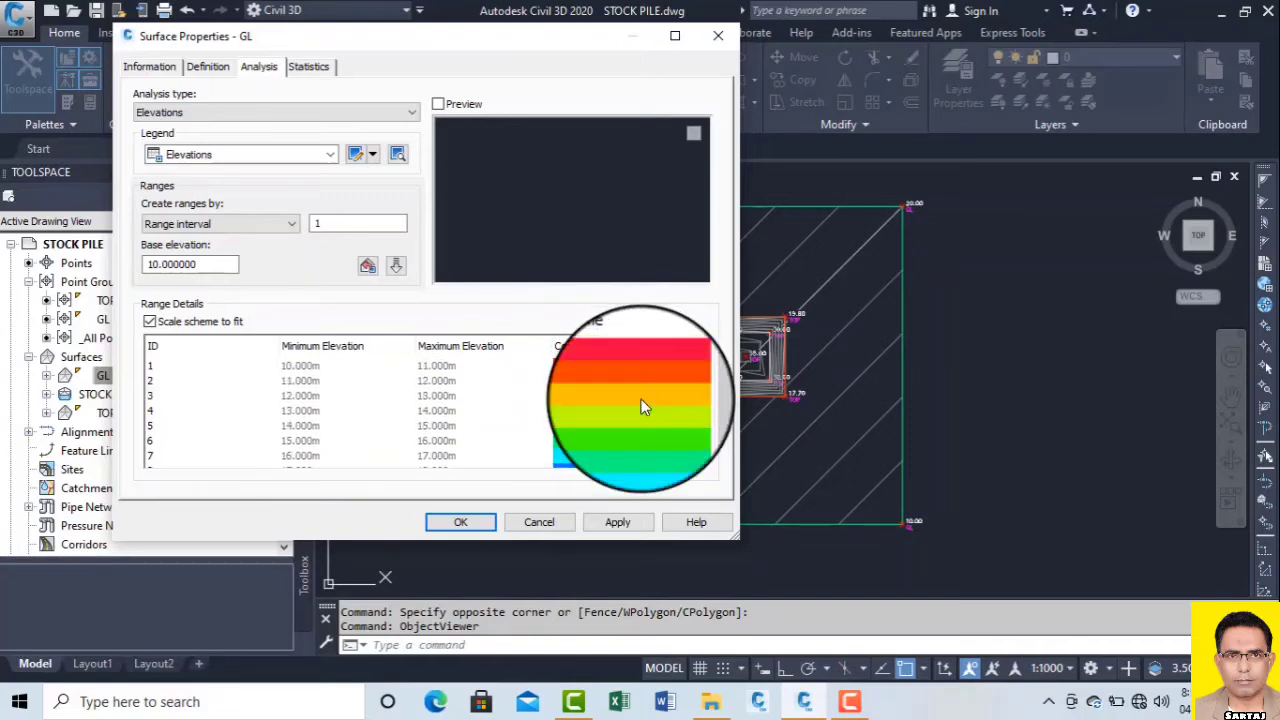
{"action": "left_click", "coordinate": [612, 366]}
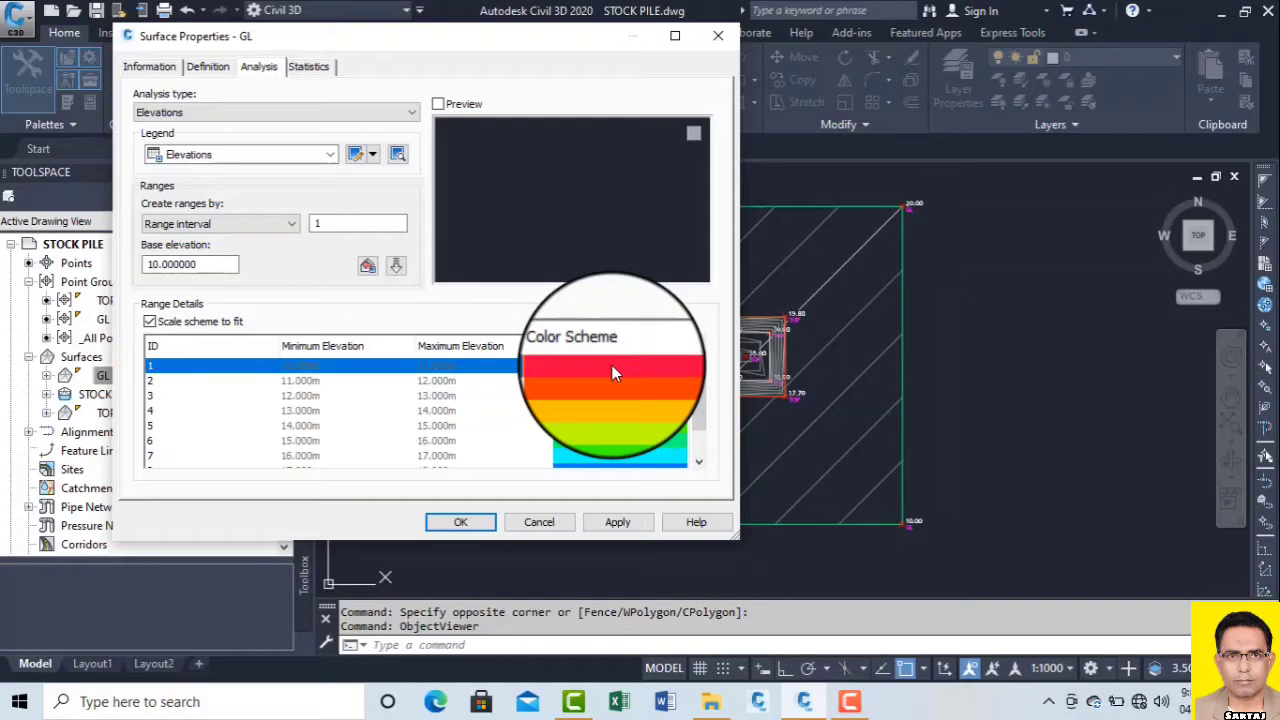
{"action": "right_click", "coordinate": [613, 367]}
{"action": "left_click", "coordinate": [596, 363]}
{"action": "double_click", "coordinate": [596, 366]}
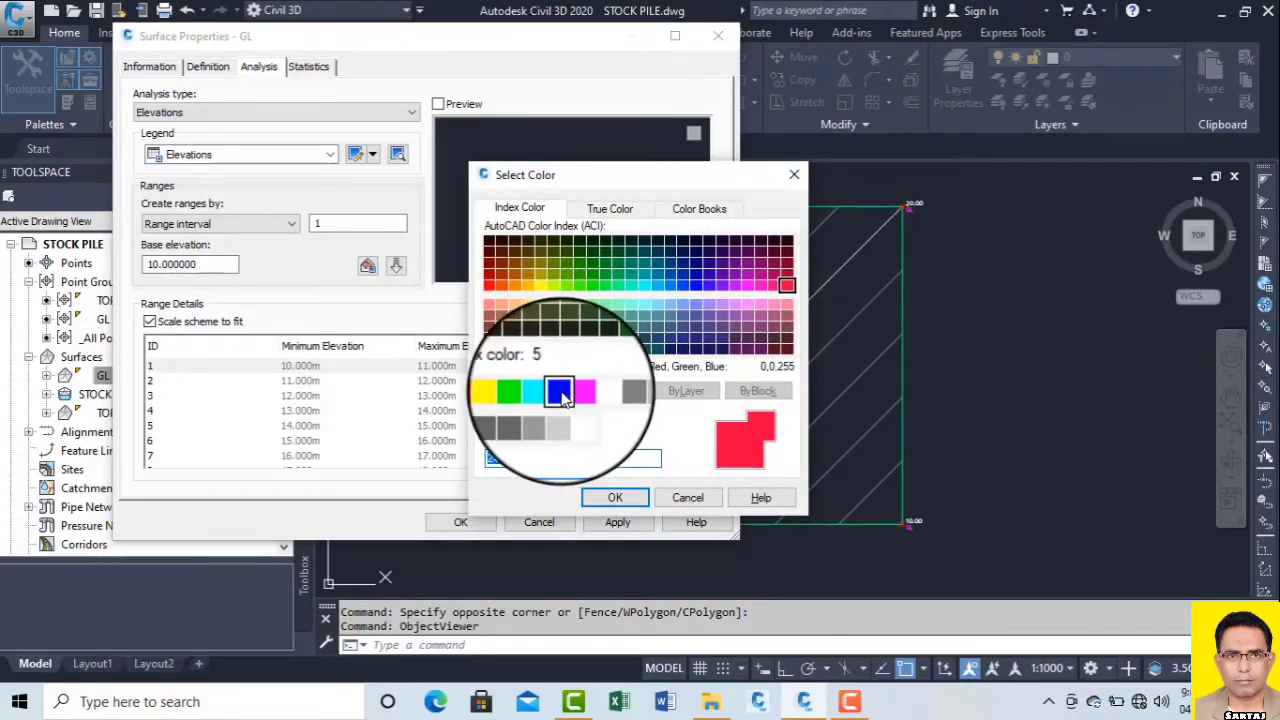
{"action": "left_click", "coordinate": [794, 174]}
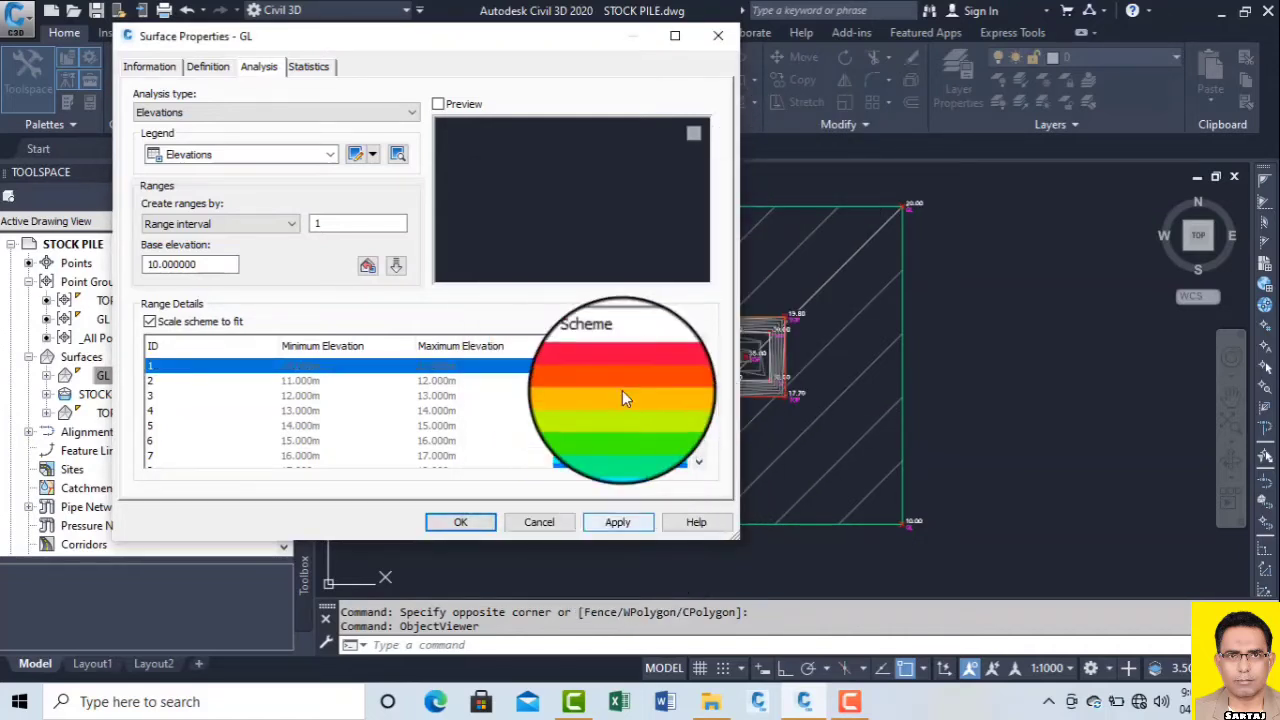
Step: Apply the elevation ranges and their colour scheme to the GL surface, and close its properties
{"action": "scroll", "coordinate": [622, 395], "scroll_direction": "down", "scroll_amount": 1}
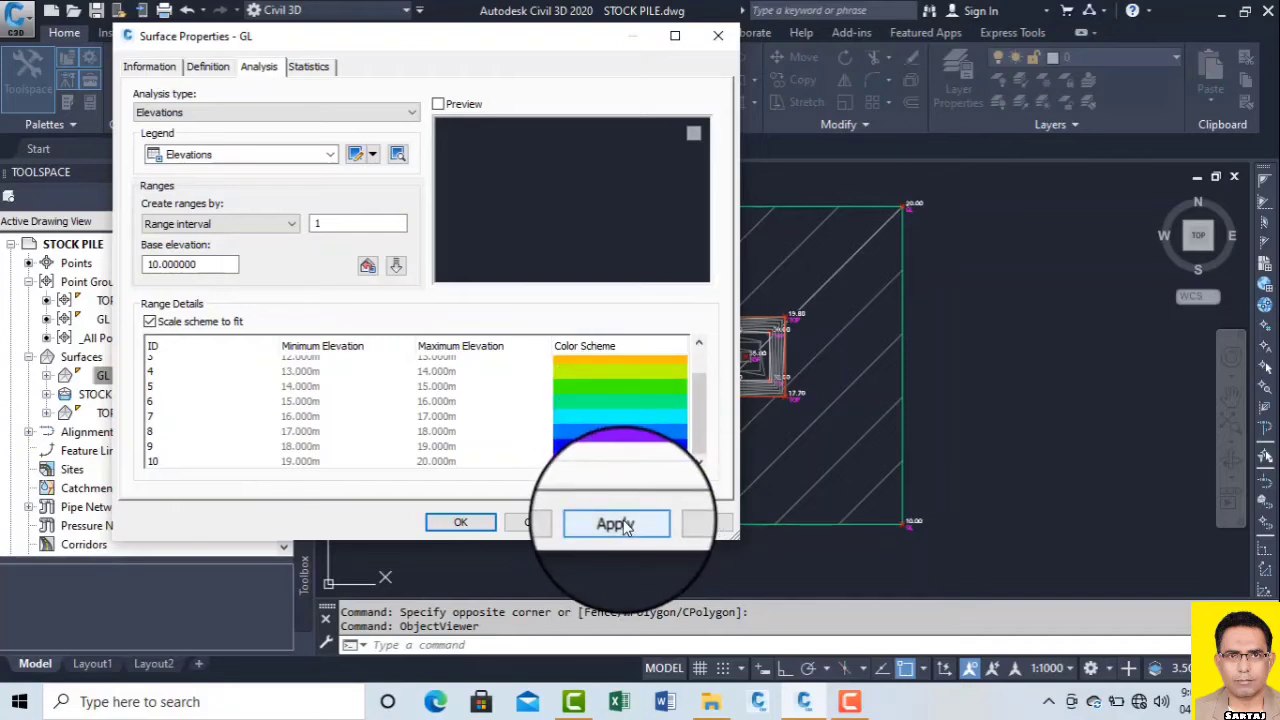
{"action": "left_click", "coordinate": [619, 524]}
{"action": "left_click", "coordinate": [460, 522]}
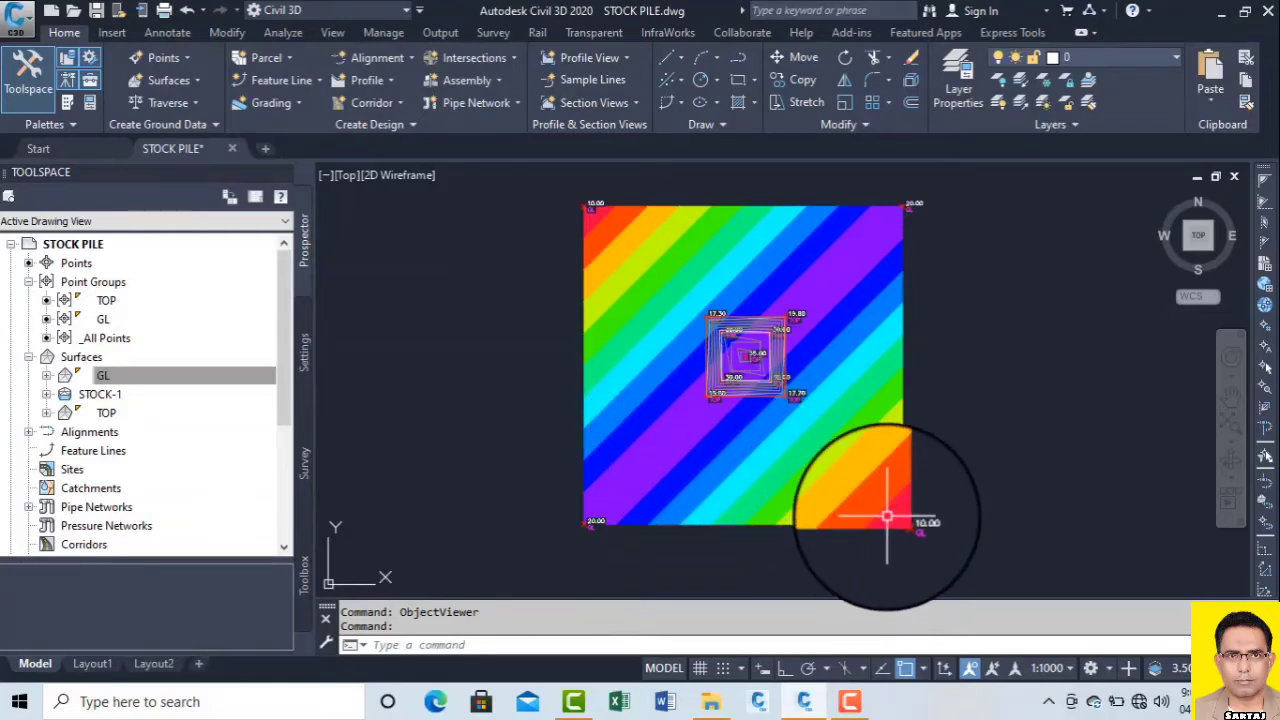
Step: Examine the elevation bands on the GL surface in plan, from its corner points to the stockpile
{"action": "scroll", "coordinate": [886, 517], "scroll_direction": "up", "scroll_amount": 2}
{"action": "scroll", "coordinate": [900, 522], "scroll_direction": "down", "scroll_amount": 2}
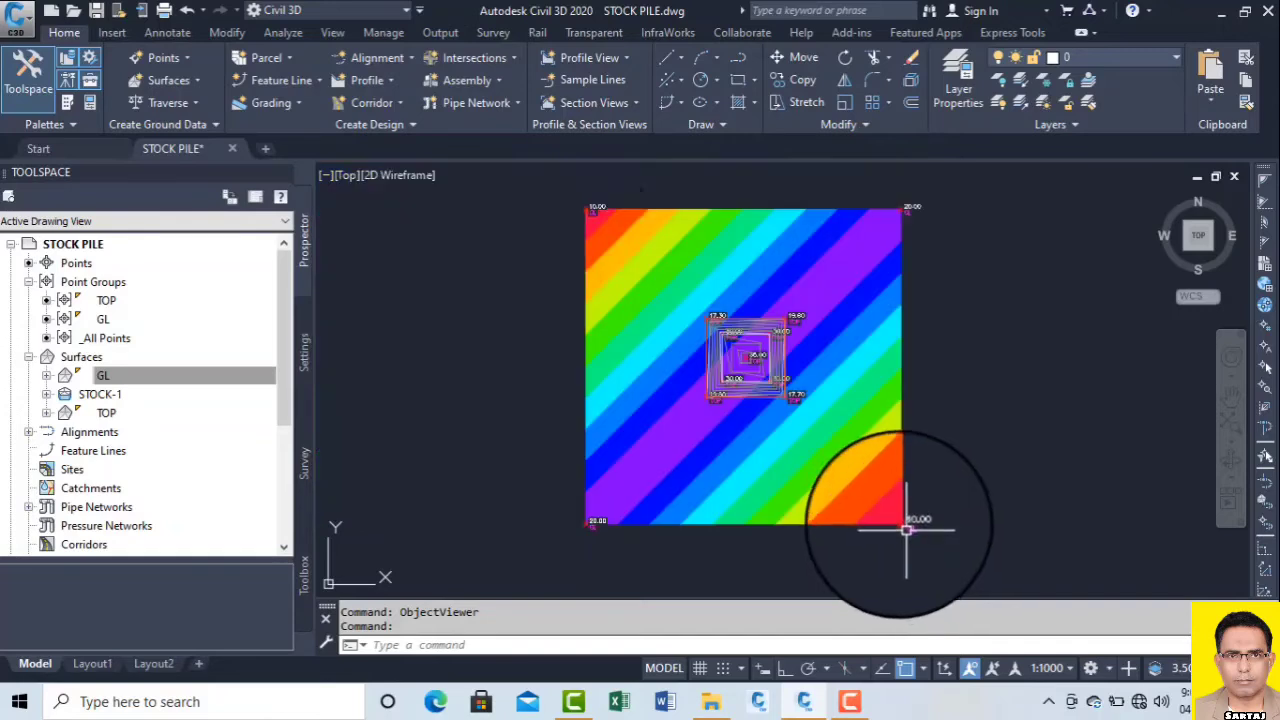
{"action": "scroll", "coordinate": [581, 196], "scroll_direction": "up", "scroll_amount": 3}
{"action": "scroll", "coordinate": [581, 196], "scroll_direction": "down", "scroll_amount": 3}
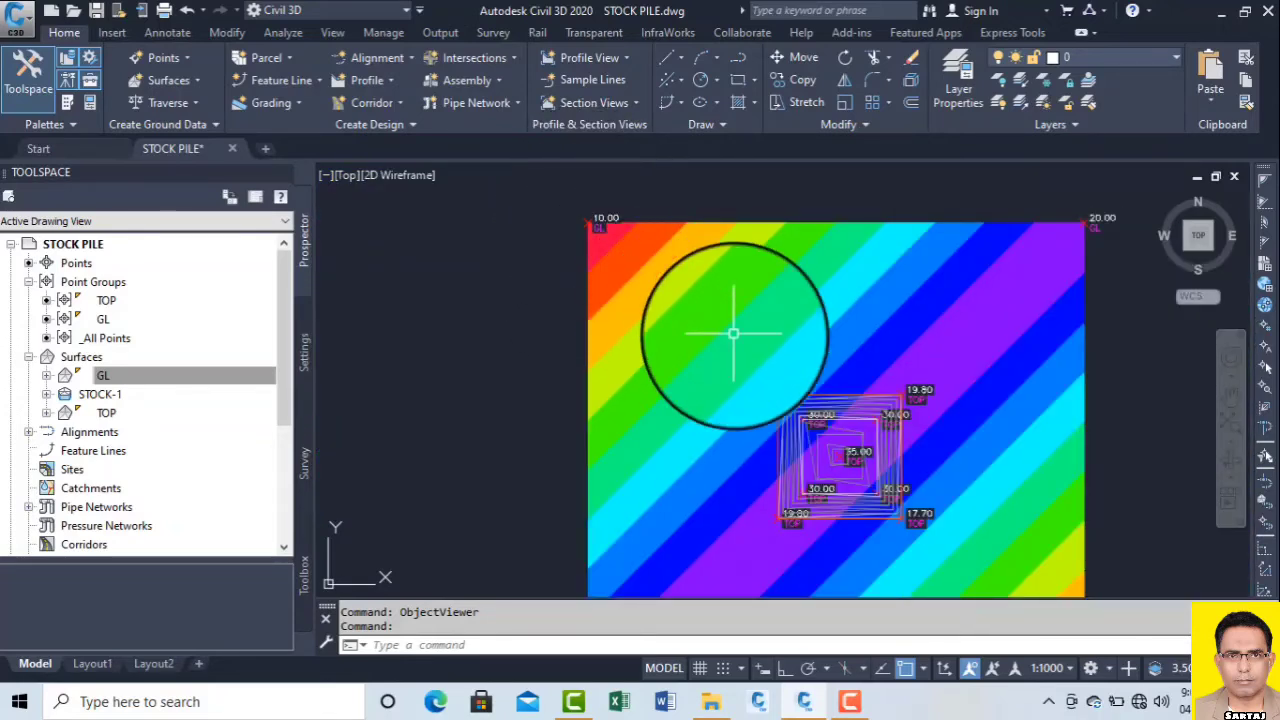
{"action": "middle_click_drag", "start_coordinate": [743, 344], "coordinate": [671, 294]}
{"action": "scroll", "coordinate": [671, 294], "scroll_direction": "down", "scroll_amount": 2}
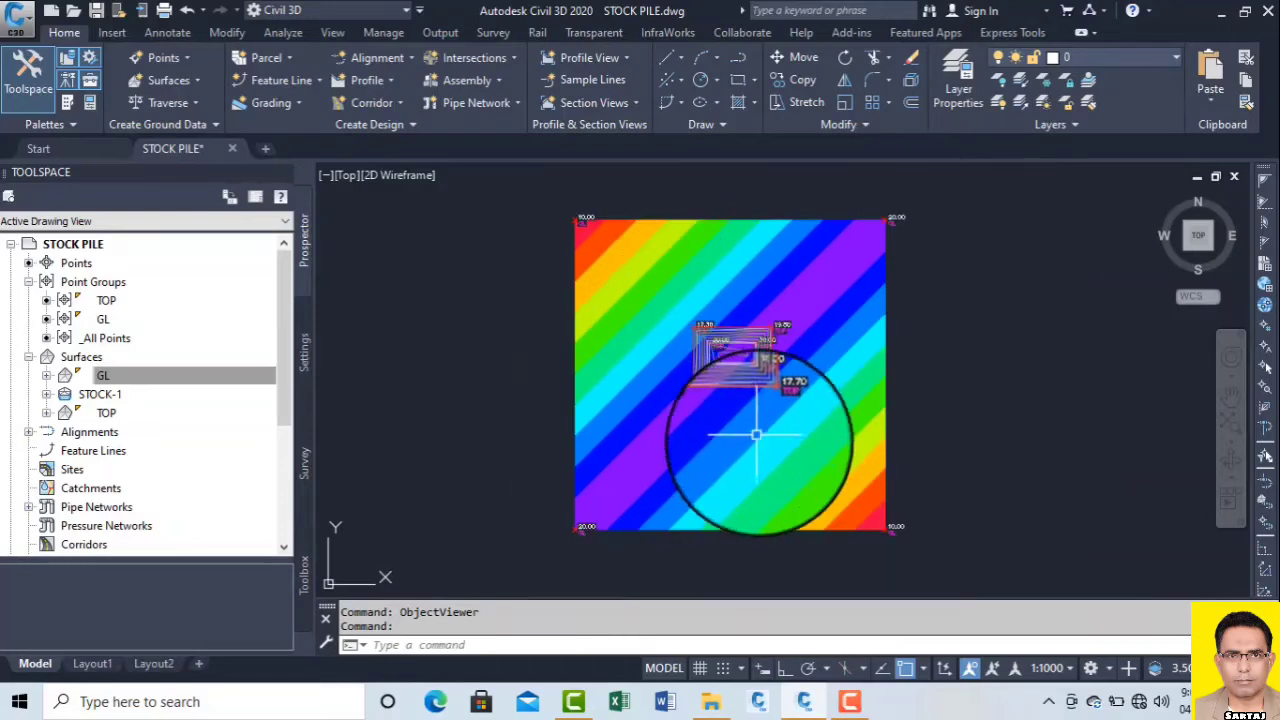
Step: Examine the banded GL surface from several orbited 3D angles in the Object Viewer
{"action": "left_click", "coordinate": [922, 438]}
{"action": "left_click", "coordinate": [871, 429]}
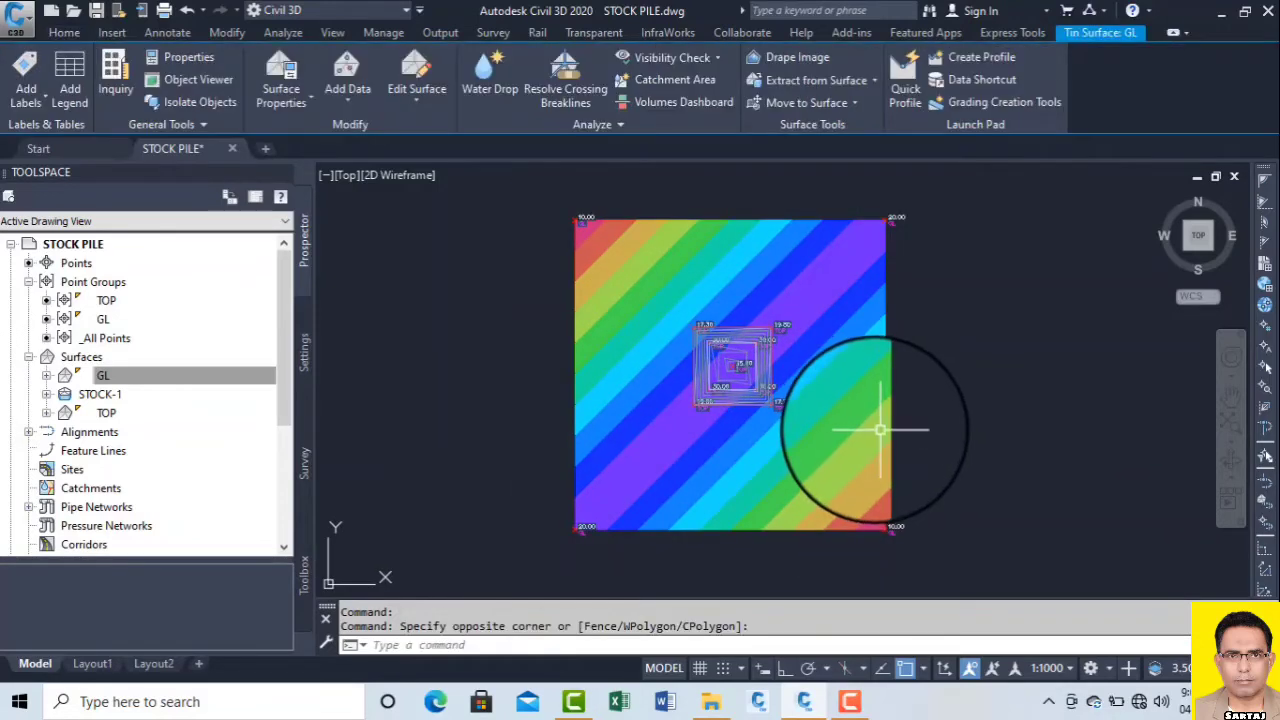
{"action": "right_click", "coordinate": [868, 425]}
{"action": "left_click", "coordinate": [915, 390]}
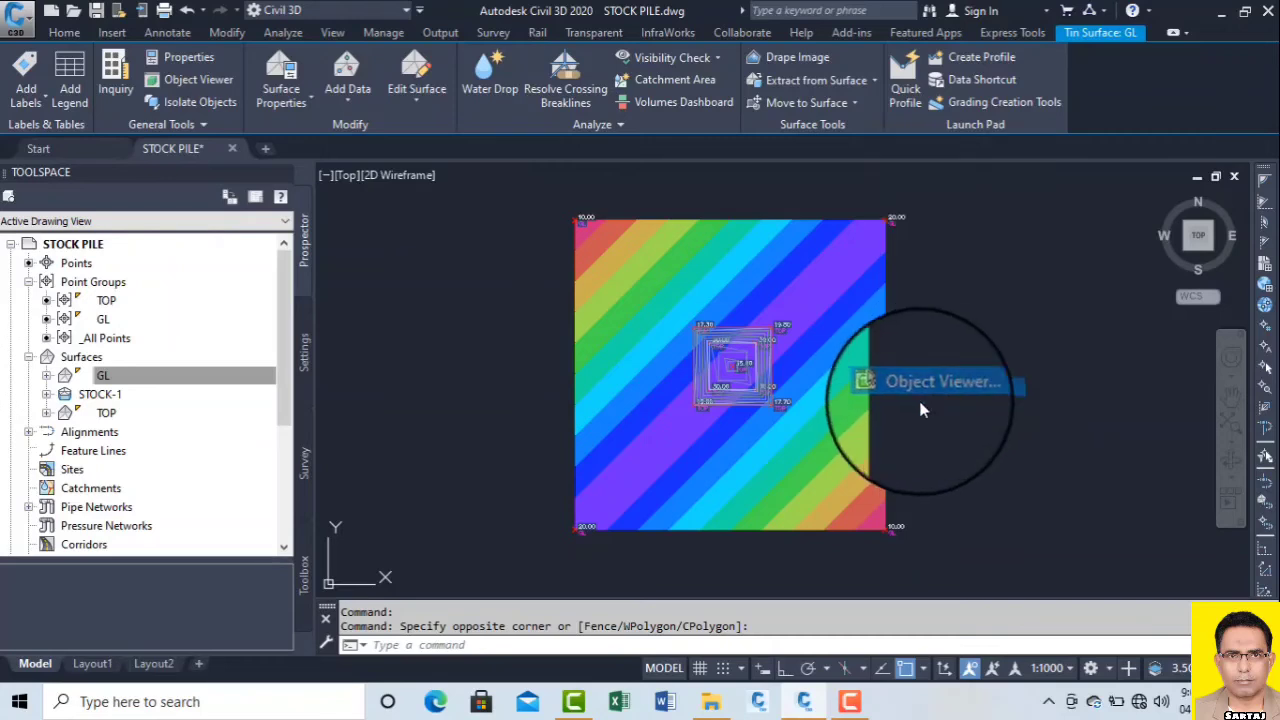
{"action": "left_click_drag", "start_coordinate": [823, 434], "coordinate": [766, 328]}
{"action": "left_click_drag", "start_coordinate": [771, 217], "coordinate": [648, 292]}
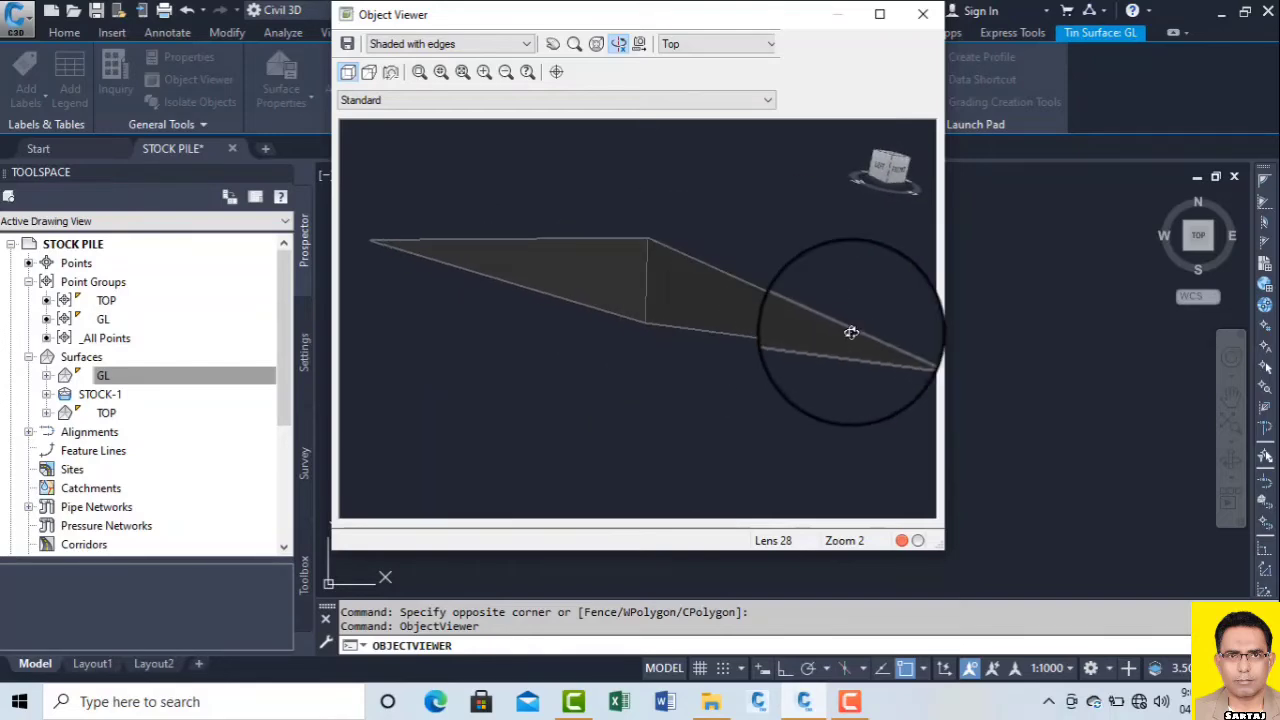
{"action": "left_click_drag", "start_coordinate": [851, 332], "coordinate": [762, 303]}
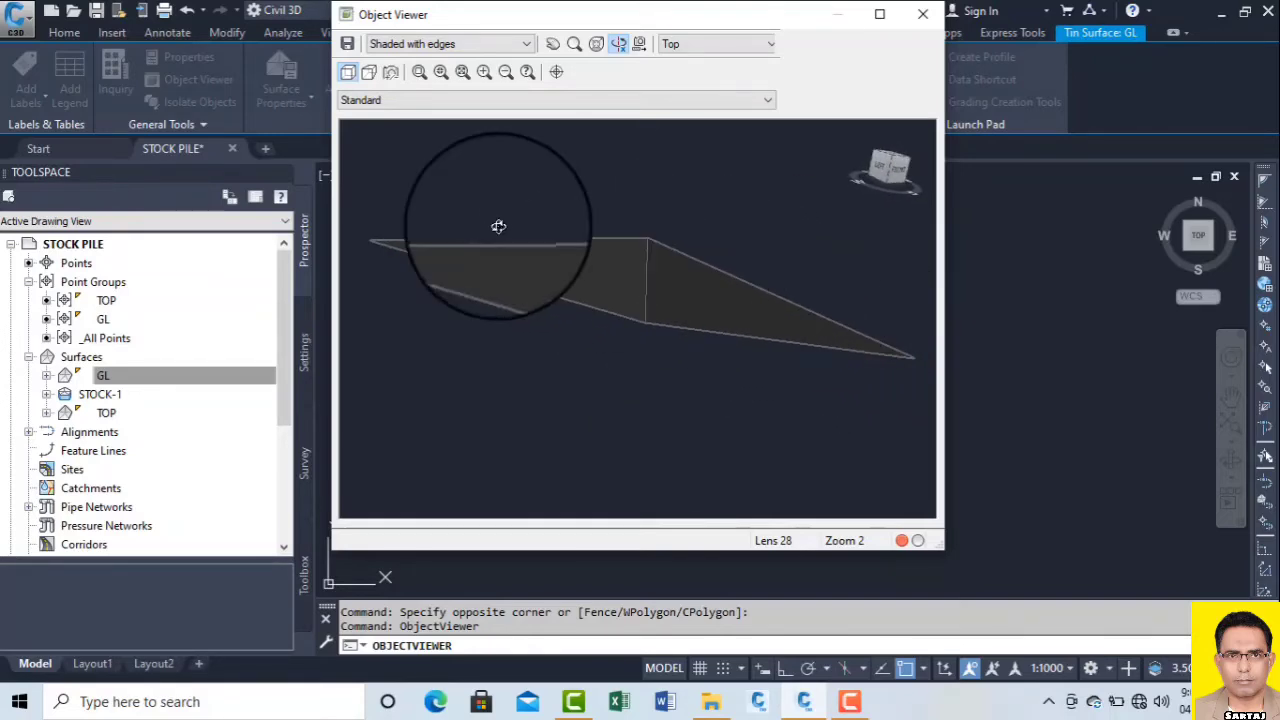
{"action": "left_click_drag", "start_coordinate": [498, 226], "coordinate": [508, 245]}
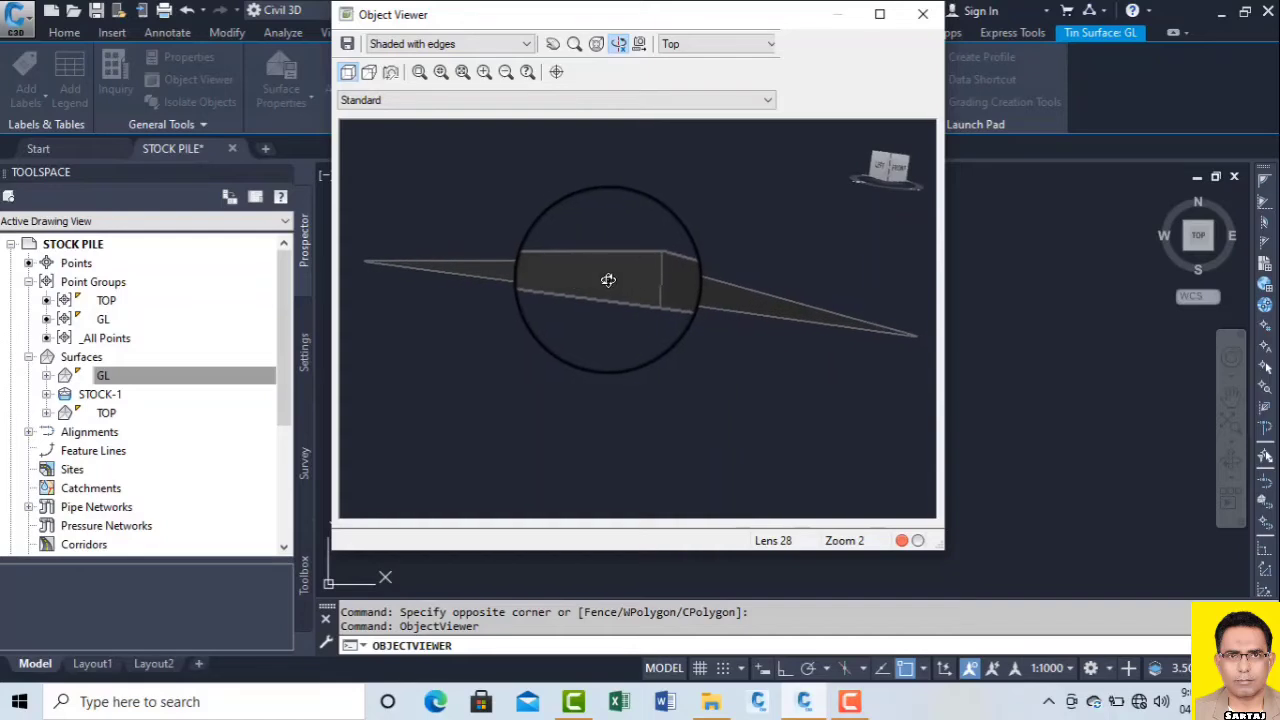
{"action": "left_click_drag", "start_coordinate": [635, 287], "coordinate": [625, 304]}
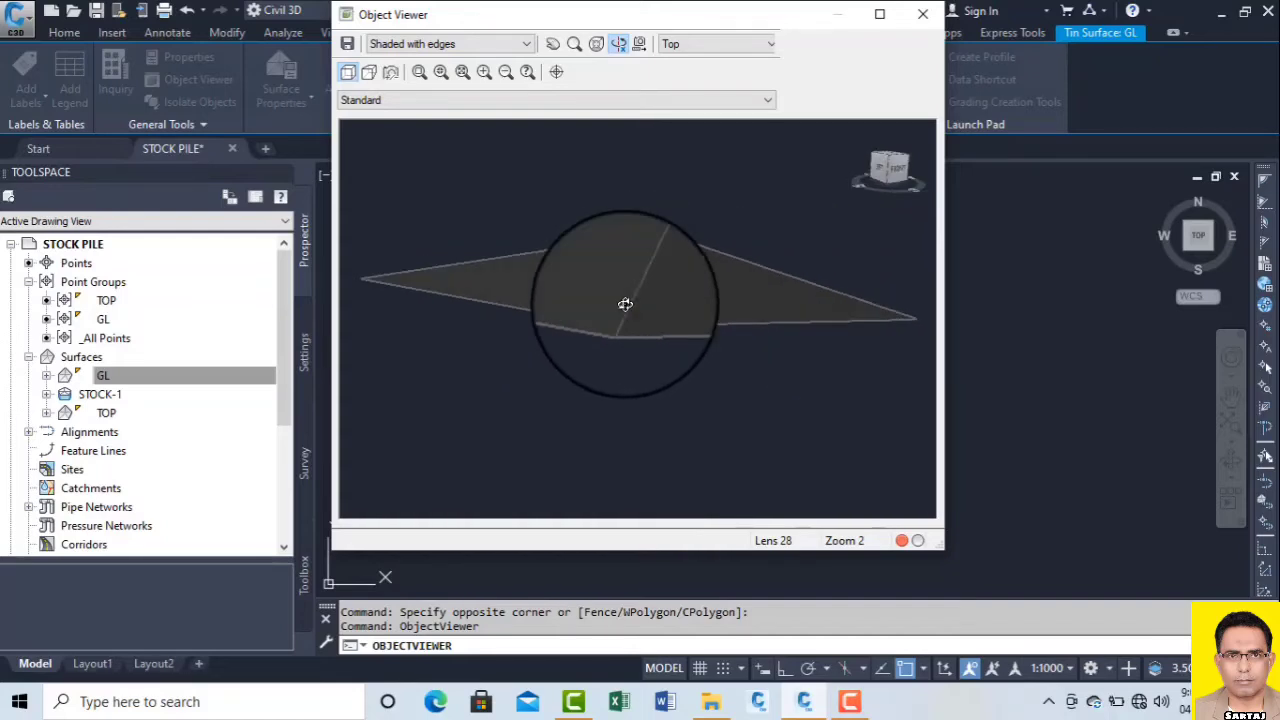
Step: View the GL surface from the Left preset, orbit around it, and close the Object Viewer
{"action": "left_click", "coordinate": [688, 44]}
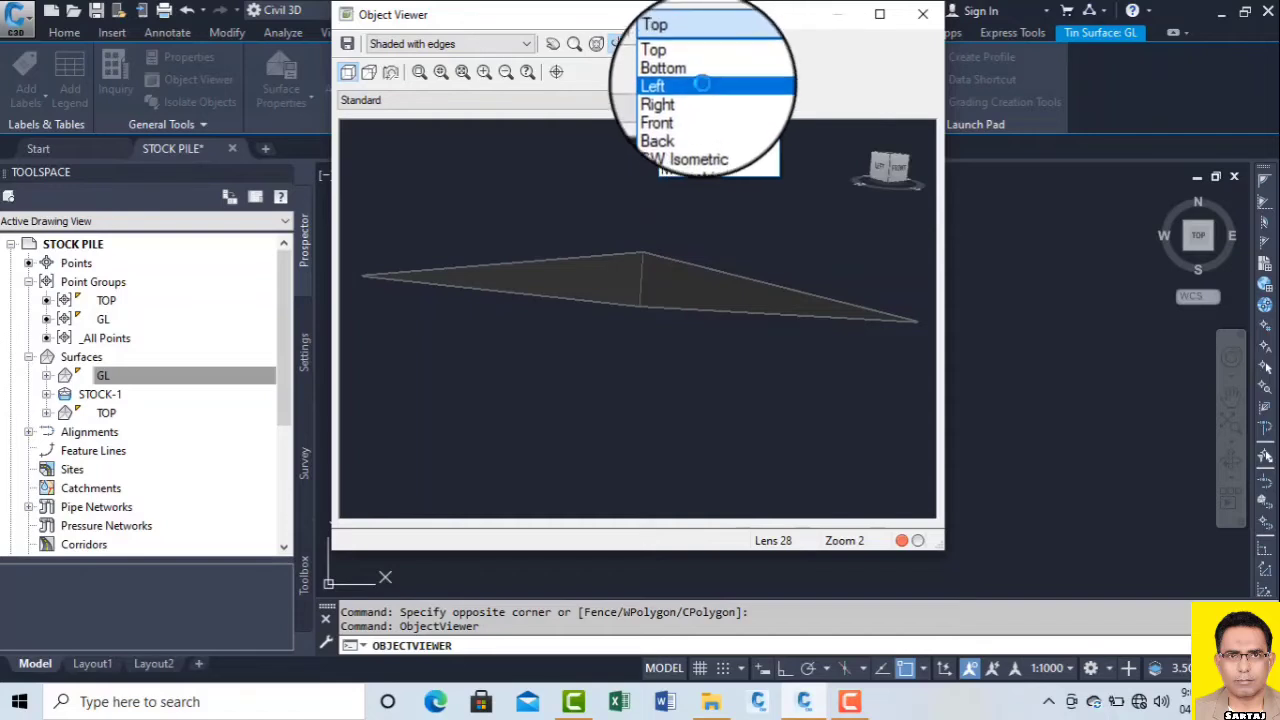
{"action": "left_click", "coordinate": [680, 86]}
{"action": "left_click_drag", "start_coordinate": [616, 283], "coordinate": [697, 334]}
{"action": "left_click", "coordinate": [924, 16]}
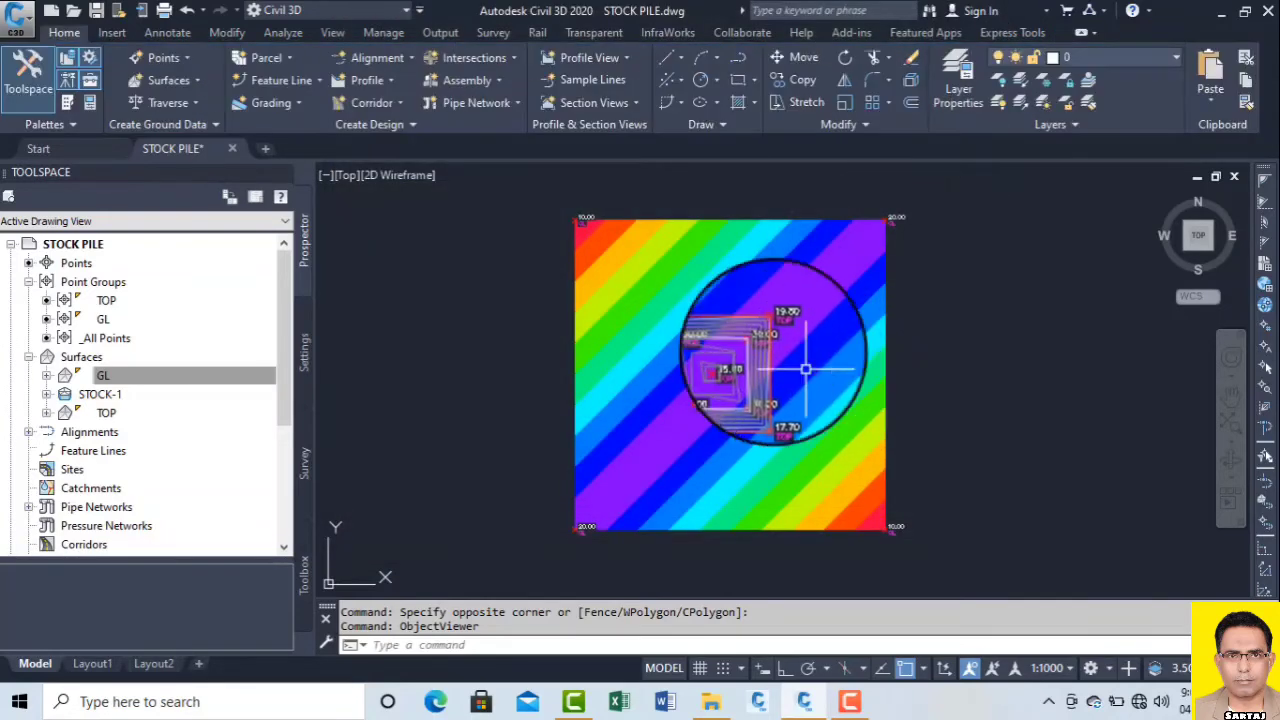
Step: Change the colour of the GL surface's first elevation range, 10 to 11 m, to index colour 30
{"action": "mouse_move", "coordinate": [810, 360]}
{"action": "left_mouse_down"}
{"action": "mouse_move", "coordinate": [811, 317]}
{"action": "mouse_move", "coordinate": [811, 331]}
{"action": "mouse_move", "coordinate": [757, 323]}
{"action": "left_mouse_up"}
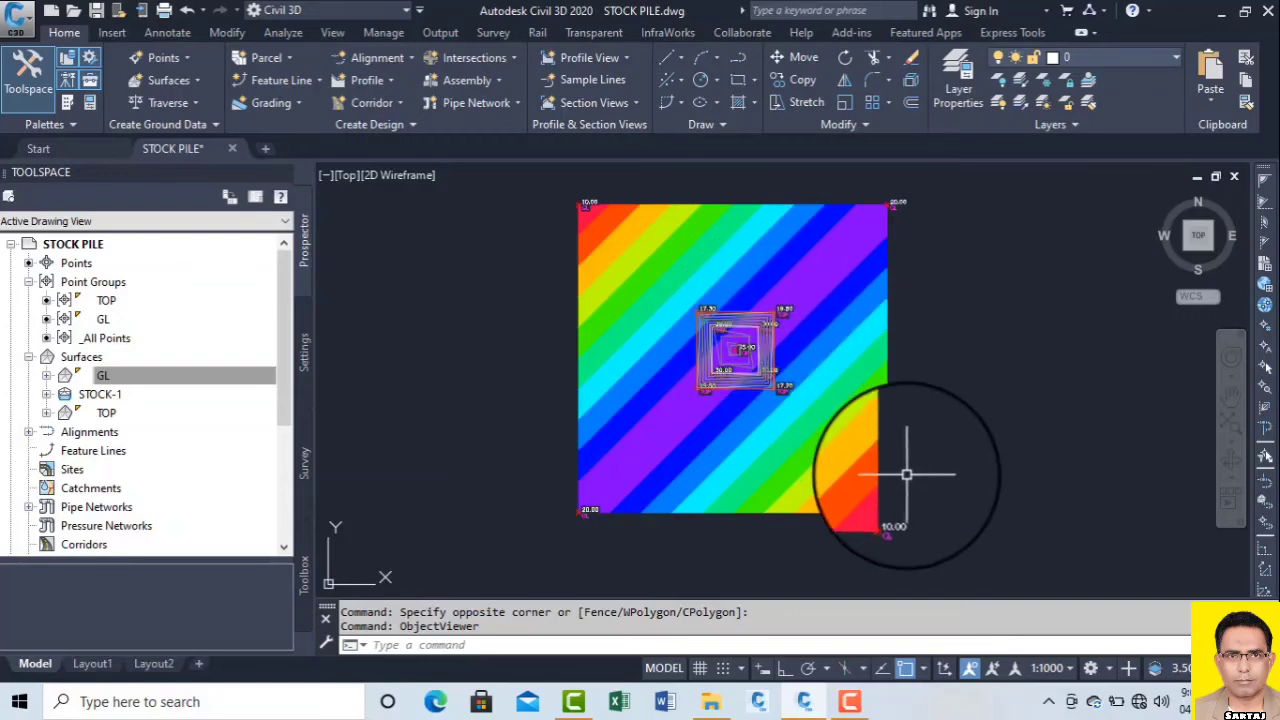
{"action": "left_click", "coordinate": [222, 375]}
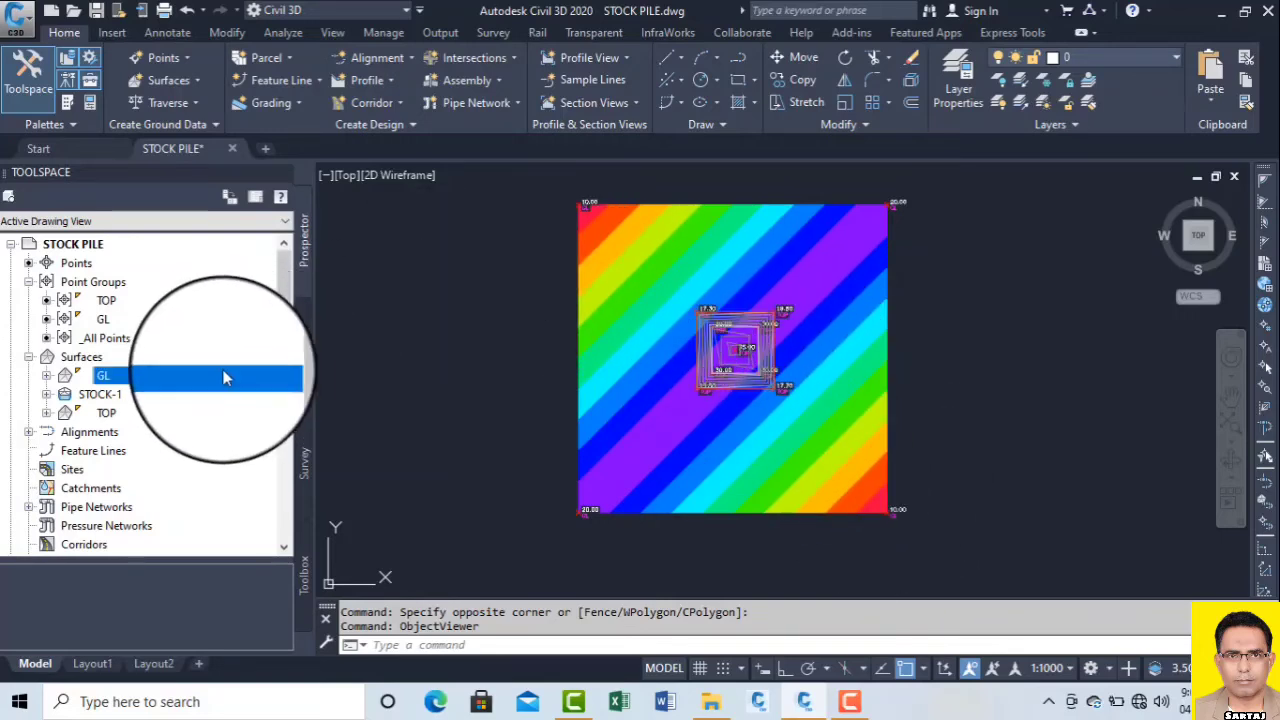
{"action": "right_click", "coordinate": [222, 375]}
{"action": "left_click", "coordinate": [345, 32]}
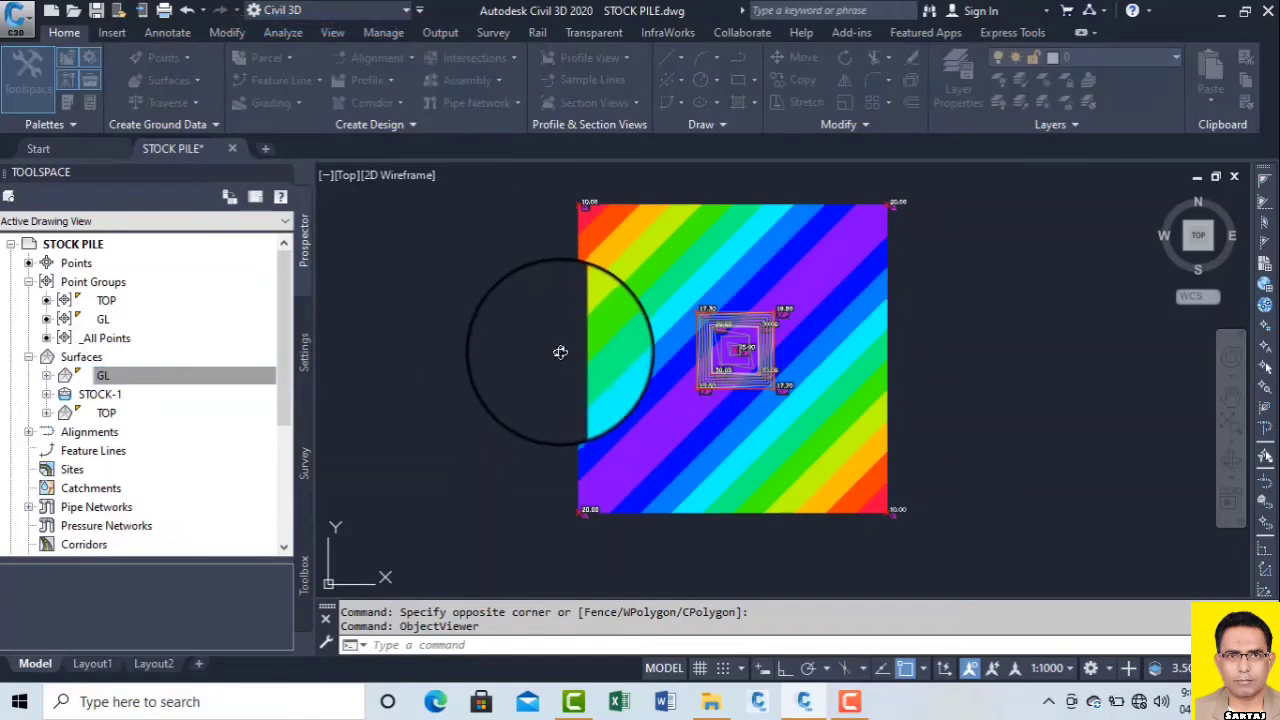
{"action": "left_click", "coordinate": [605, 365]}
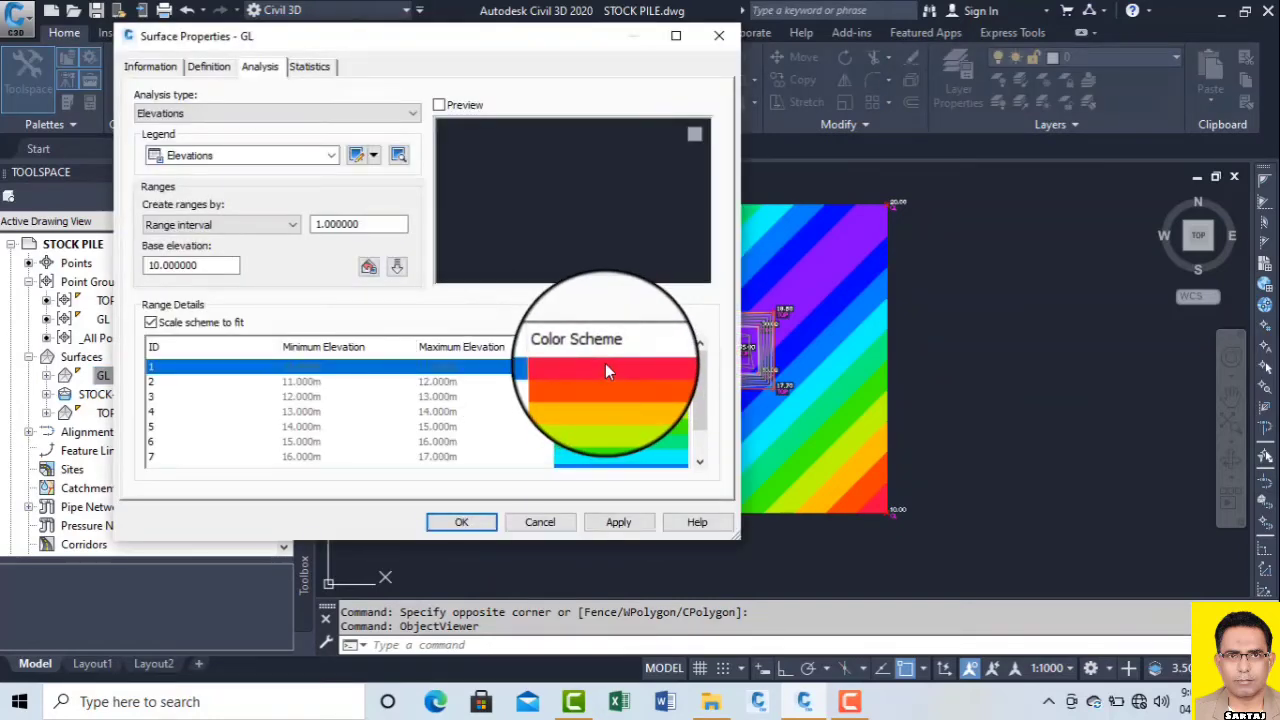
{"action": "right_click", "coordinate": [605, 365]}
{"action": "left_click", "coordinate": [605, 368]}
{"action": "double_click", "coordinate": [589, 365]}
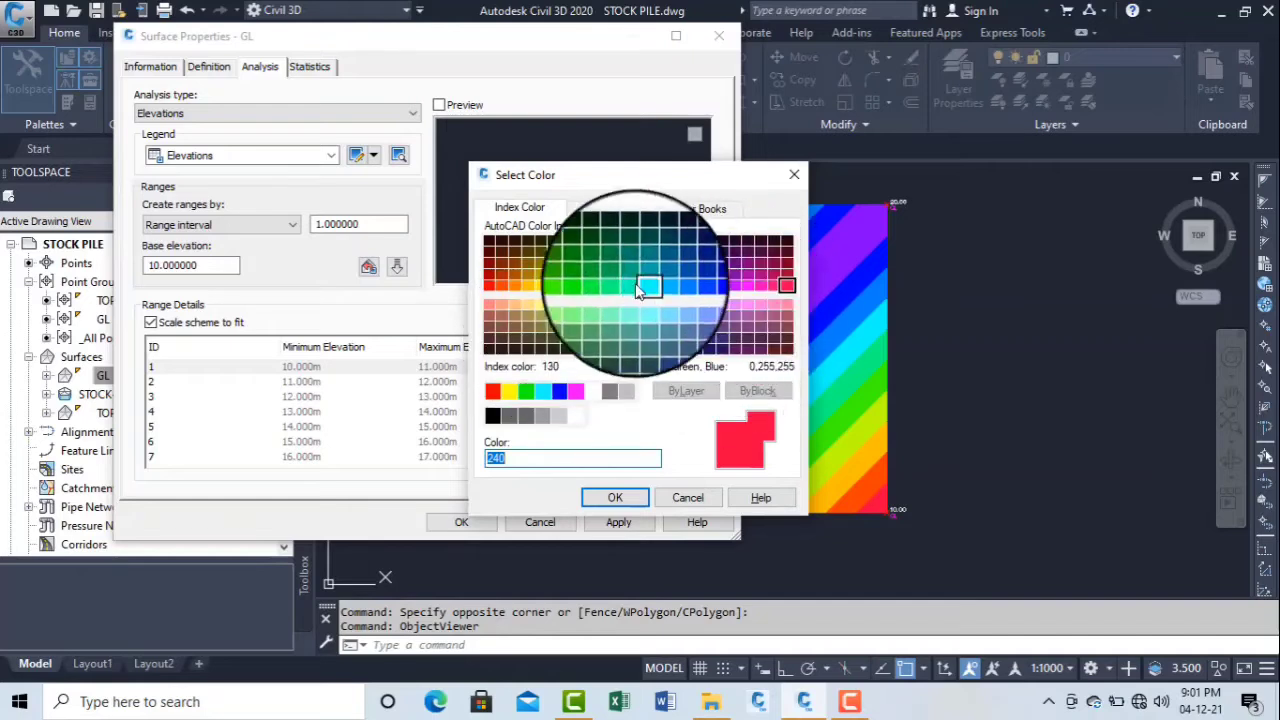
{"action": "left_click", "coordinate": [513, 285]}
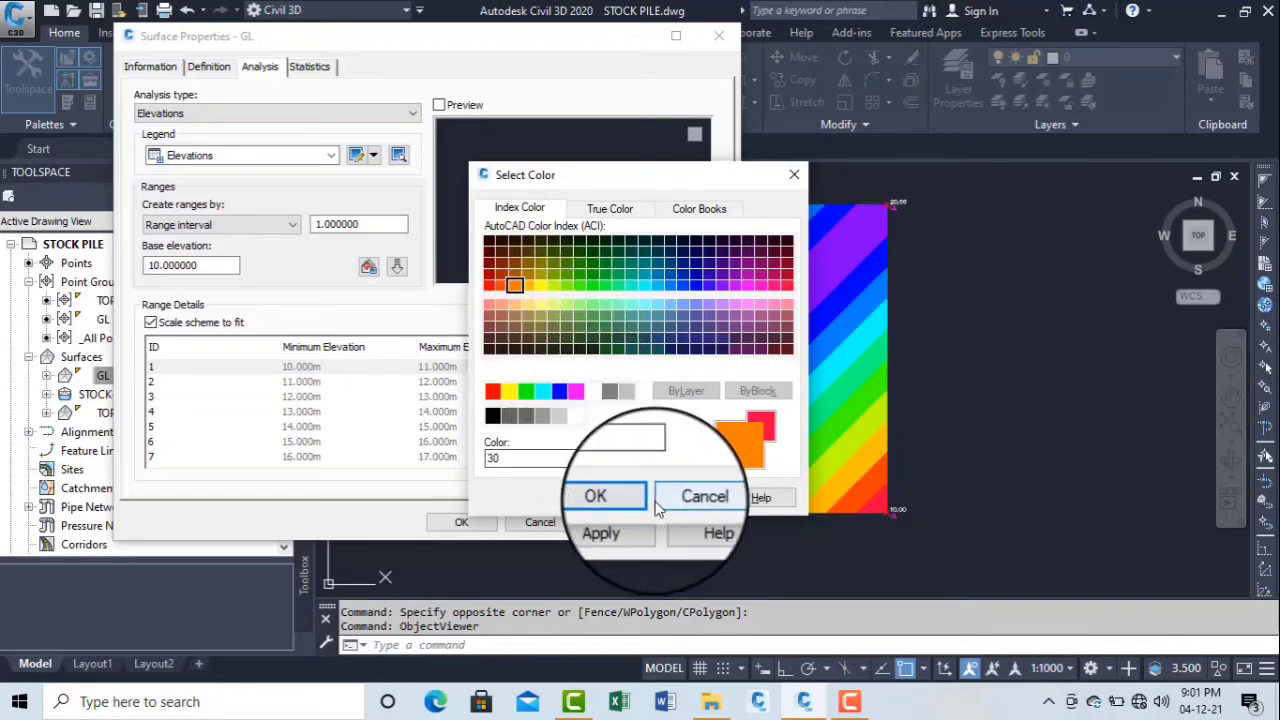
{"action": "left_click", "coordinate": [612, 497]}
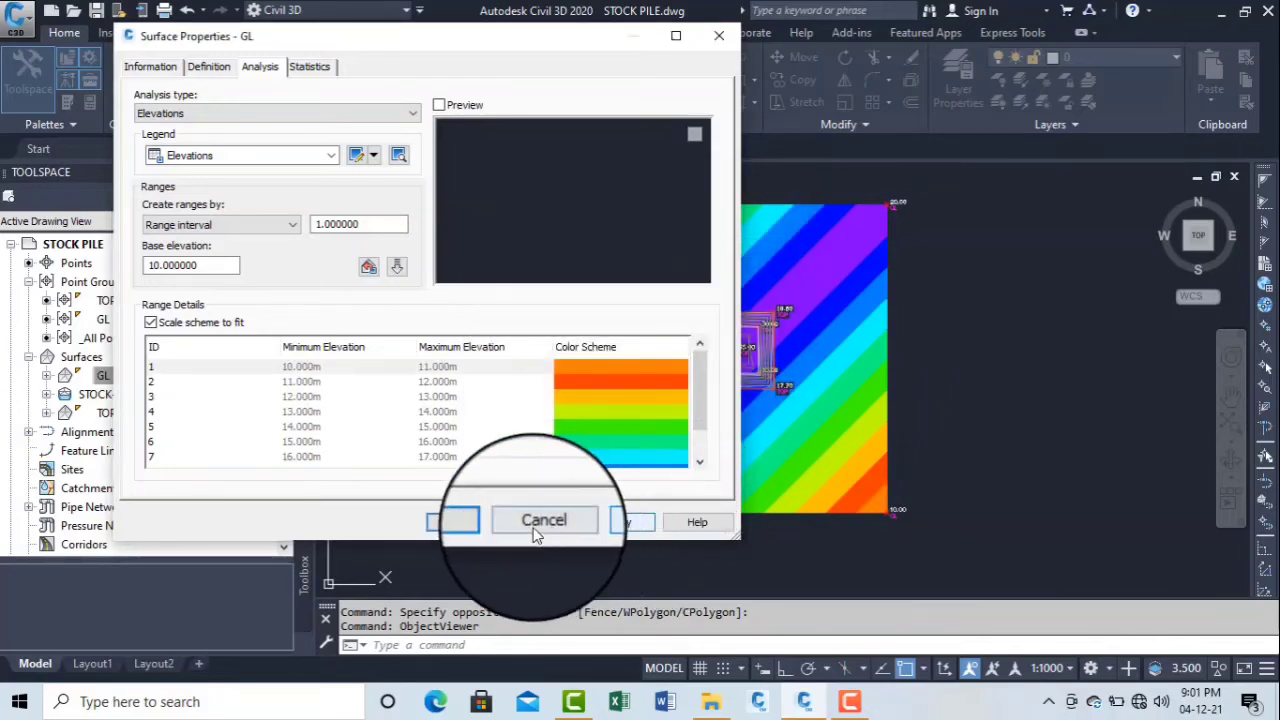
{"action": "left_click", "coordinate": [449, 524]}
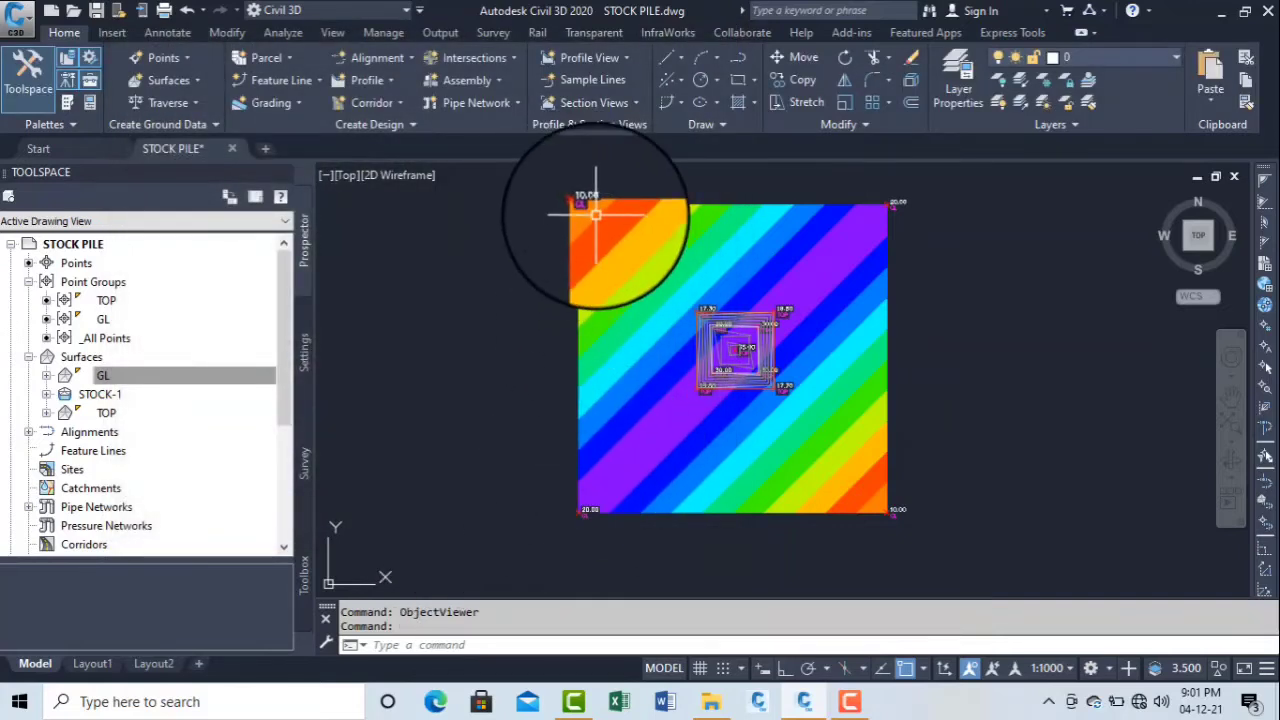
Step: Check the GL surface's elevations within the colour bands, starting at the 10.00 corner point
{"action": "scroll", "coordinate": [588, 212], "scroll_direction": "up", "scroll_amount": 5}
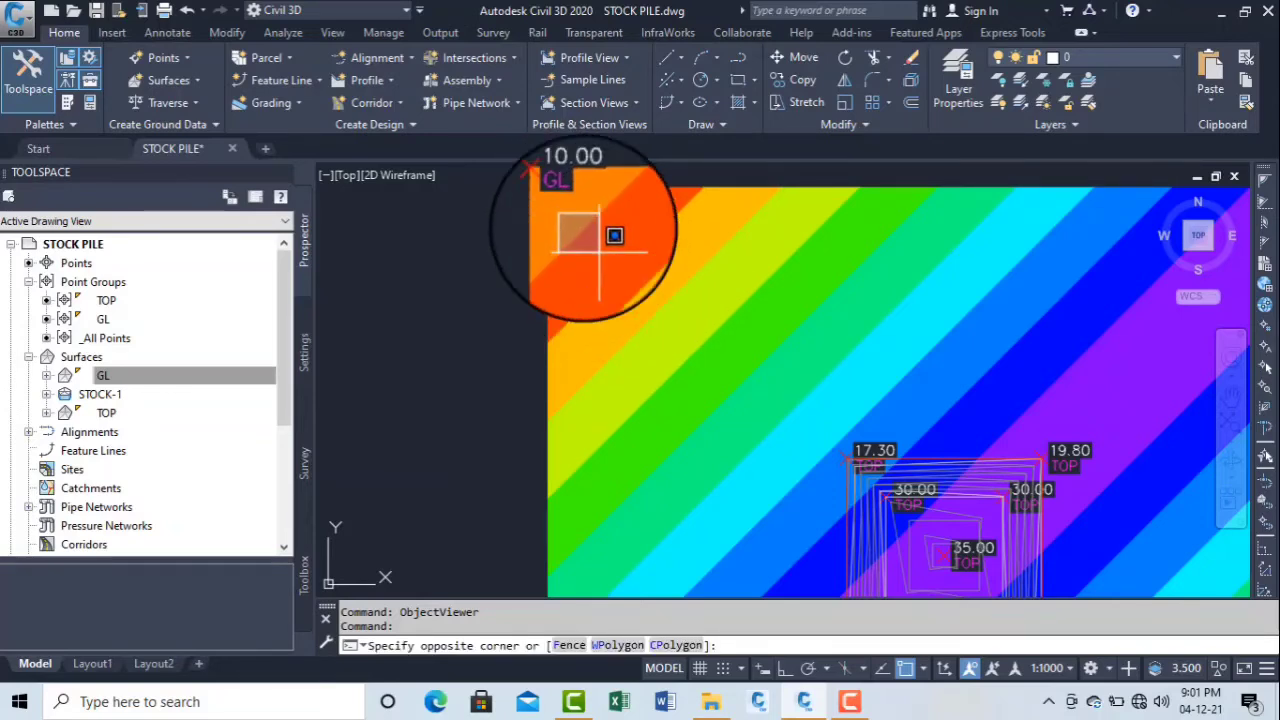
{"action": "left_click", "coordinate": [585, 221]}
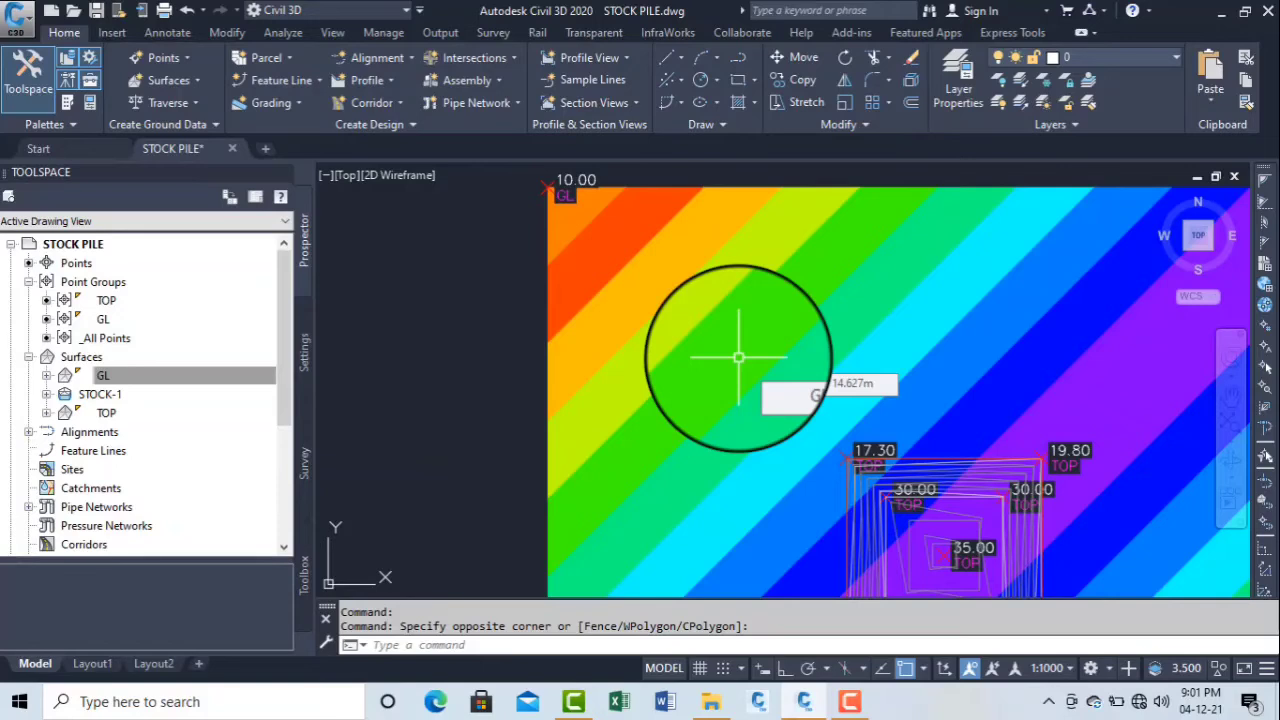
{"action": "scroll", "coordinate": [629, 266], "scroll_direction": "down", "scroll_amount": 5}
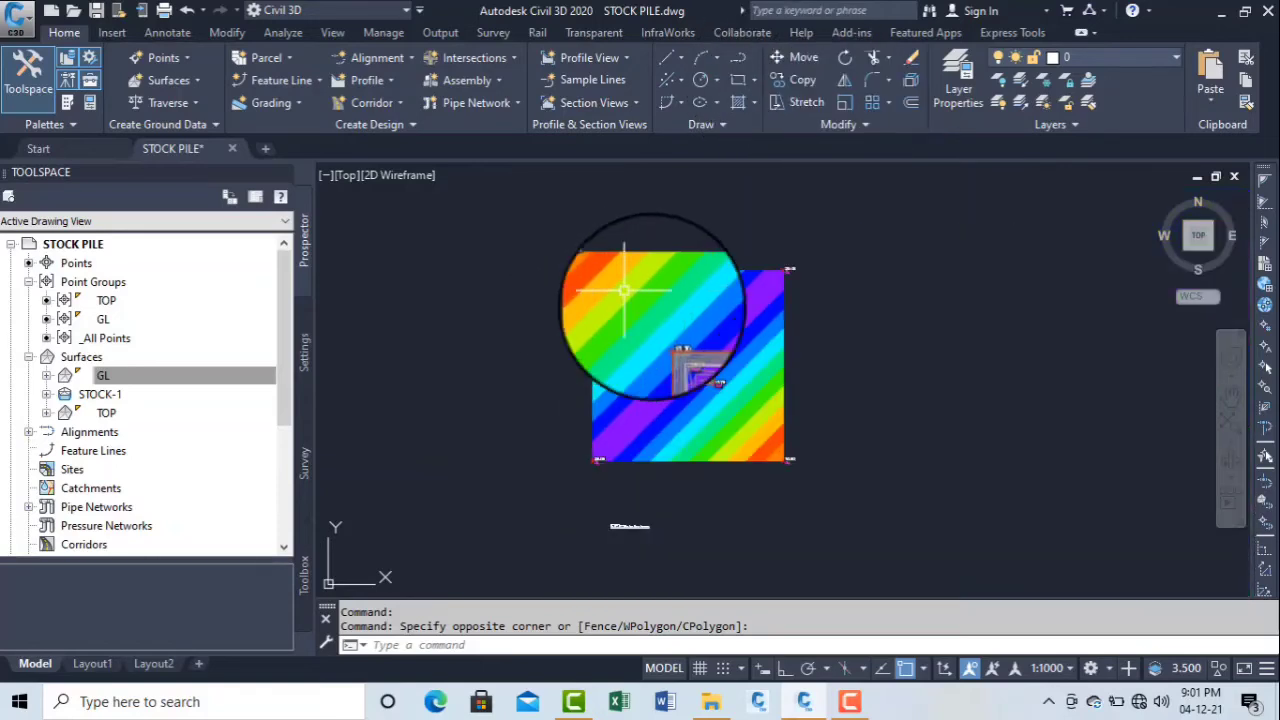
{"action": "scroll", "coordinate": [675, 317], "scroll_direction": "up", "scroll_amount": 2}
{"action": "scroll", "coordinate": [677, 310], "scroll_direction": "up", "scroll_amount": 3}
{"action": "scroll", "coordinate": [686, 316], "scroll_direction": "down", "scroll_amount": 5}
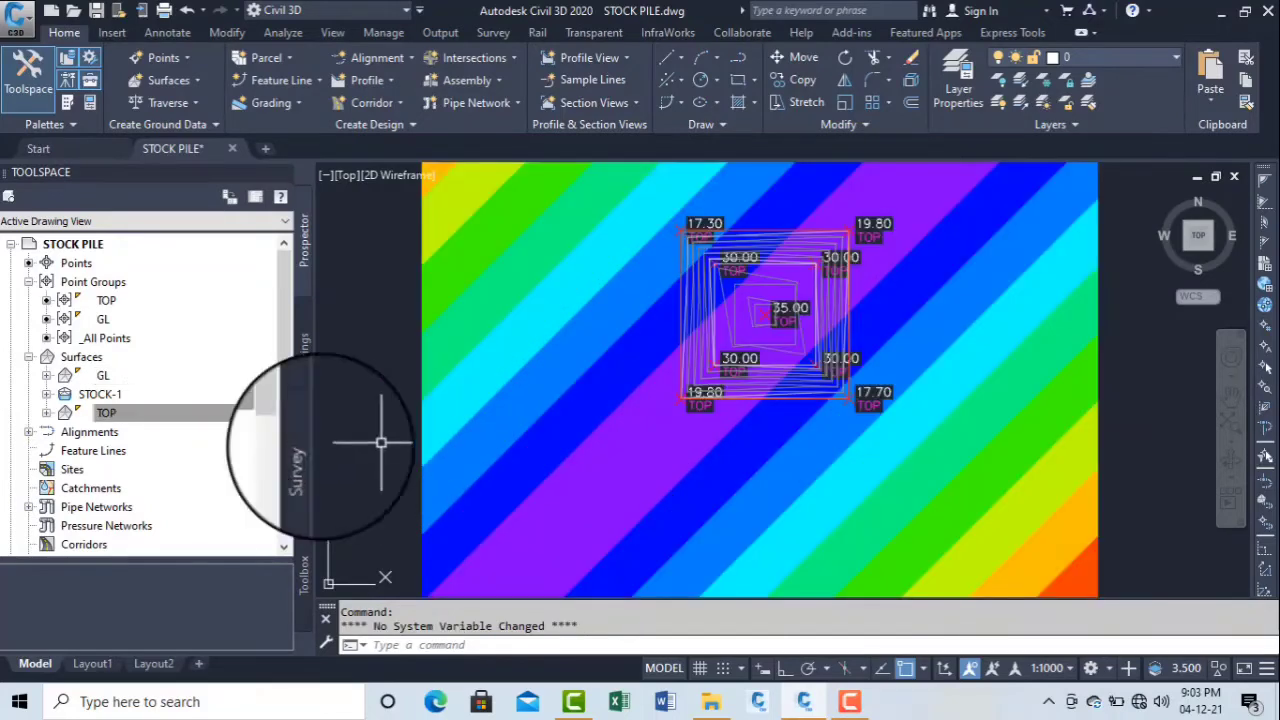
Step: Open the TOP surface's properties and set its surface style to Elevation Banding (2D)
{"action": "left_click", "coordinate": [190, 414]}
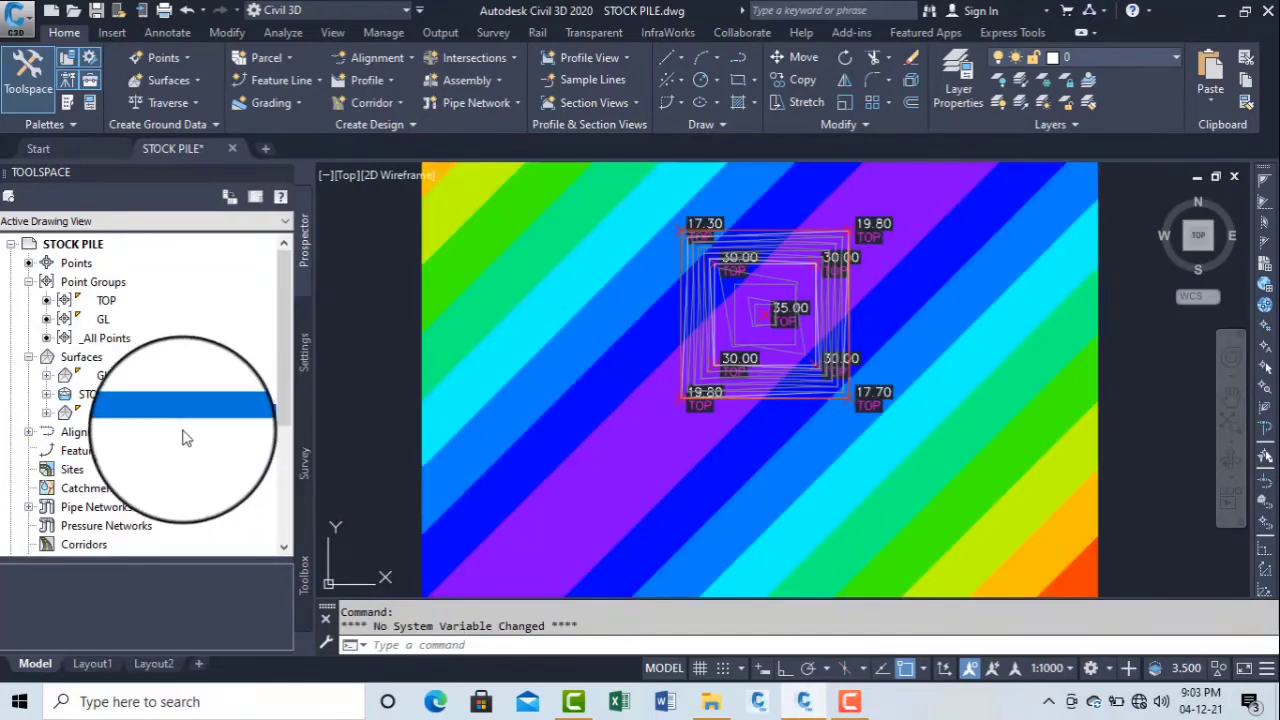
{"action": "right_click", "coordinate": [210, 422]}
{"action": "left_click", "coordinate": [275, 64]}
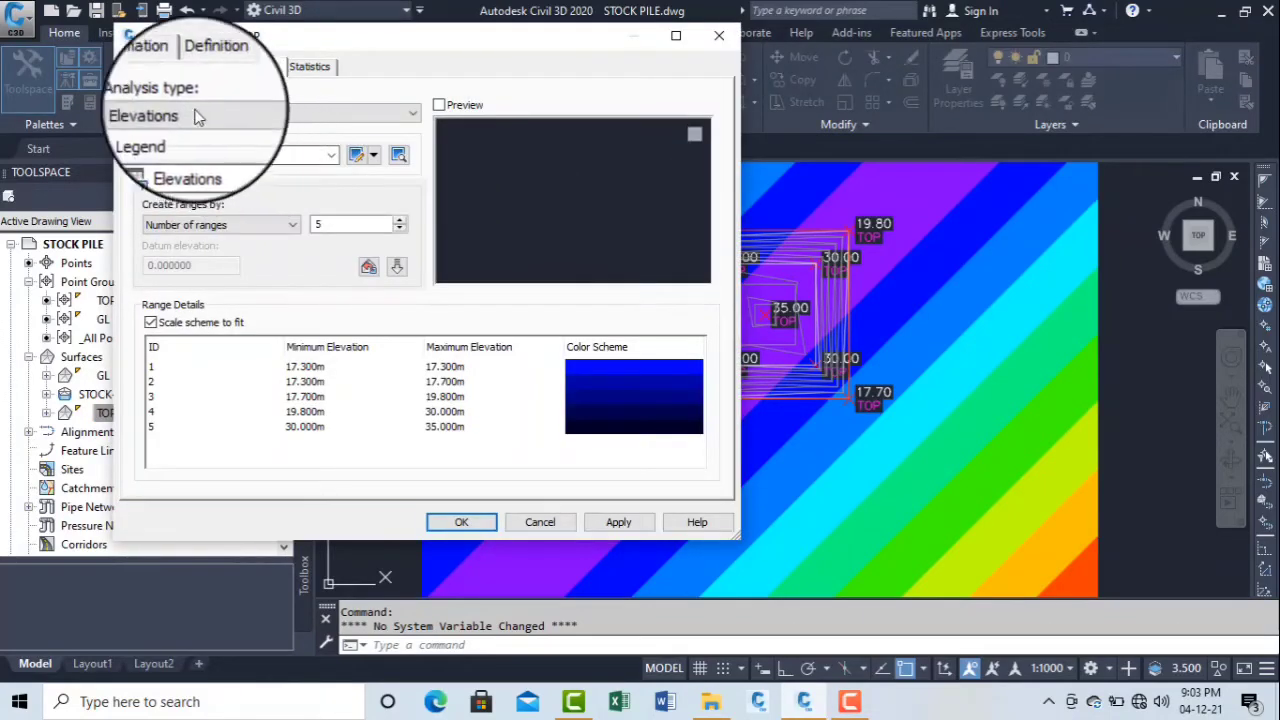
{"action": "left_click", "coordinate": [150, 66]}
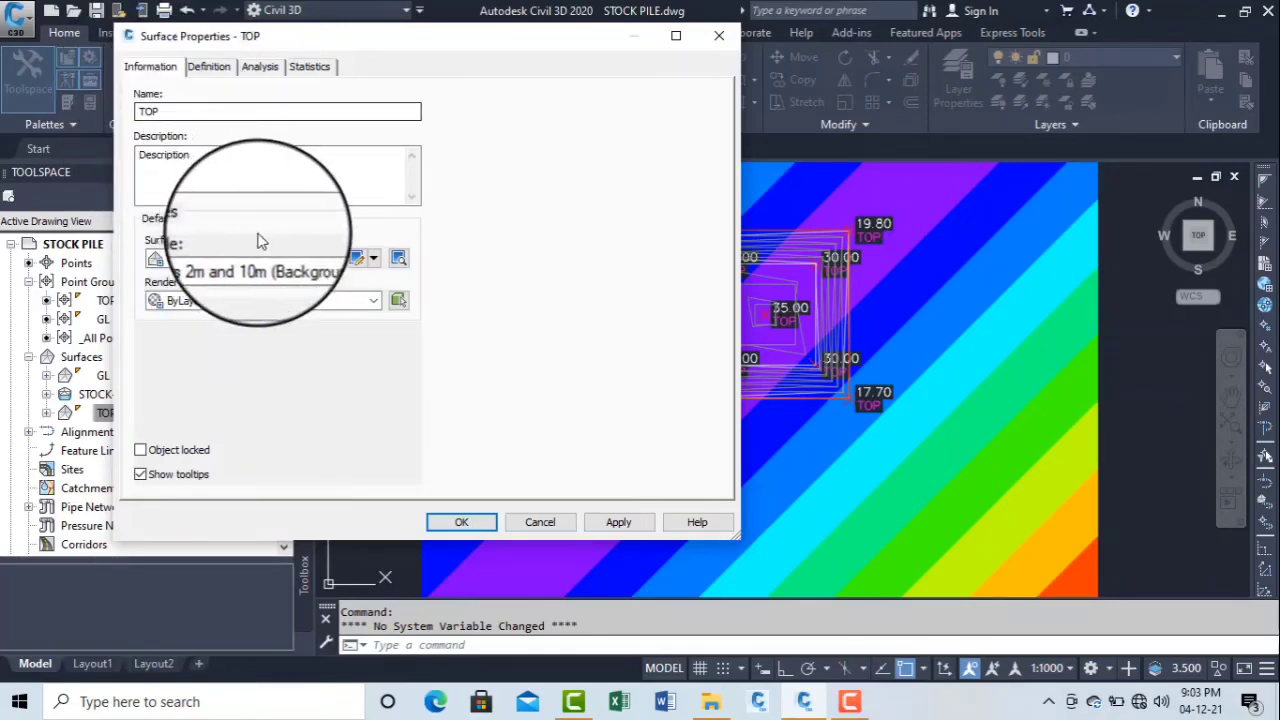
{"action": "left_click", "coordinate": [331, 259]}
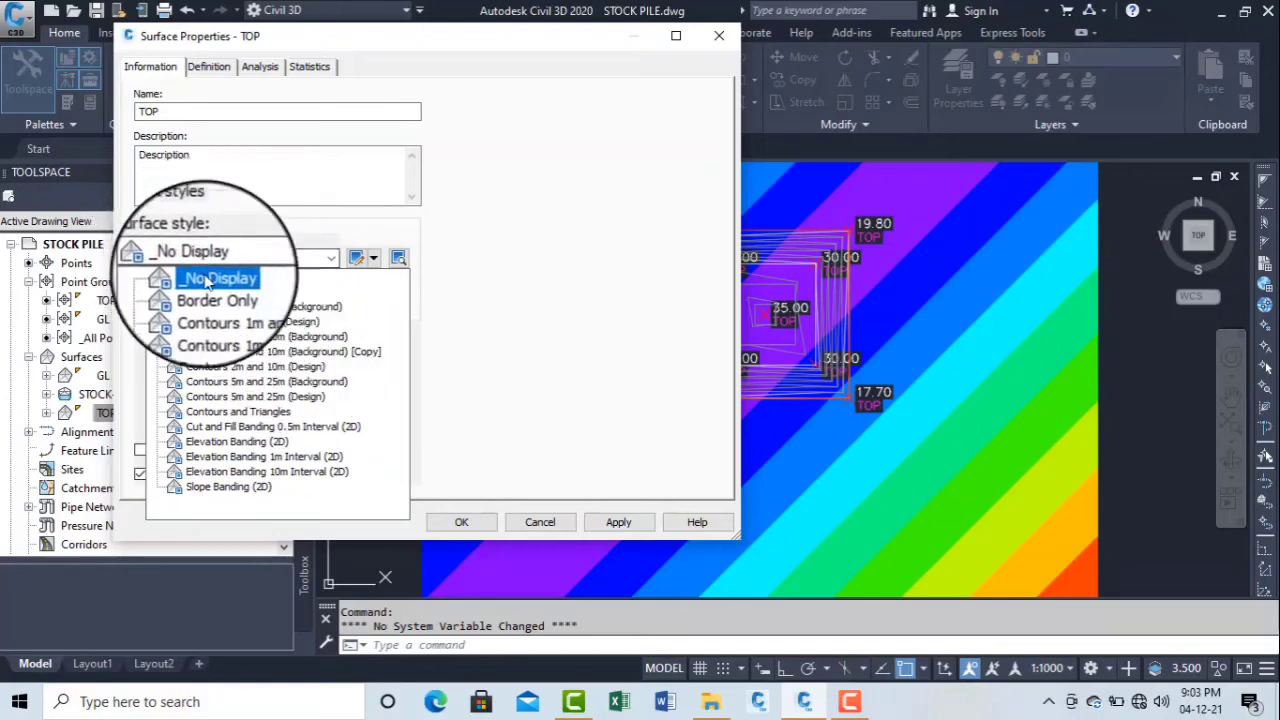
{"action": "left_click", "coordinate": [270, 447]}
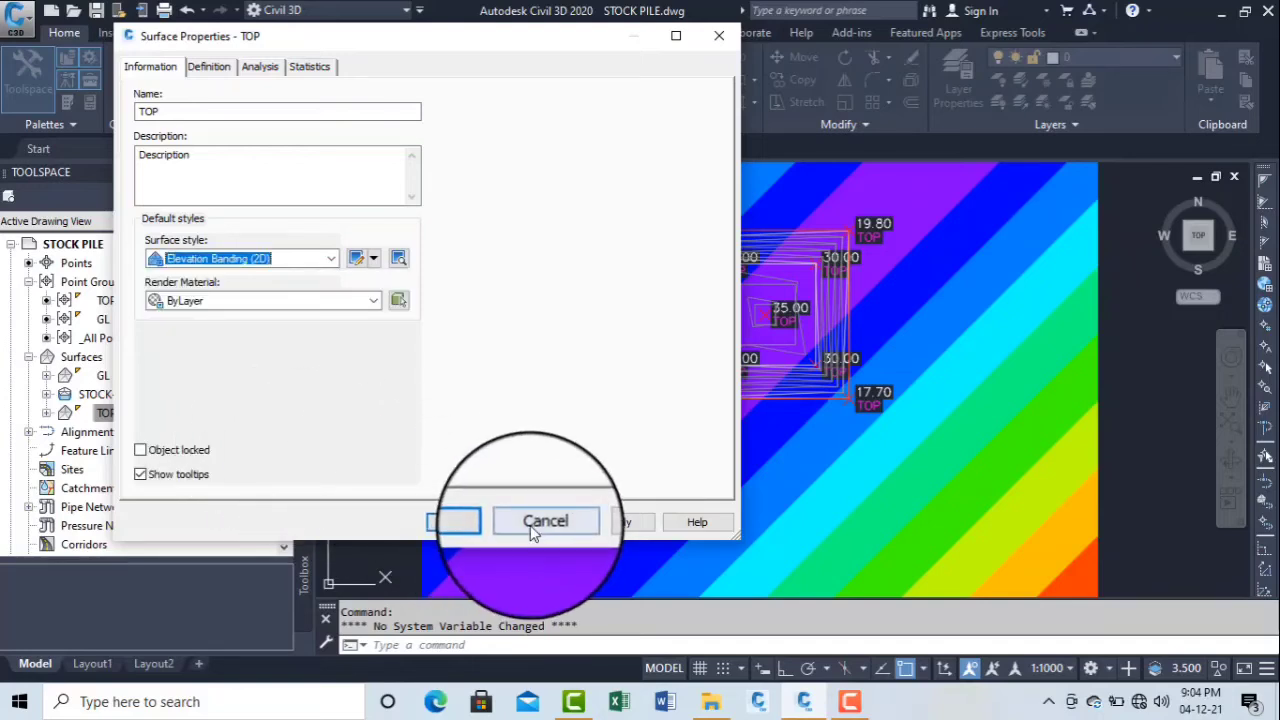
Step: Run the TOP surface's elevation analysis by number of ranges, set to 10, and apply it
{"action": "left_click", "coordinate": [260, 68]}
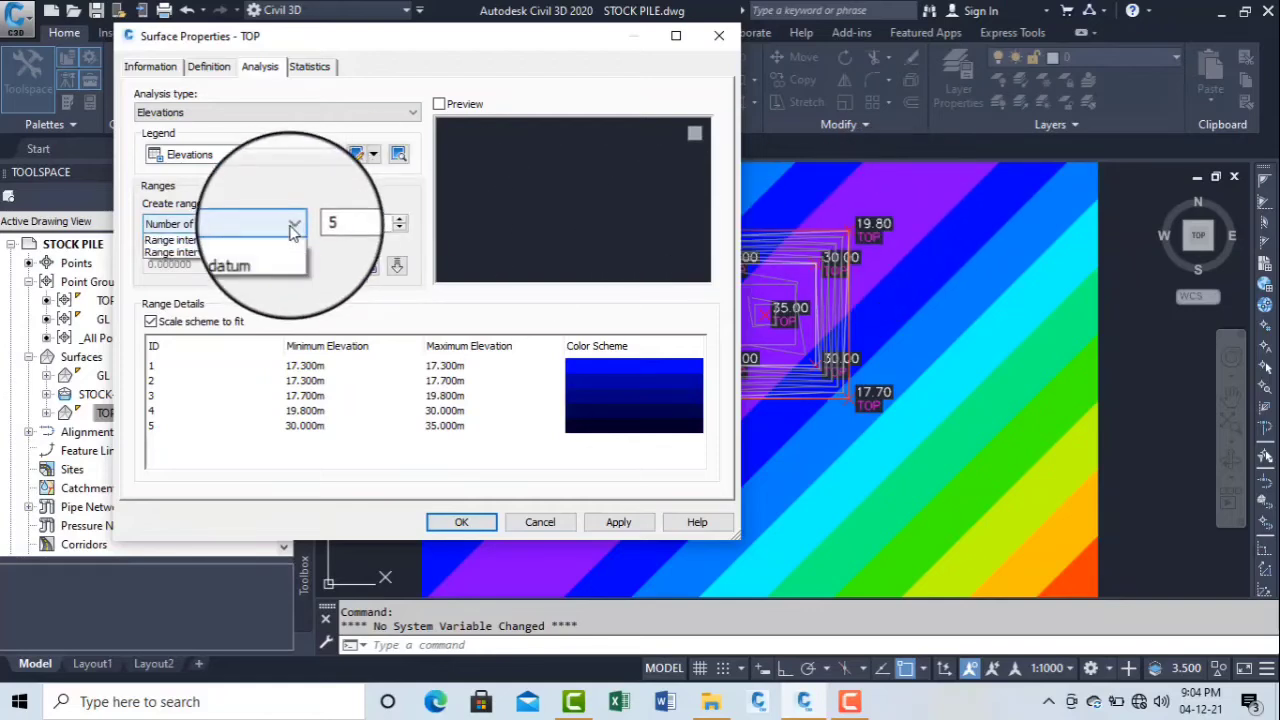
{"action": "left_click", "coordinate": [180, 241]}
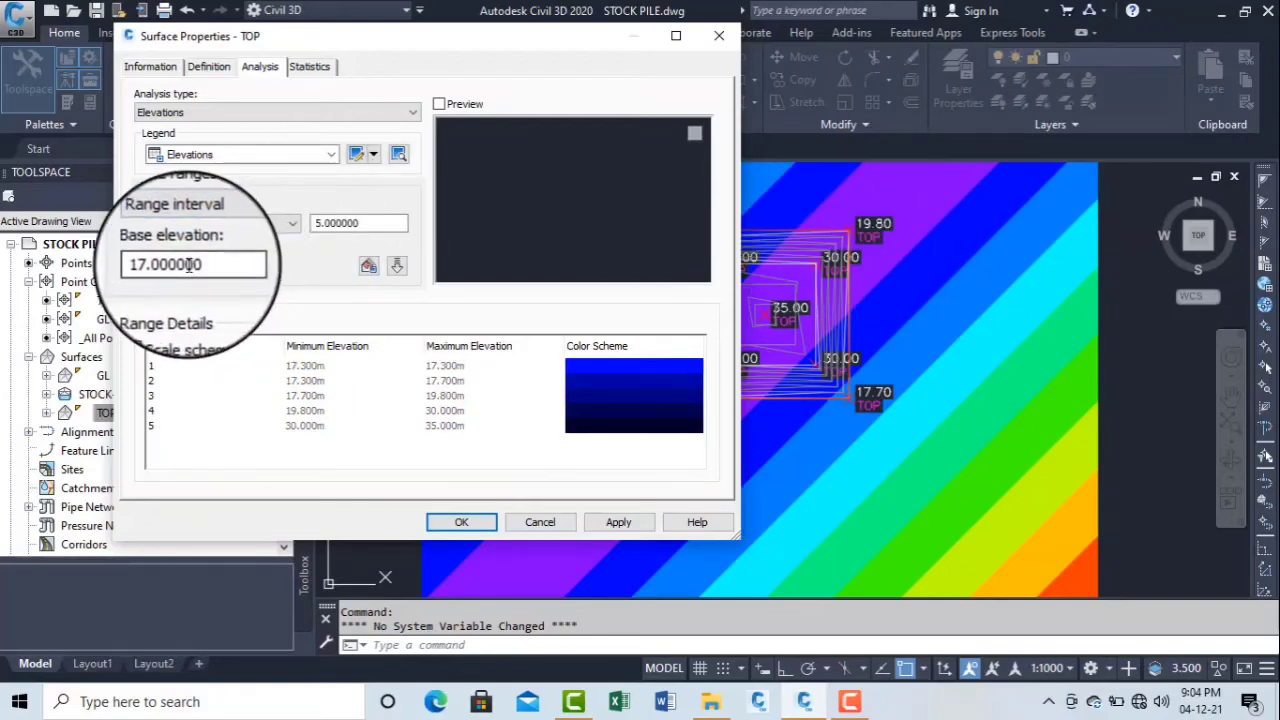
{"action": "left_click", "coordinate": [272, 224]}
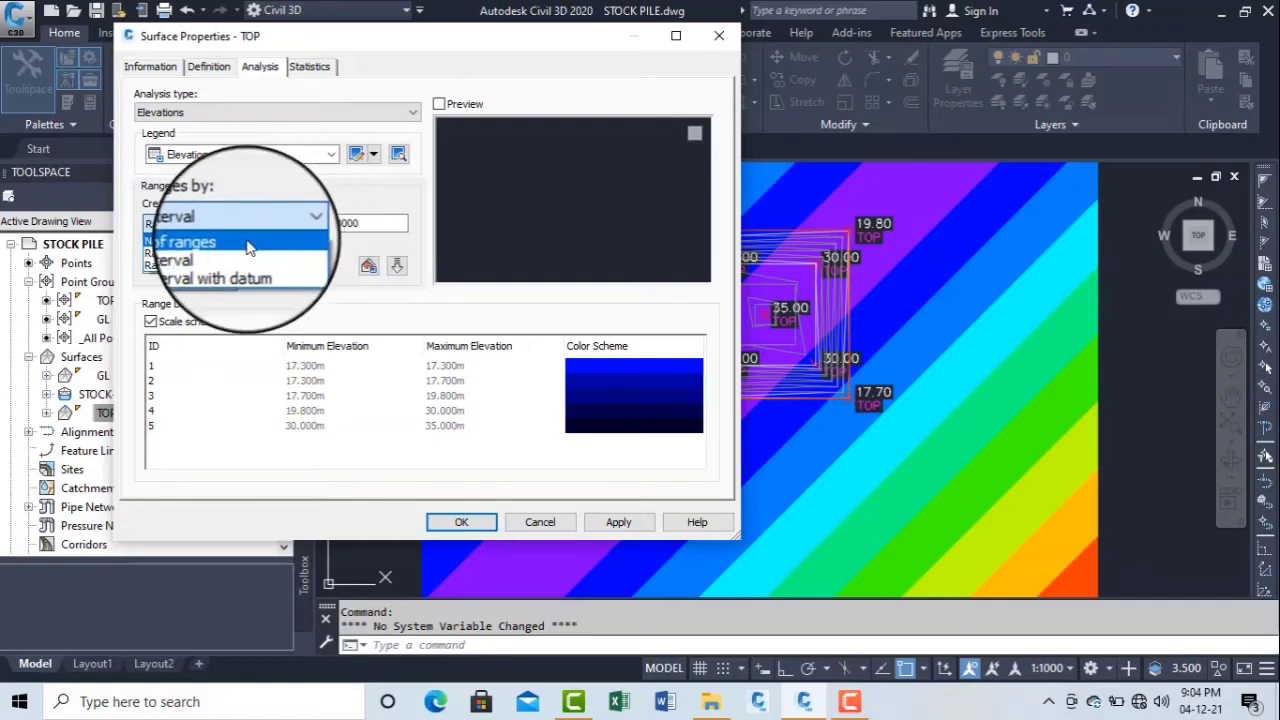
{"action": "left_click", "coordinate": [249, 245]}
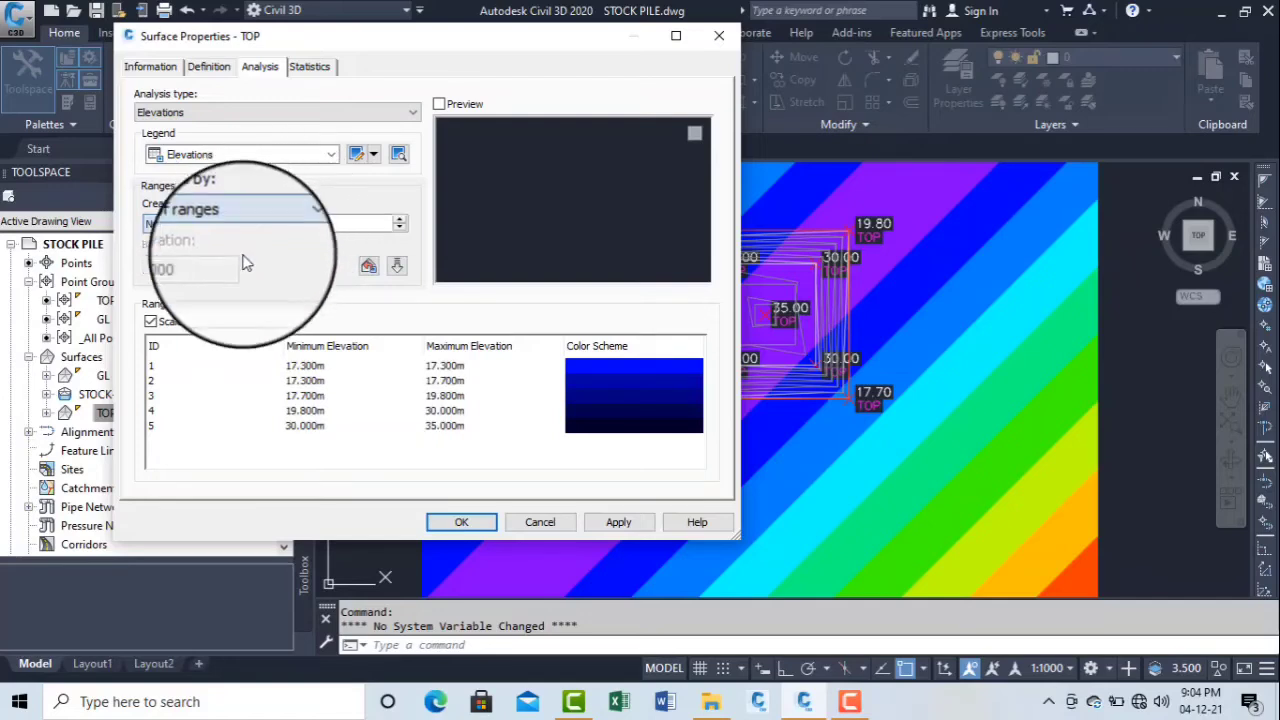
{"action": "double_click", "coordinate": [328, 226]}
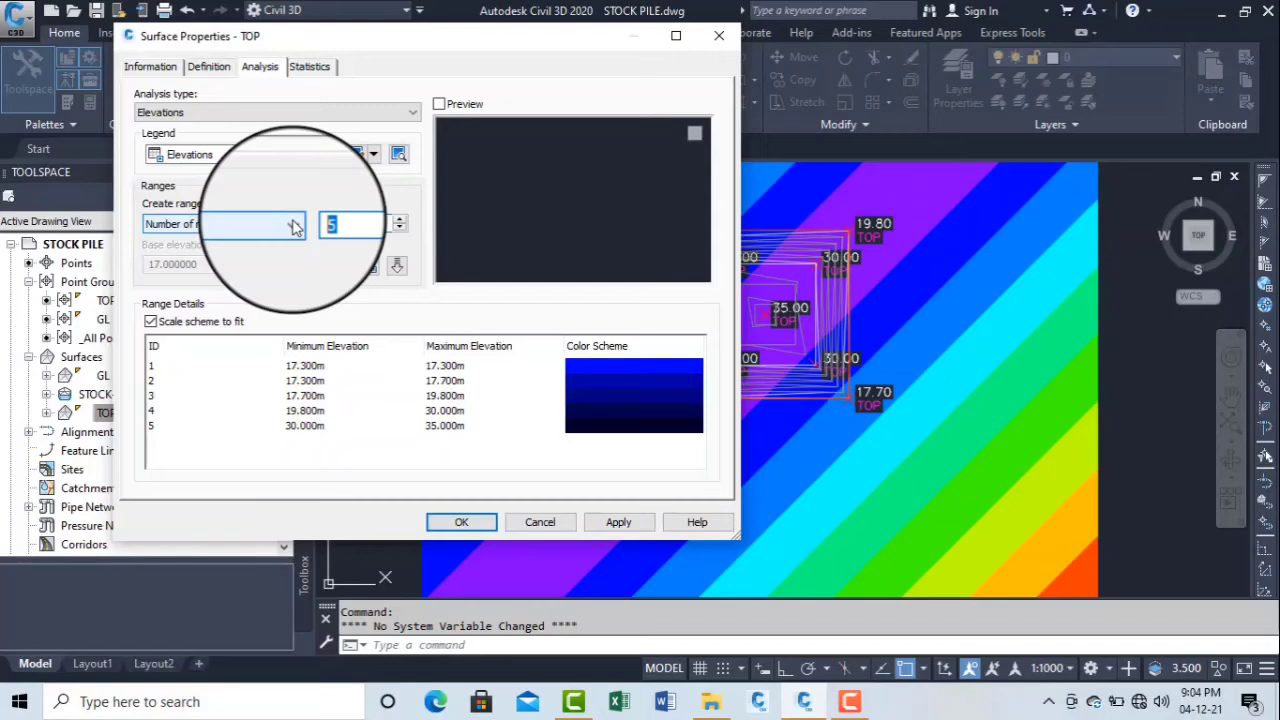
{"action": "left_click", "coordinate": [398, 268]}
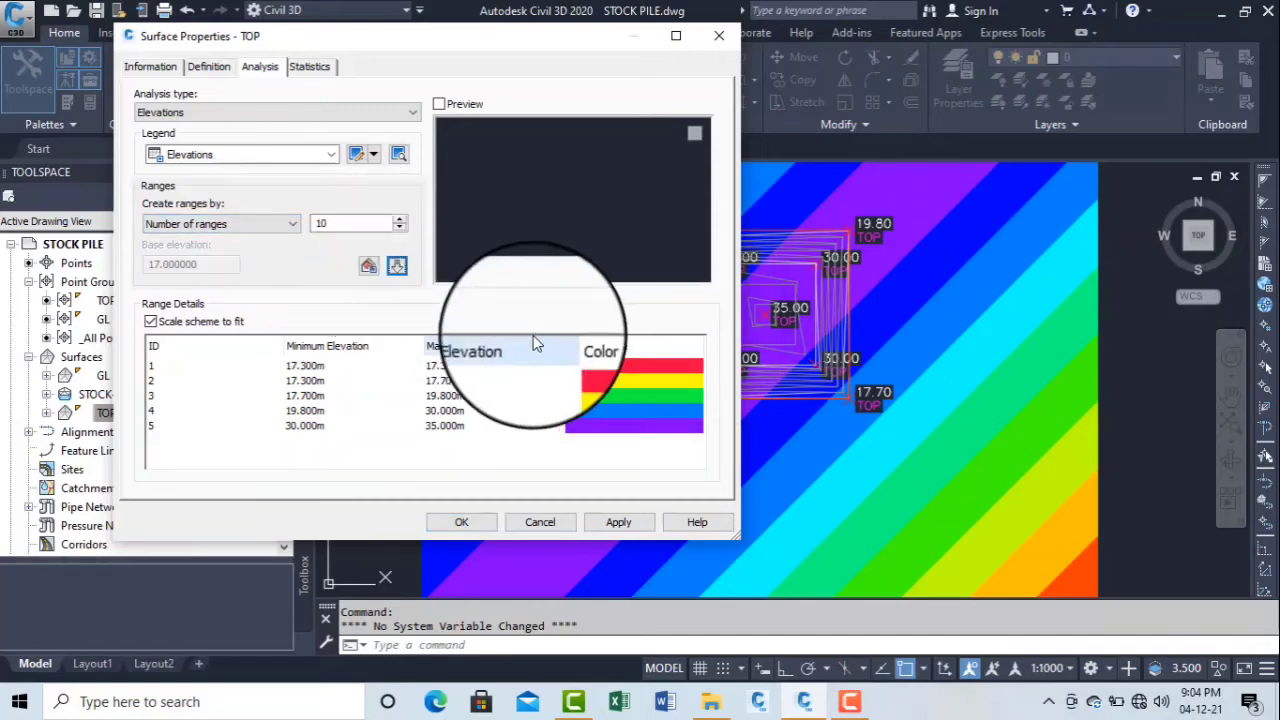
{"action": "left_click", "coordinate": [617, 521]}
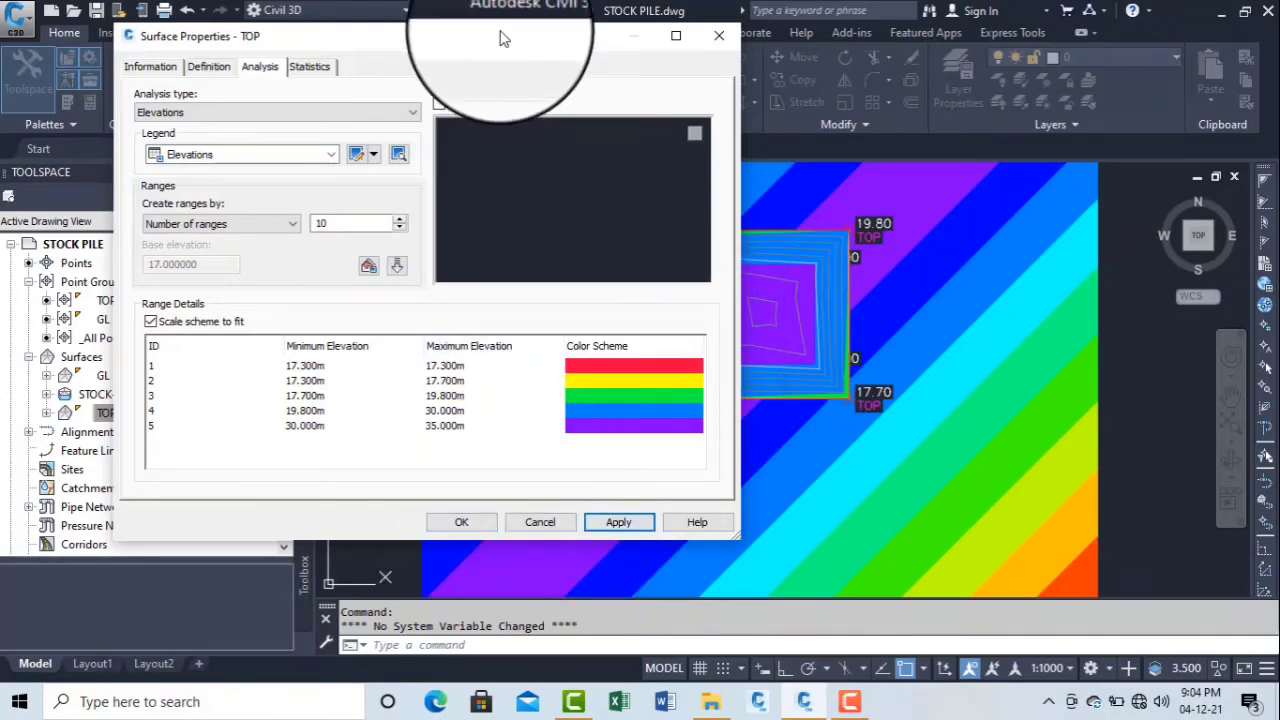
Step: Colour the TOP surface's fourth elevation range, 19.8 to 30 m, yellow and apply it
{"action": "left_click_drag", "start_coordinate": [500, 35], "coordinate": [421, 39]}
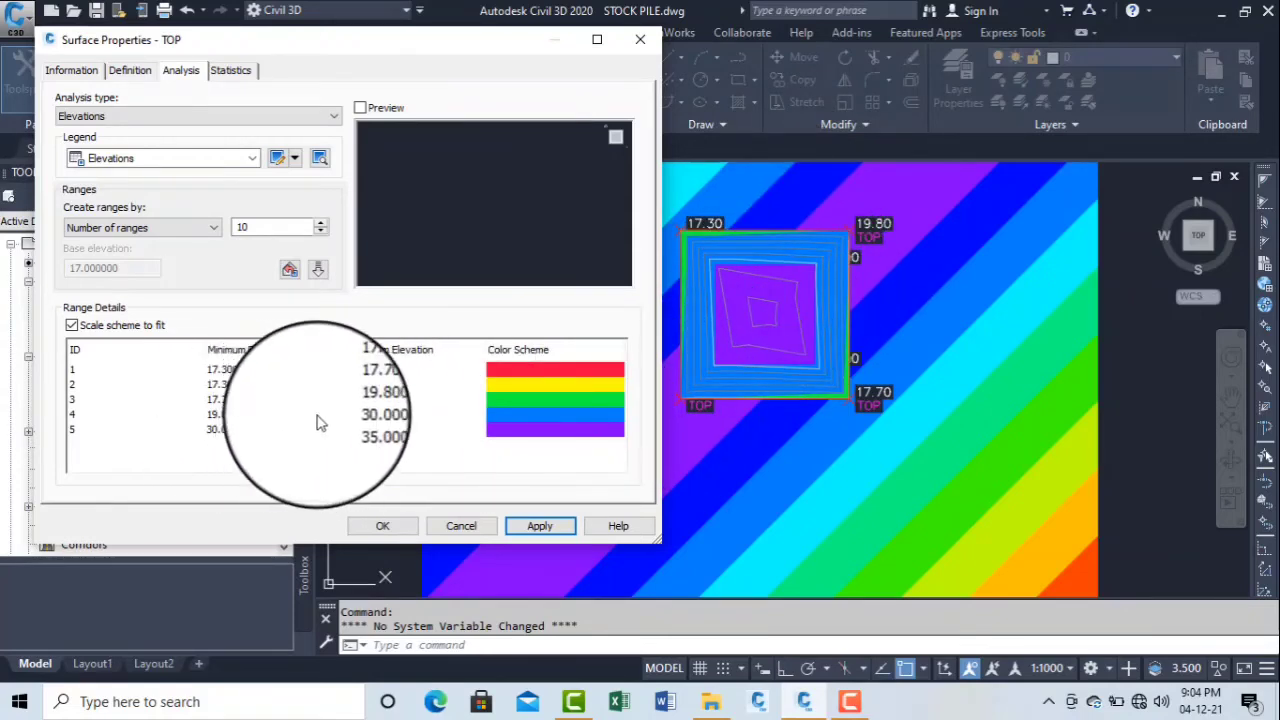
{"action": "right_click", "coordinate": [503, 416]}
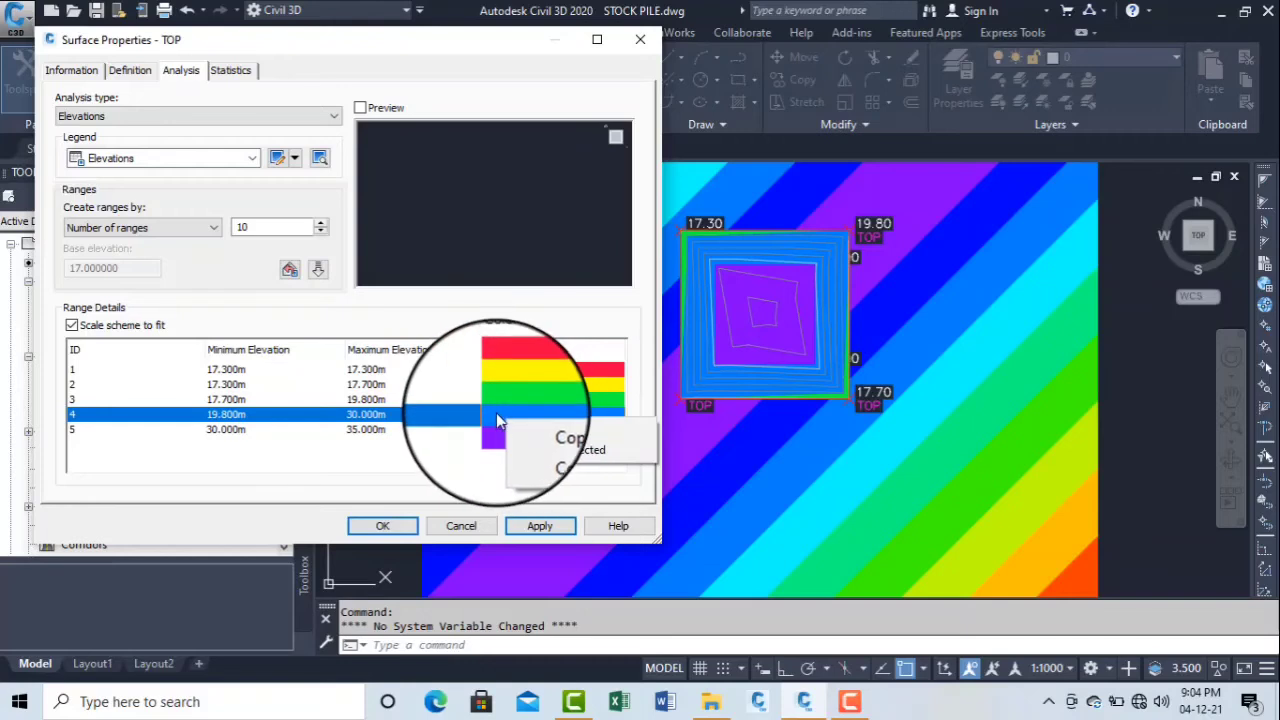
{"action": "left_click", "coordinate": [500, 420]}
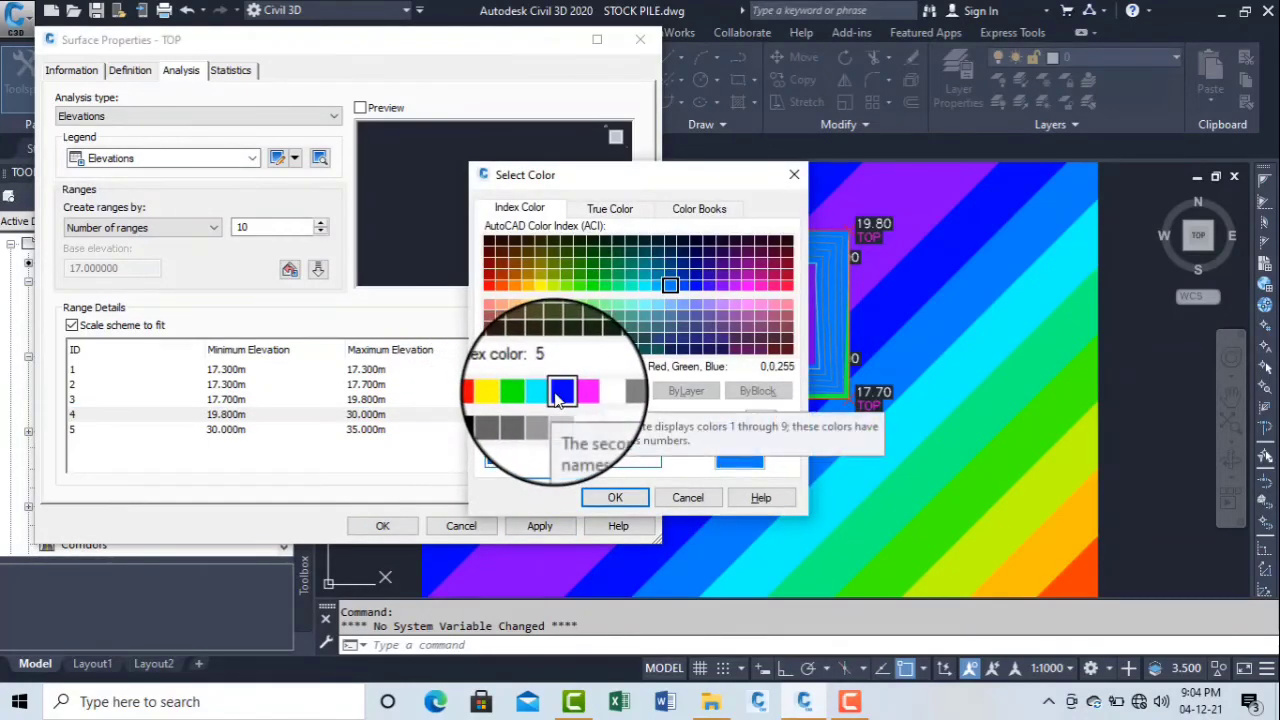
{"action": "left_click", "coordinate": [508, 391]}
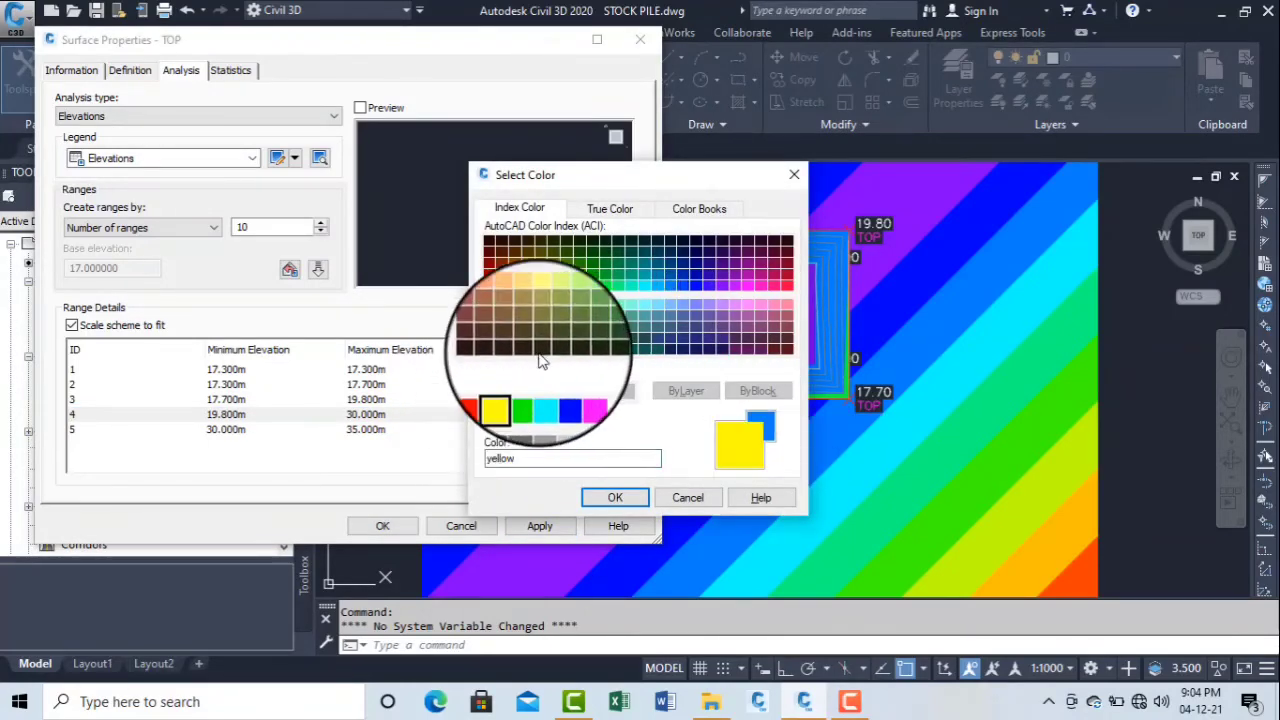
{"action": "left_click", "coordinate": [616, 497]}
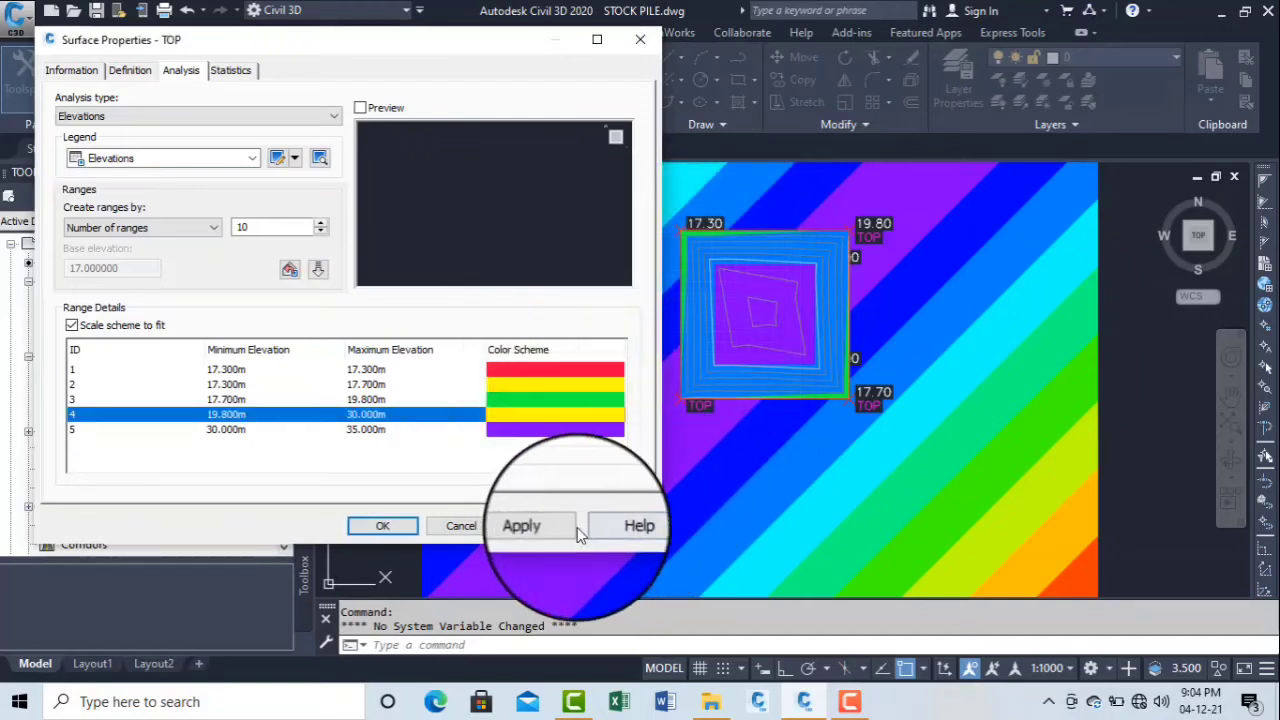
{"action": "left_click", "coordinate": [545, 528]}
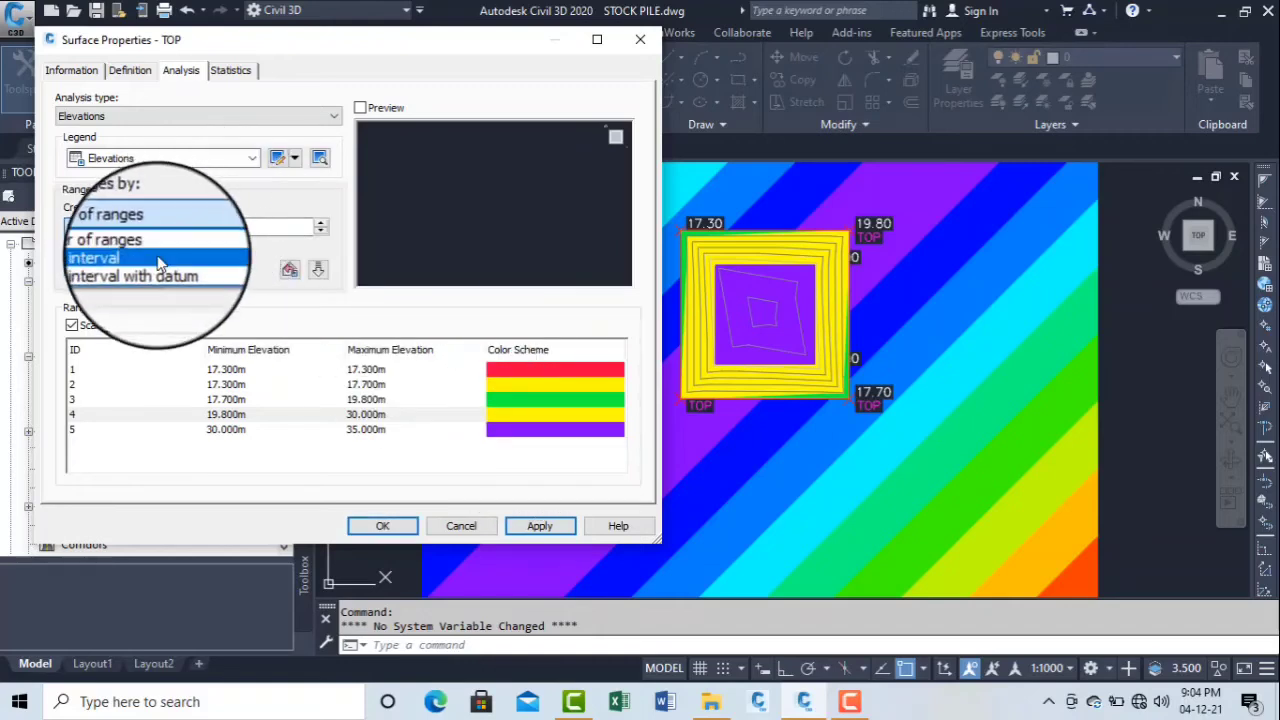
Step: Set the TOP surface's ranges to be created by Range interval with an interval of 1, and apply the setting
{"action": "left_click", "coordinate": [166, 272]}
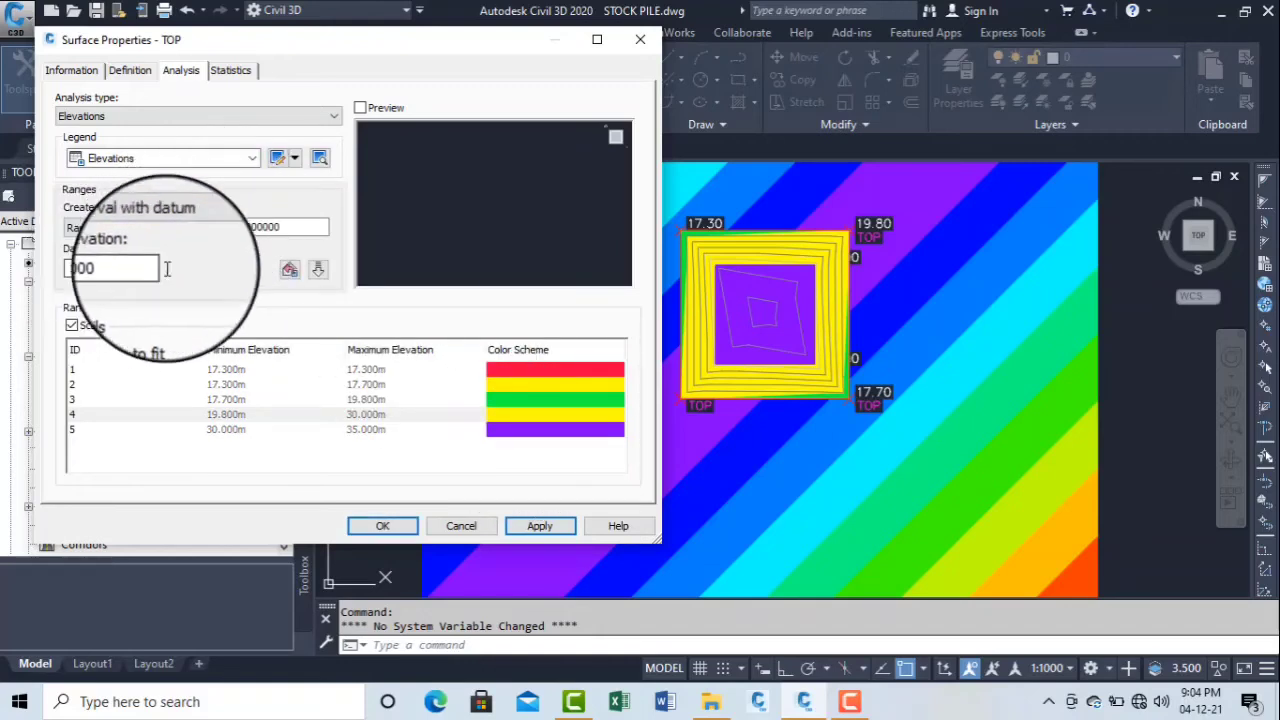
{"action": "left_click_drag", "start_coordinate": [289, 229], "coordinate": [185, 228]}
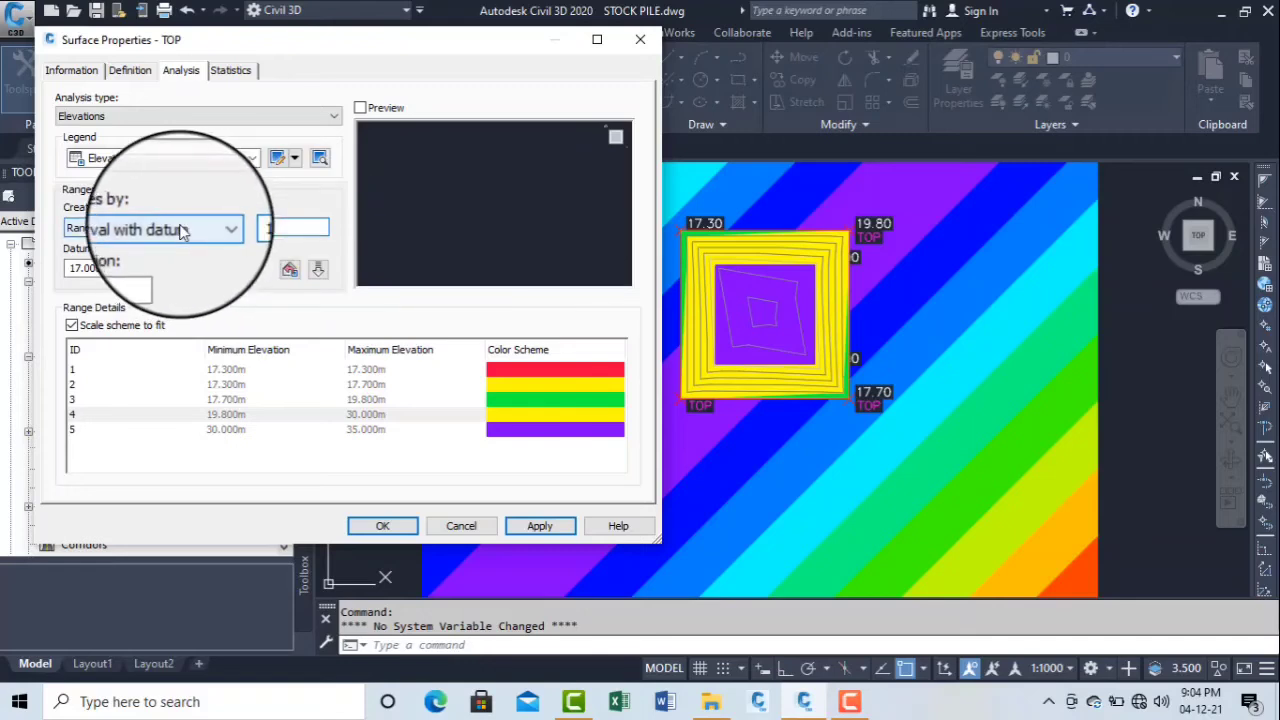
{"action": "type", "text": "1"}
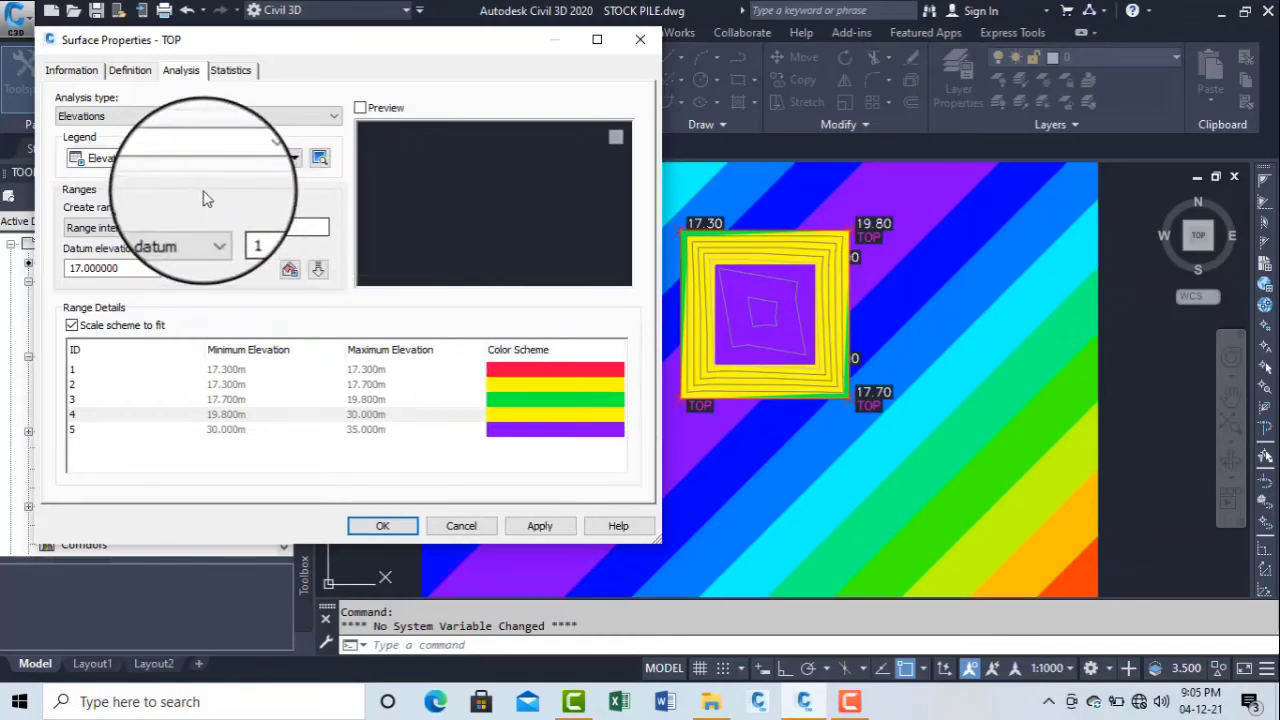
{"action": "left_click", "coordinate": [135, 229]}
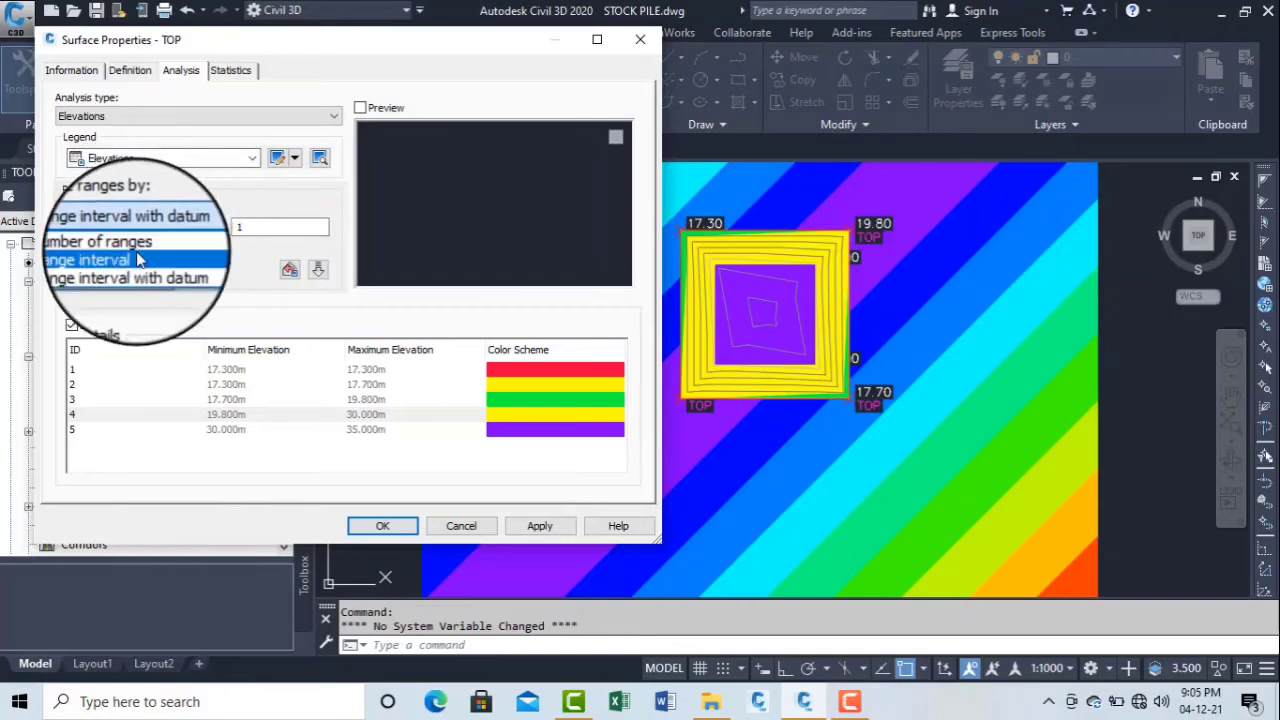
{"action": "left_click", "coordinate": [157, 260]}
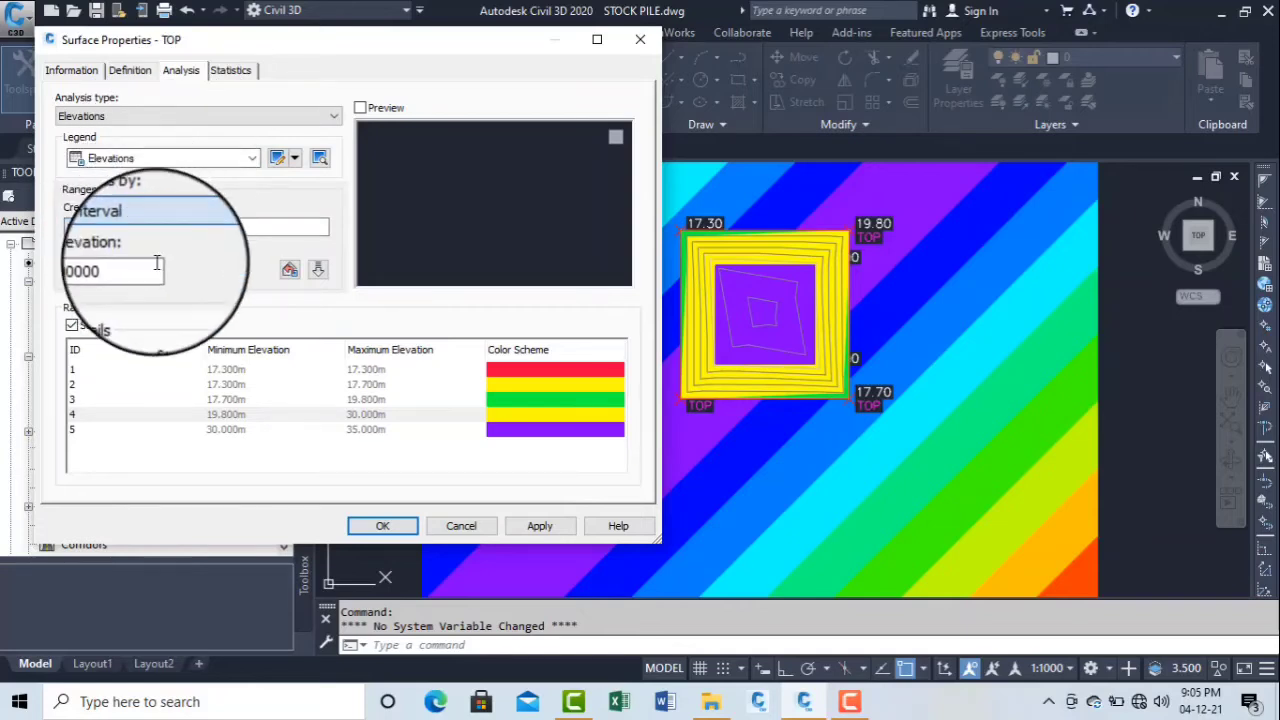
{"action": "left_click", "coordinate": [236, 226]}
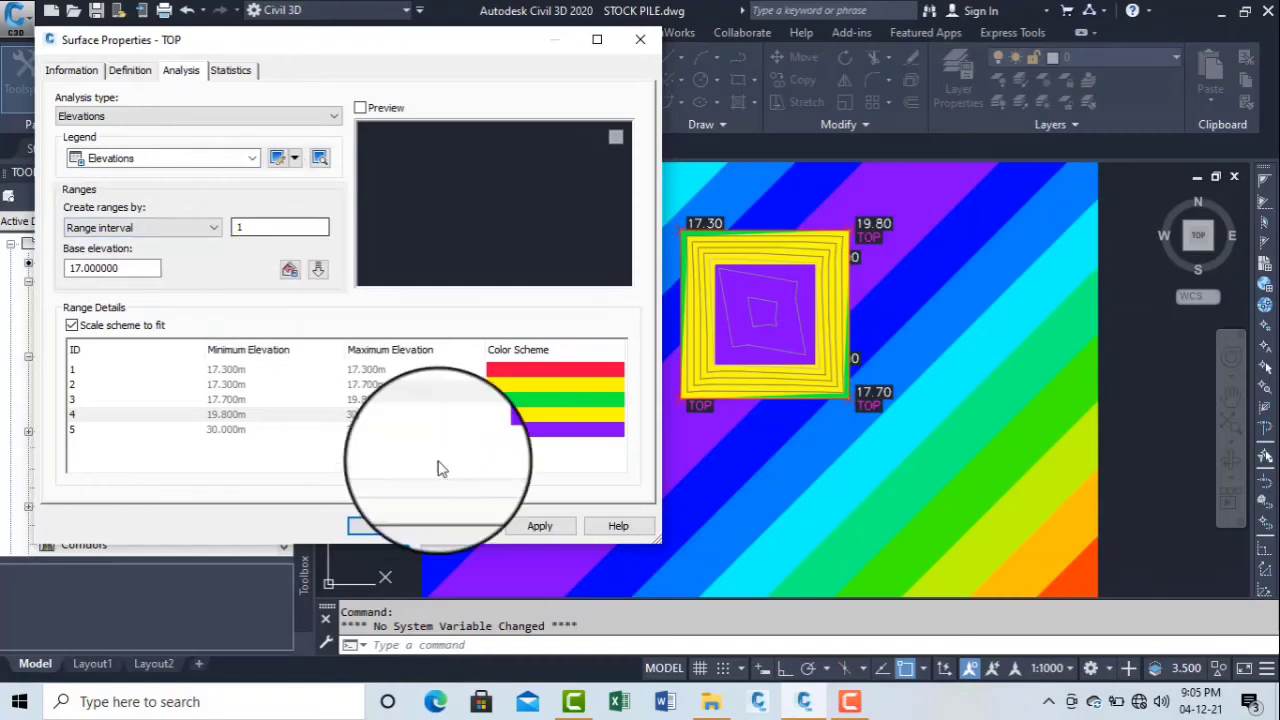
{"action": "left_click", "coordinate": [540, 526]}
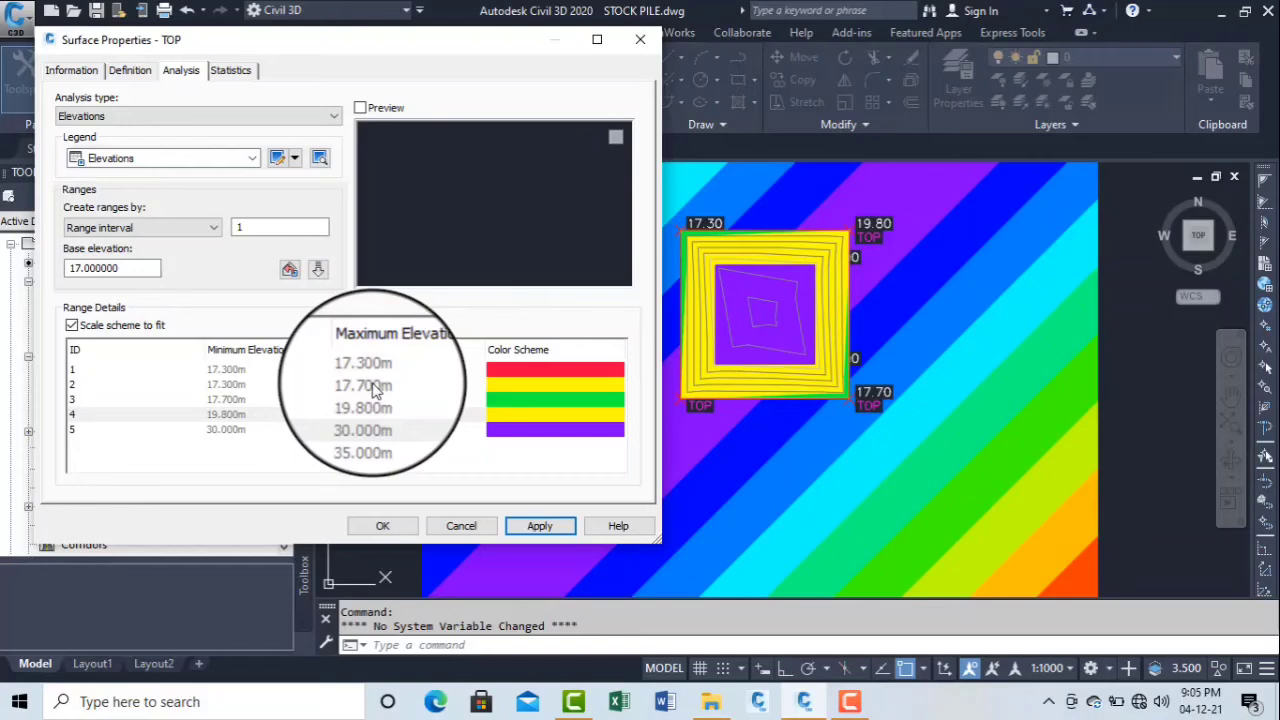
Step: Recolour the TOP surface's 19.8 to 30 m elevation range blue and apply it
{"action": "double_click", "coordinate": [510, 420]}
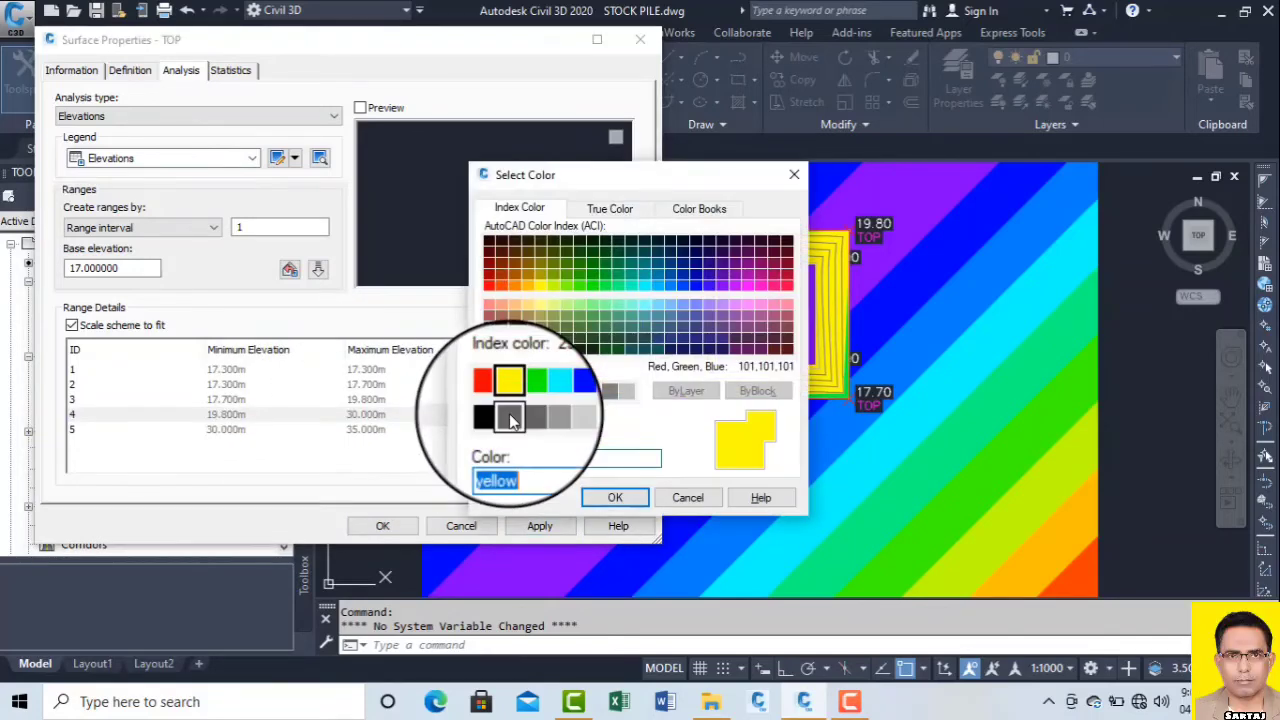
{"action": "left_click", "coordinate": [560, 390]}
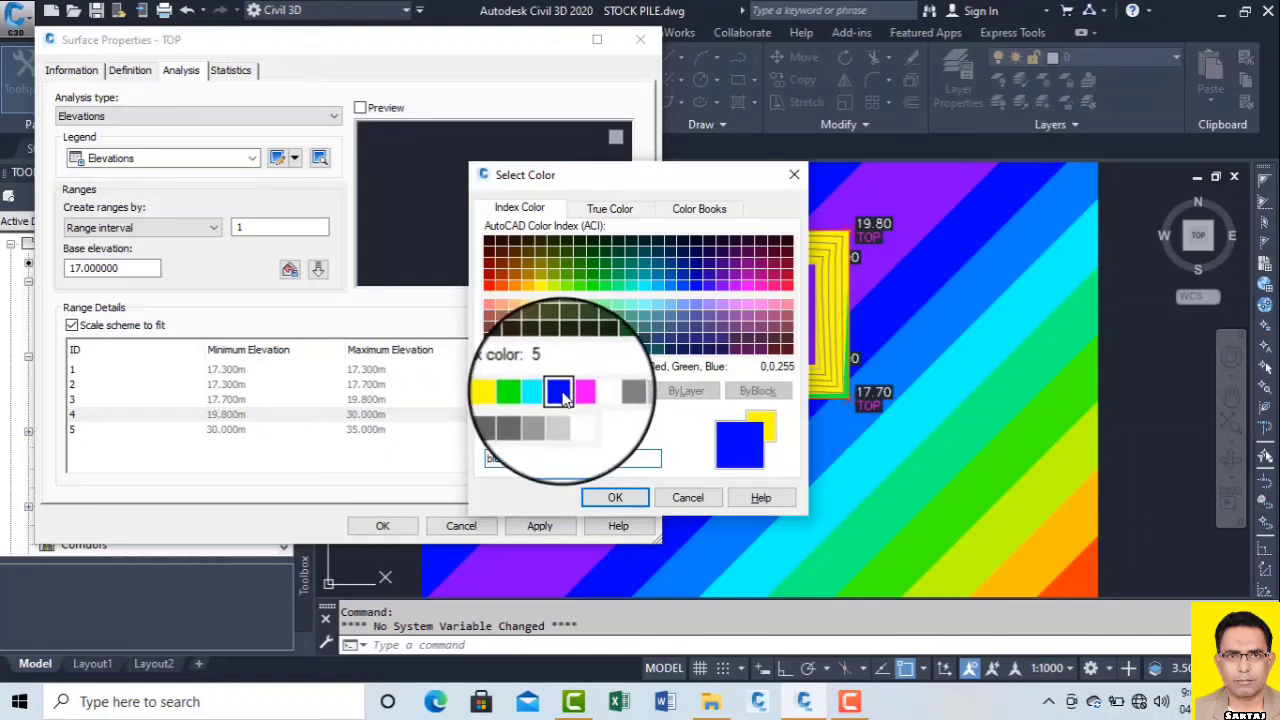
{"action": "left_click", "coordinate": [613, 497]}
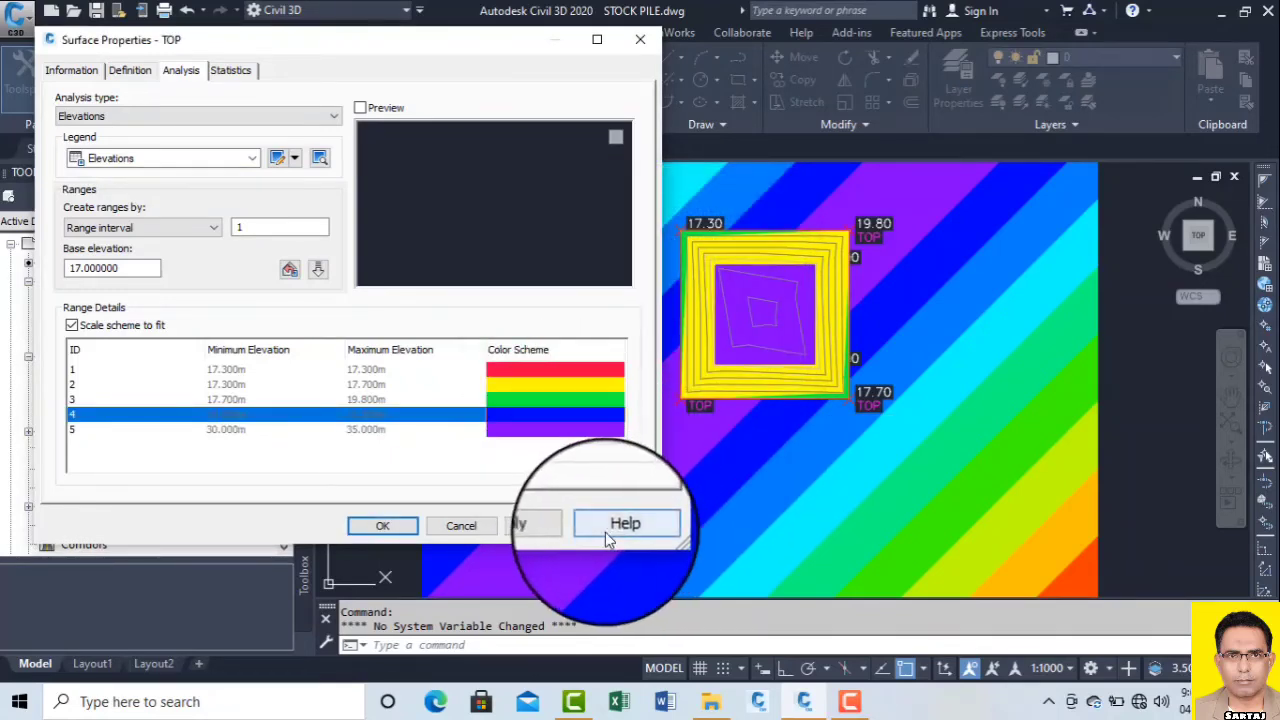
{"action": "left_click", "coordinate": [553, 529]}
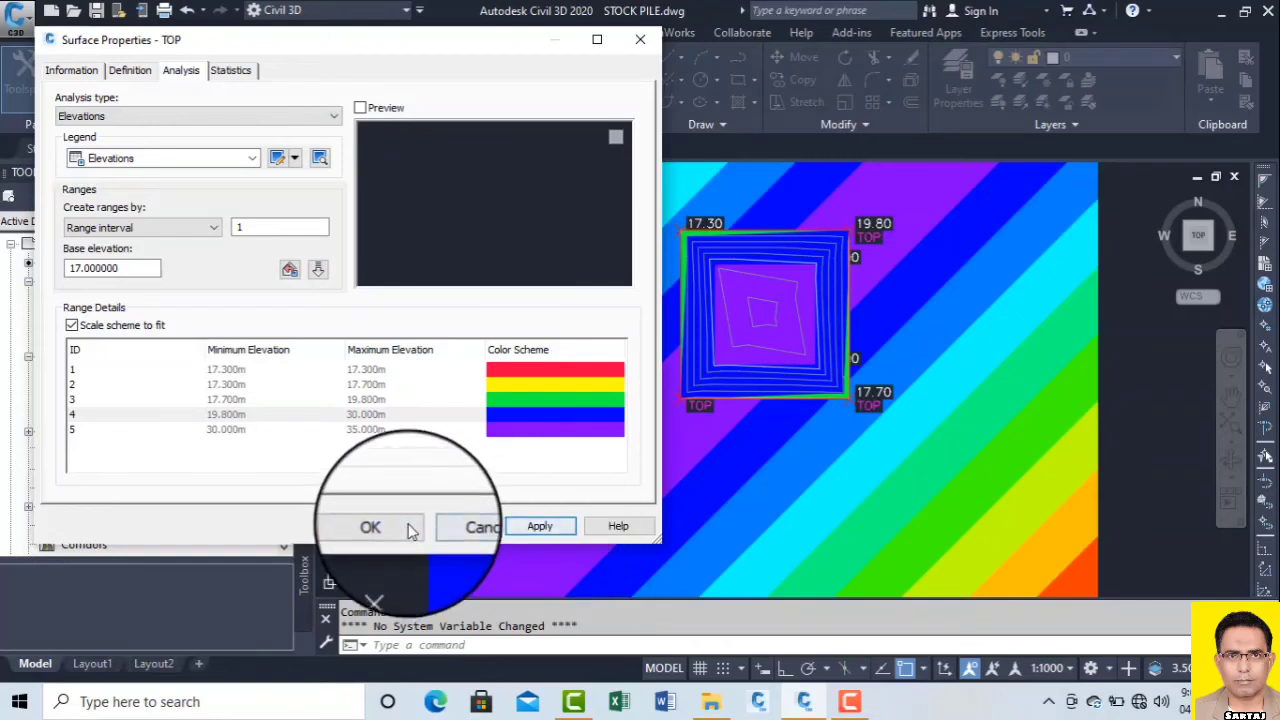
Step: Change the TOP surface's 19.8 to 30 m elevation range to red, apply it, and close the surface properties
{"action": "double_click", "coordinate": [510, 411]}
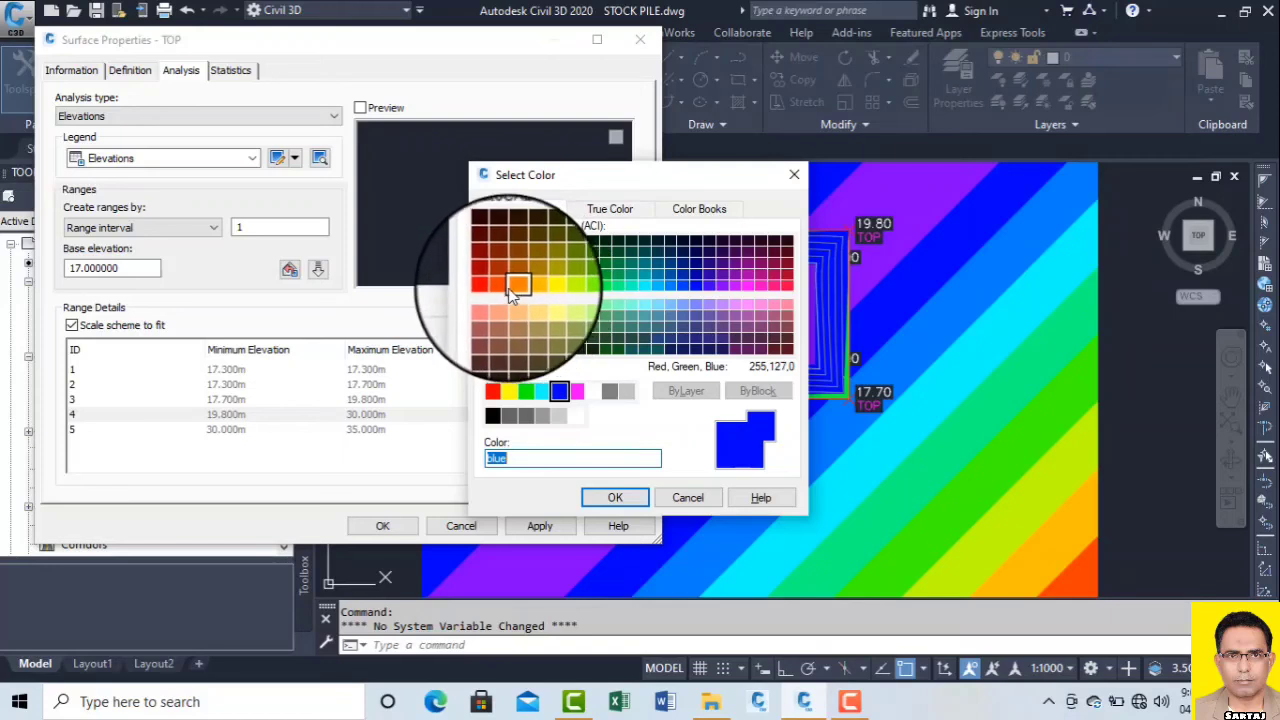
{"action": "left_click", "coordinate": [492, 391]}
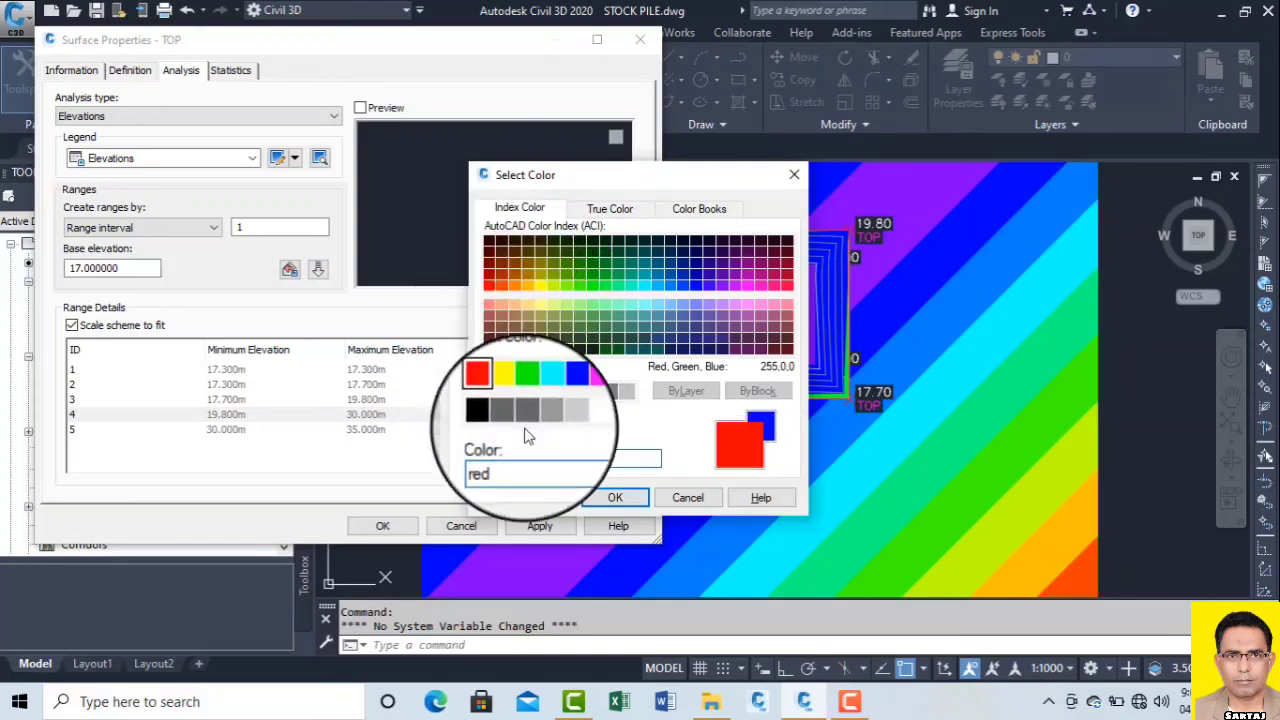
{"action": "left_click", "coordinate": [615, 497]}
{"action": "left_click", "coordinate": [540, 525]}
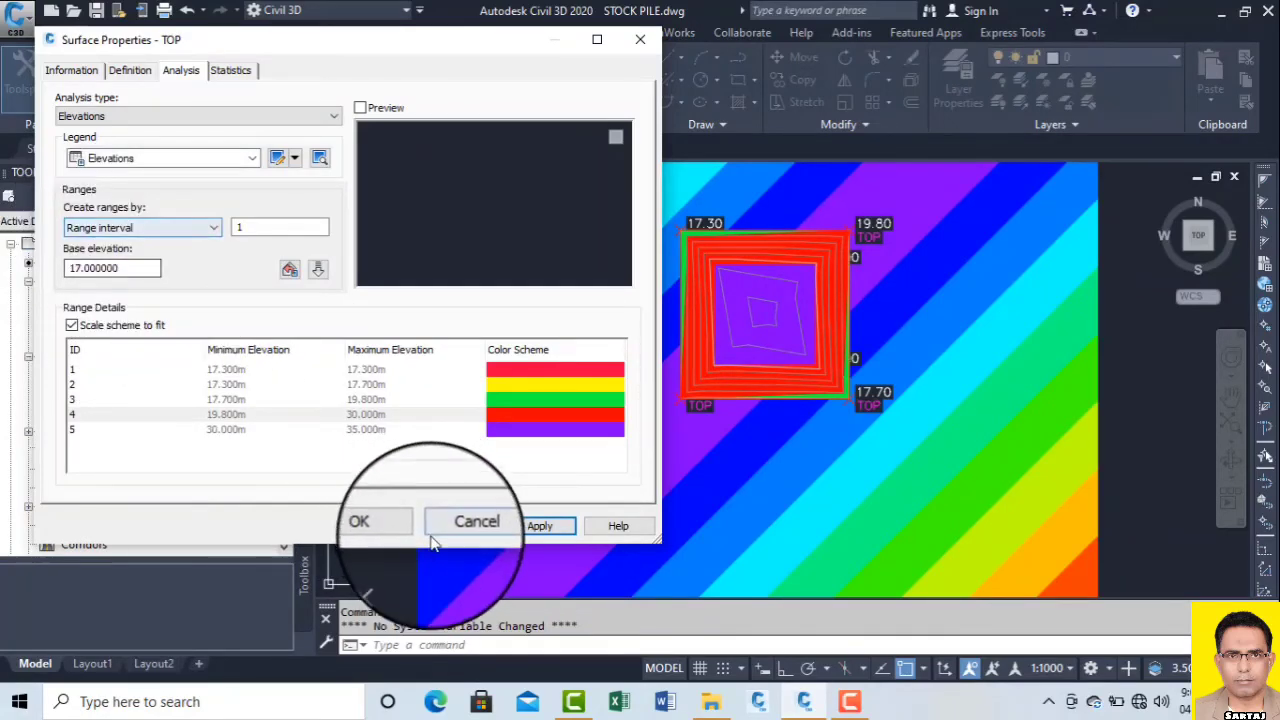
{"action": "left_click", "coordinate": [400, 524]}
Step: Examine the banded TOP stockpile against the surrounding GL surface bands in plan view
{"action": "scroll", "coordinate": [525, 362], "scroll_direction": "down", "scroll_amount": 5}
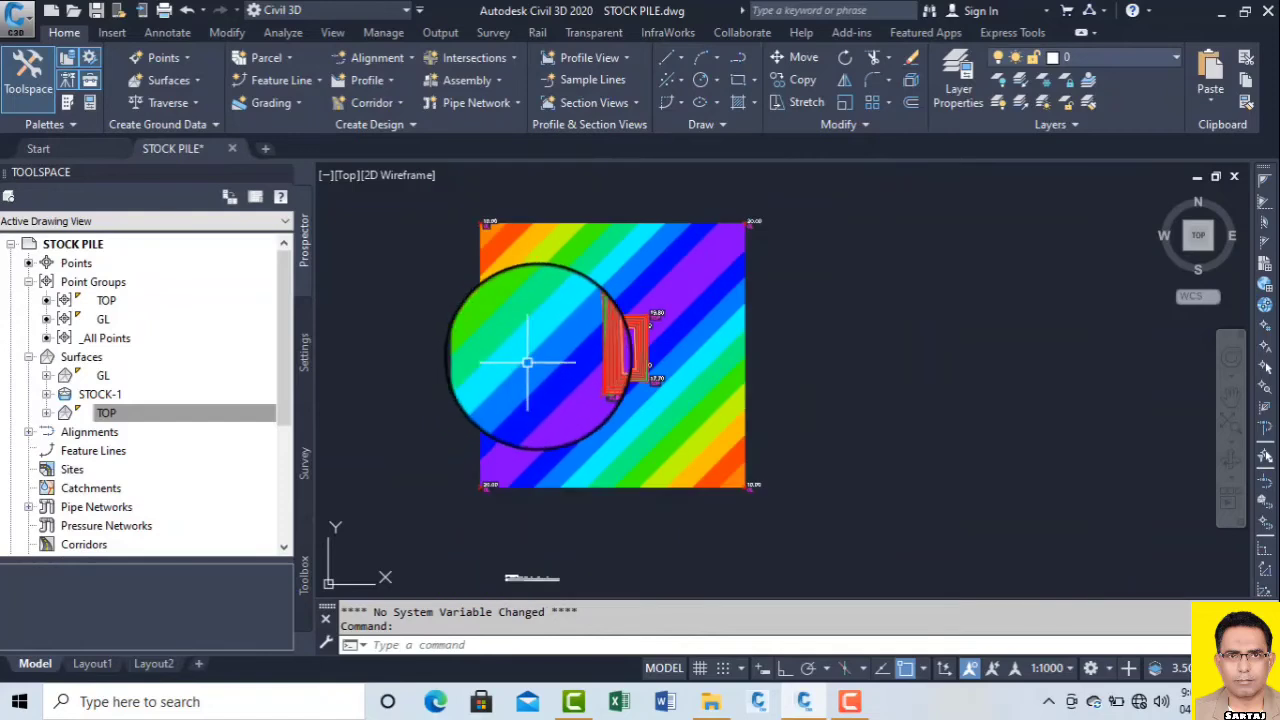
{"action": "scroll", "coordinate": [527, 362], "scroll_direction": "up", "scroll_amount": 3}
{"action": "scroll", "coordinate": [686, 314], "scroll_direction": "down", "scroll_amount": 3}
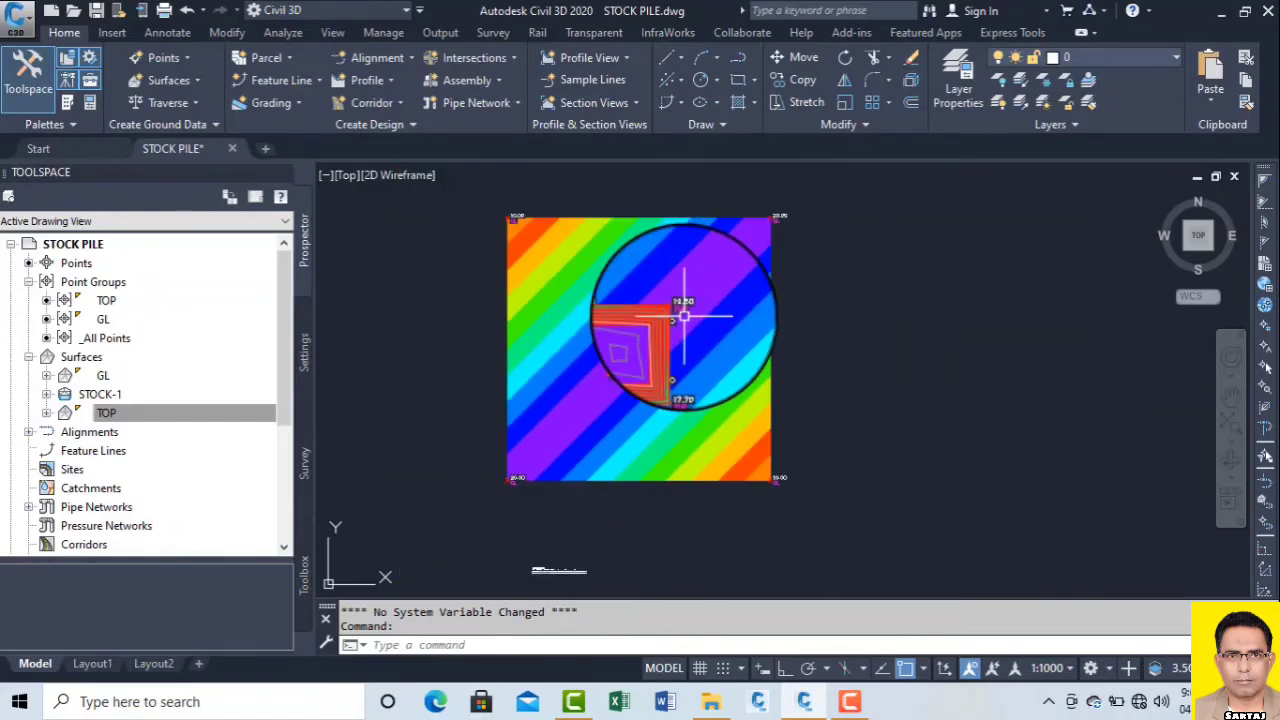
{"action": "scroll", "coordinate": [670, 318], "scroll_direction": "up", "scroll_amount": 3}
{"action": "scroll", "coordinate": [680, 310], "scroll_direction": "down", "scroll_amount": 3}
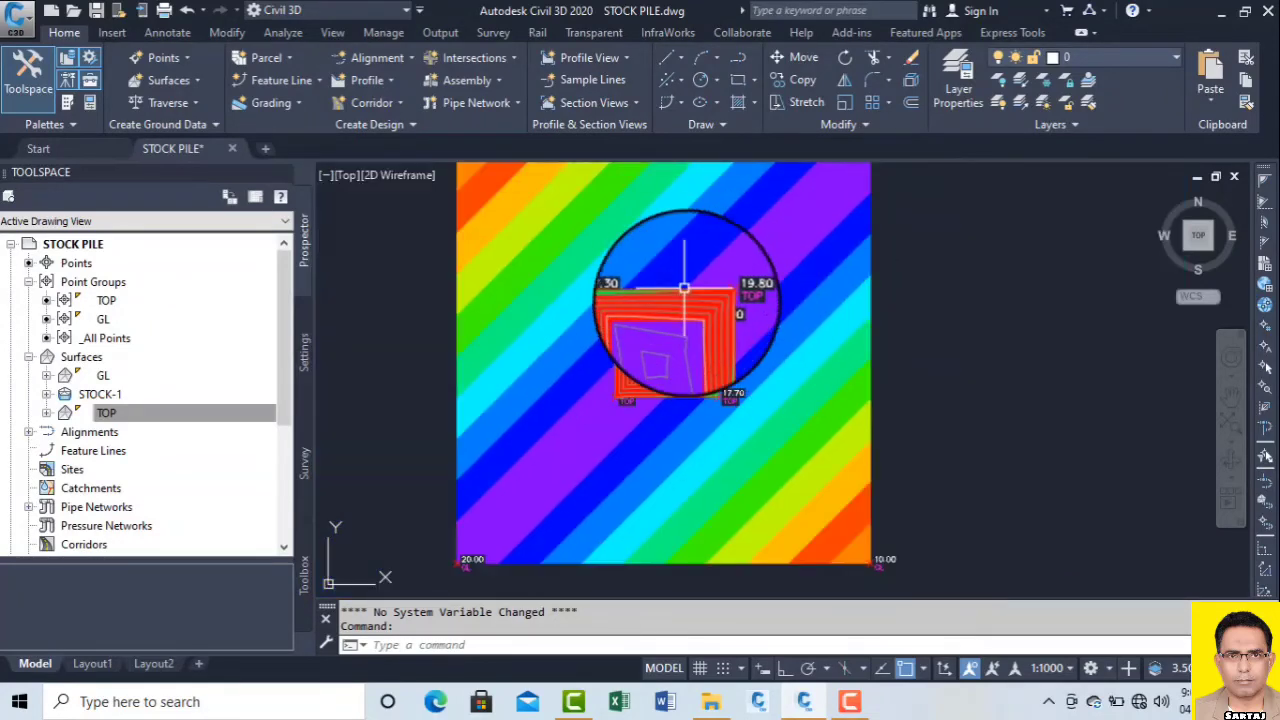
Step: Set the STOCK-1 surface's style to Cut and Fill Banding 0.5m Interval (2D) in its surface properties
{"action": "scroll", "coordinate": [684, 288], "scroll_direction": "up", "scroll_amount": 2}
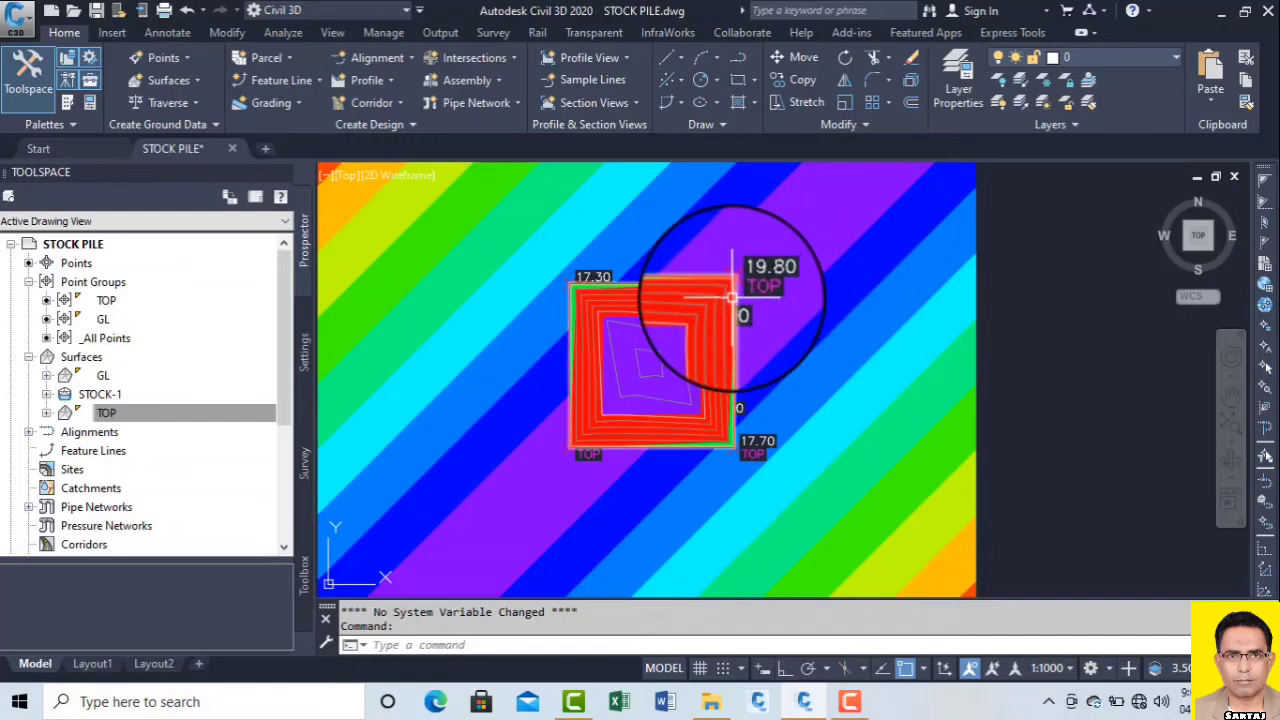
{"action": "left_click", "coordinate": [127, 396]}
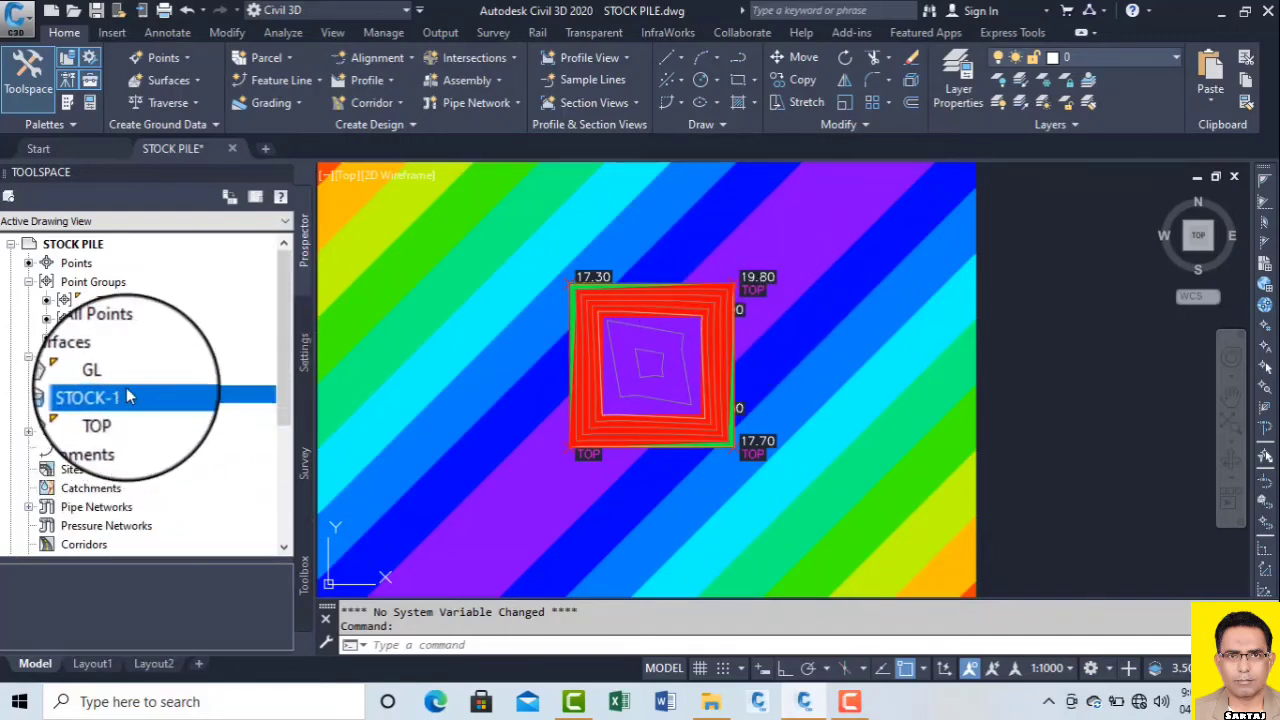
{"action": "right_click", "coordinate": [127, 396]}
{"action": "left_click", "coordinate": [255, 287]}
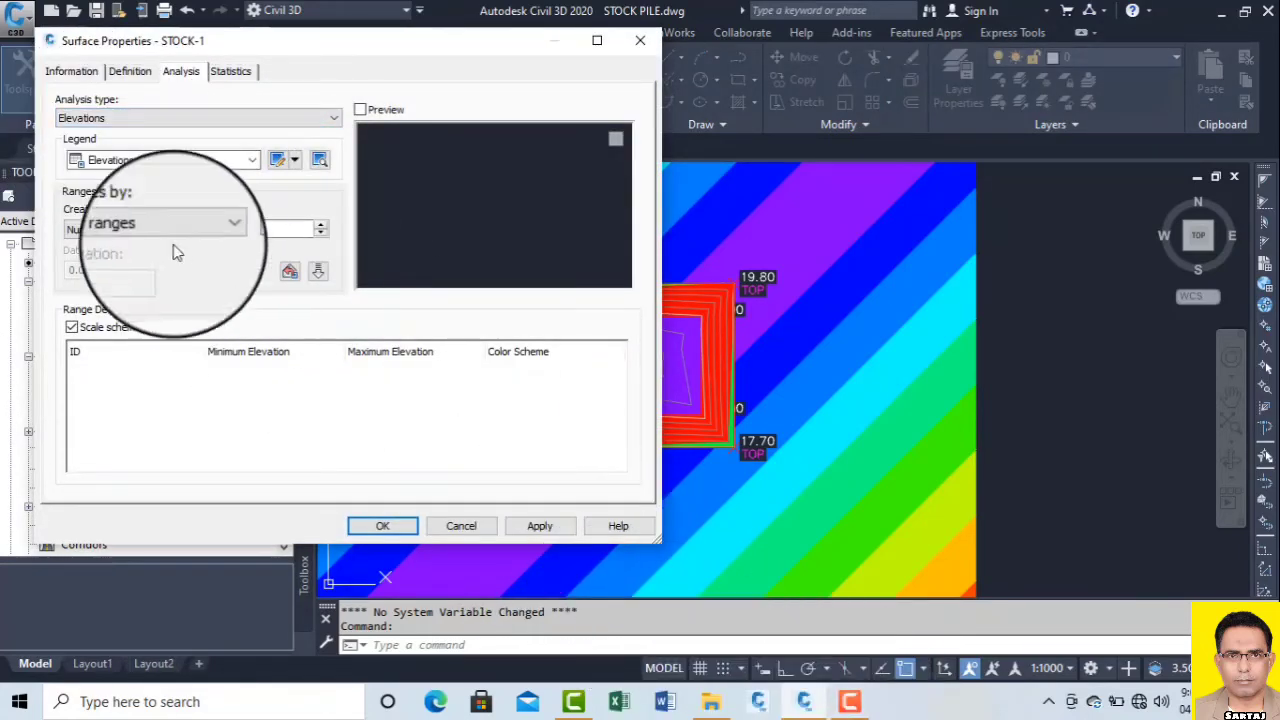
{"action": "left_click", "coordinate": [78, 78]}
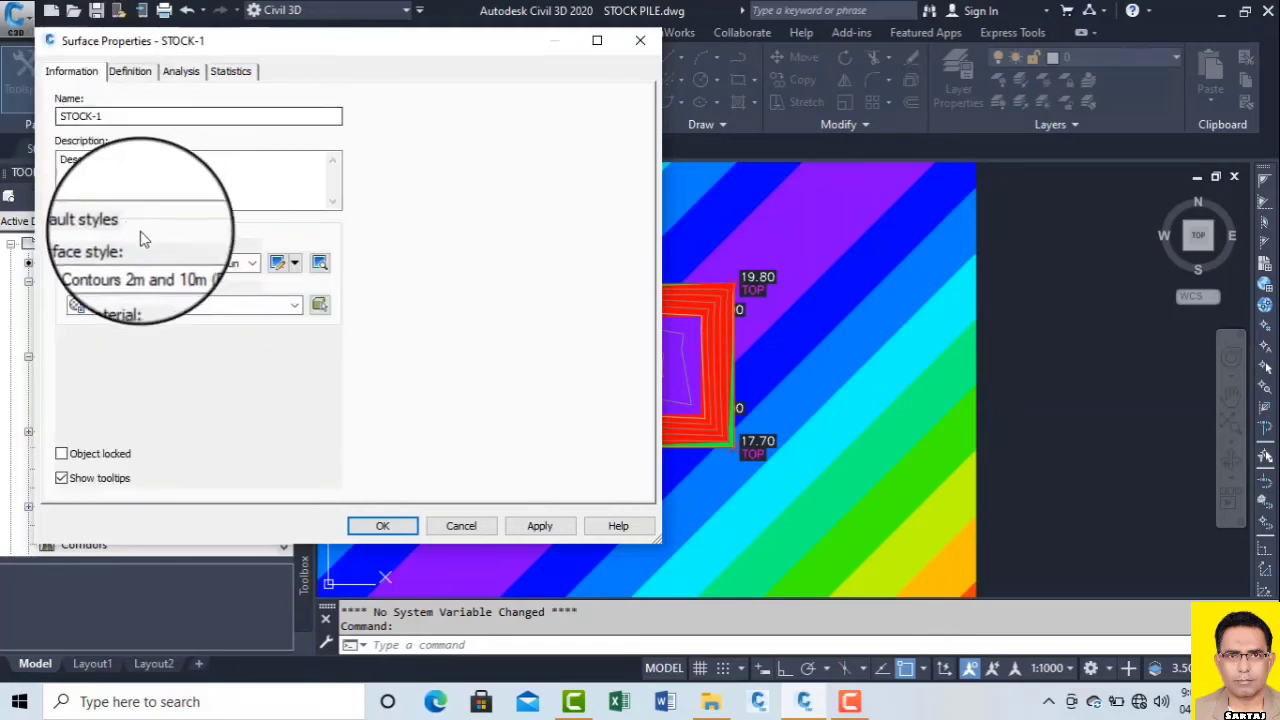
{"action": "left_click", "coordinate": [847, 703]}
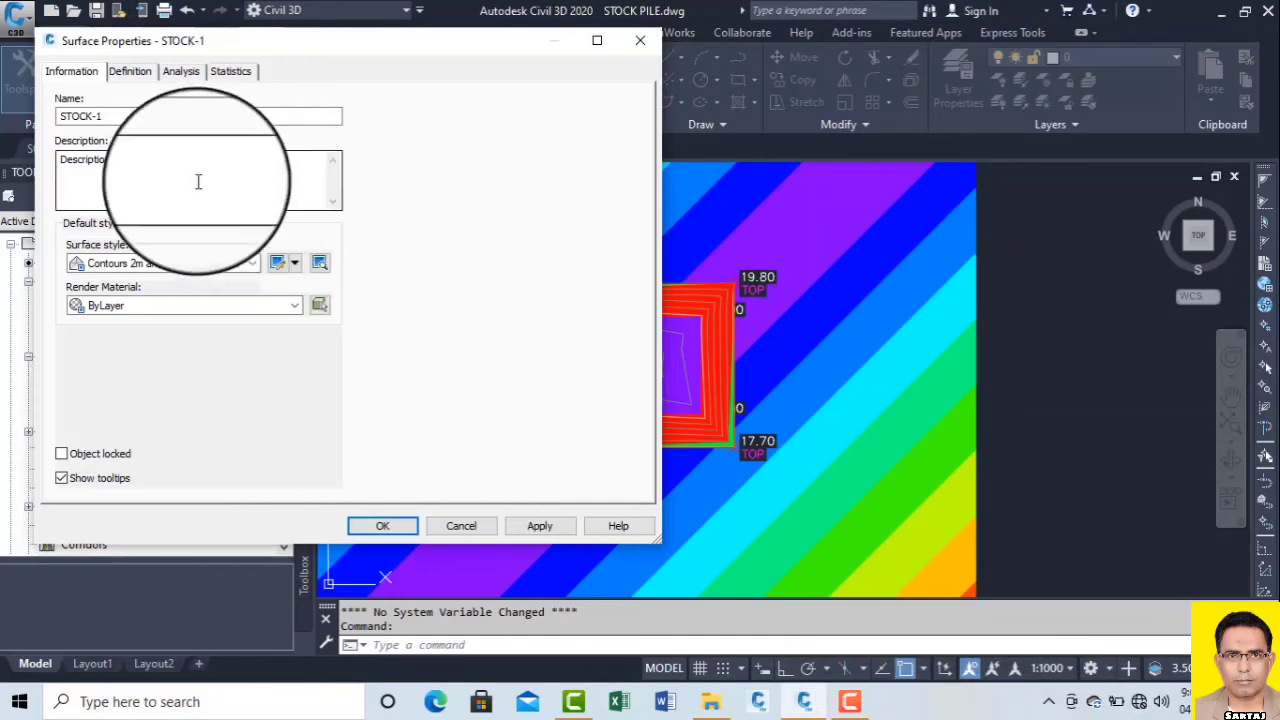
{"action": "left_click", "coordinate": [253, 263]}
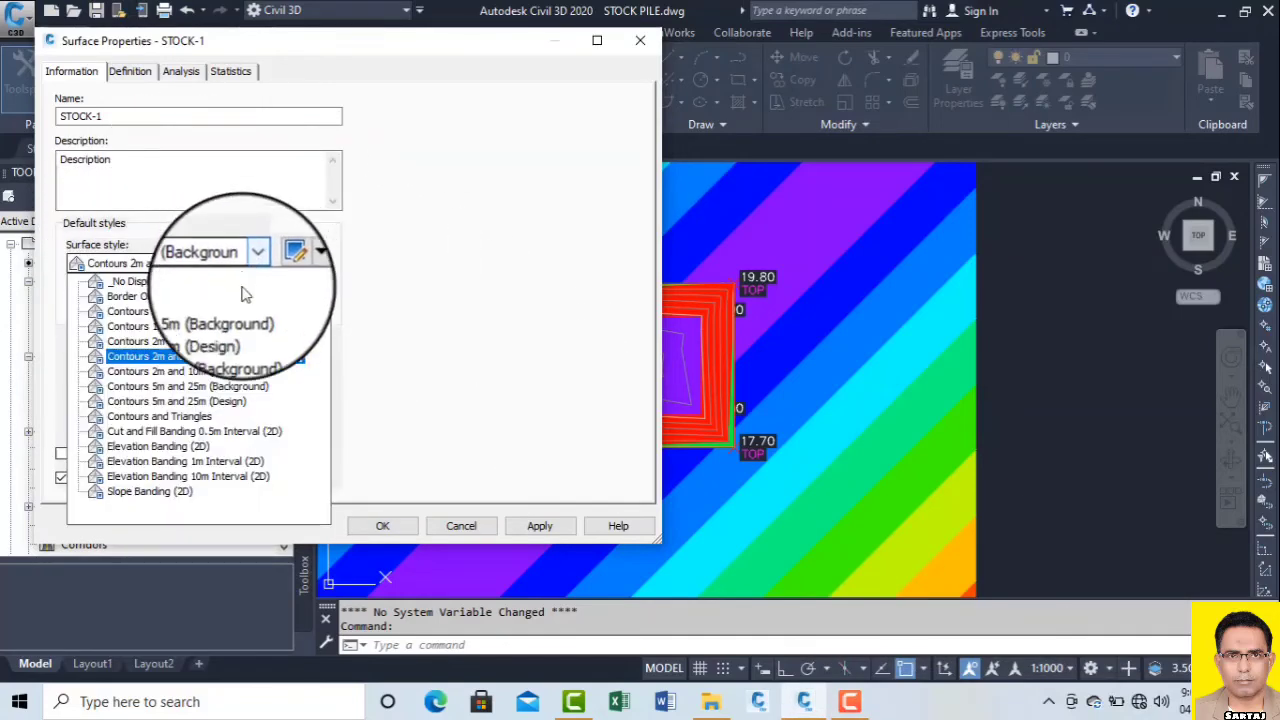
{"action": "left_click", "coordinate": [210, 437]}
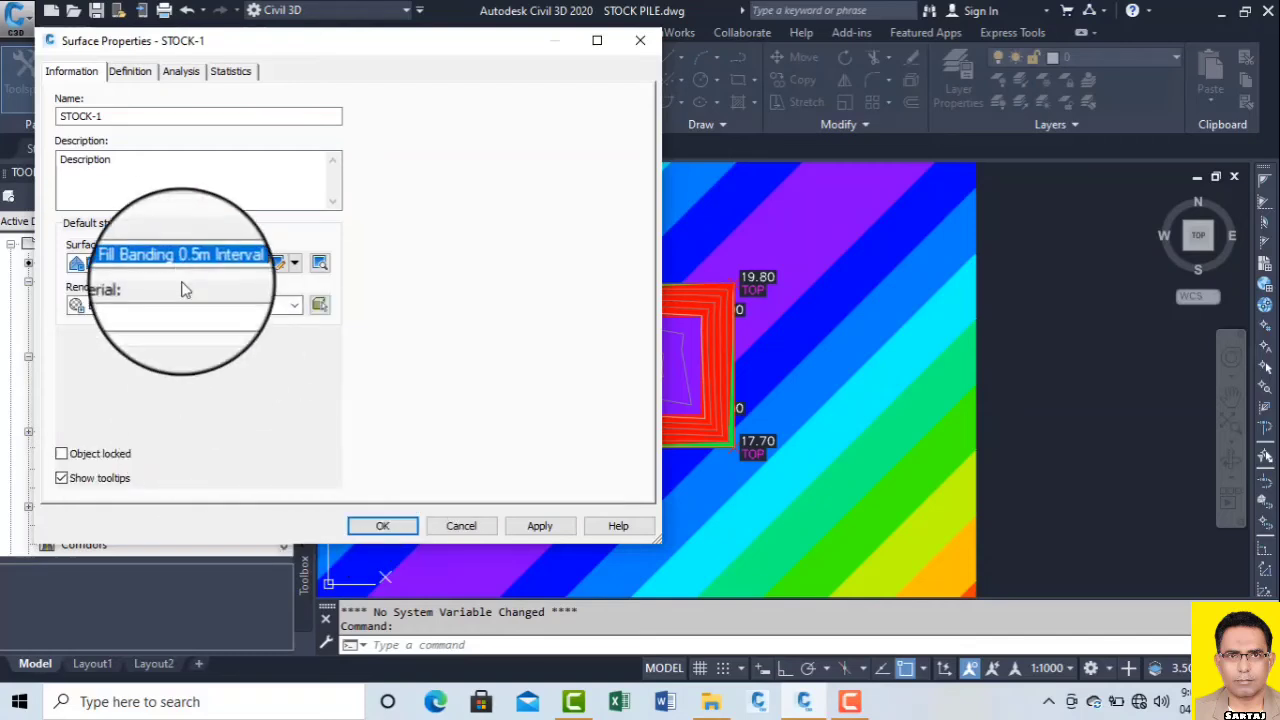
Step: Run STOCK-1's elevation analysis with ranges created by Range interval, using an interval of 1
{"action": "left_click", "coordinate": [184, 72]}
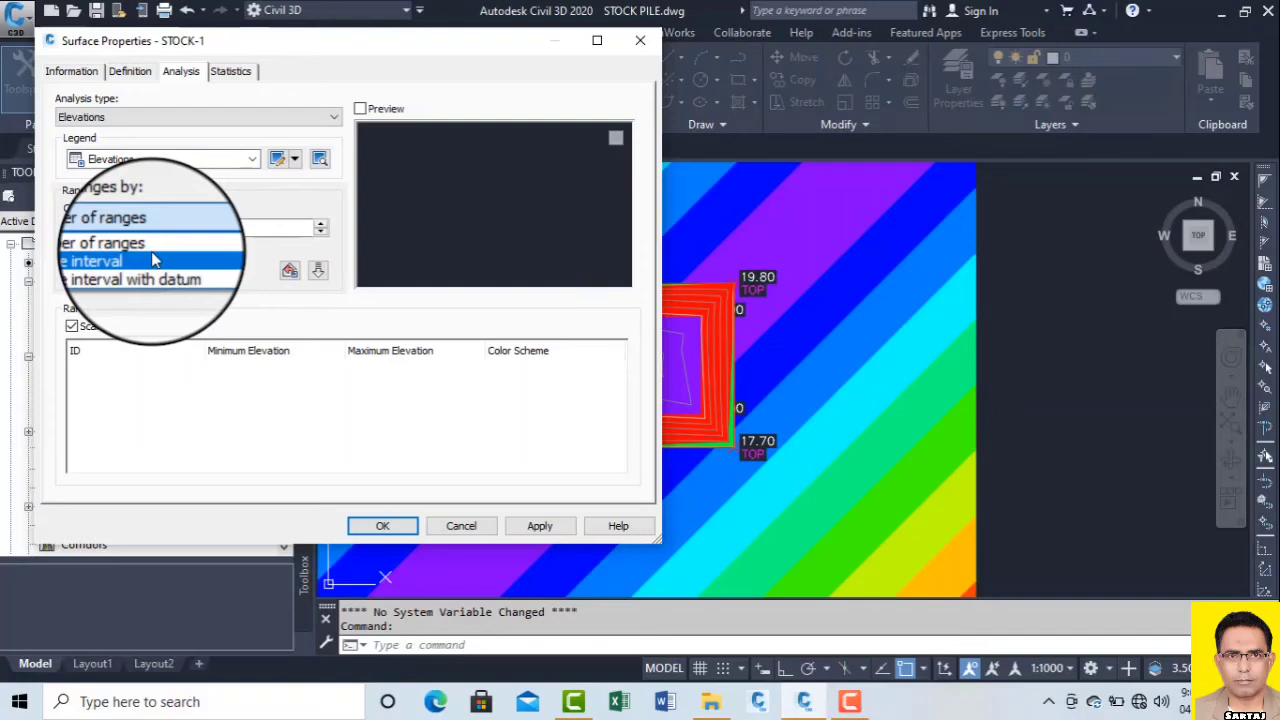
{"action": "left_click", "coordinate": [155, 260]}
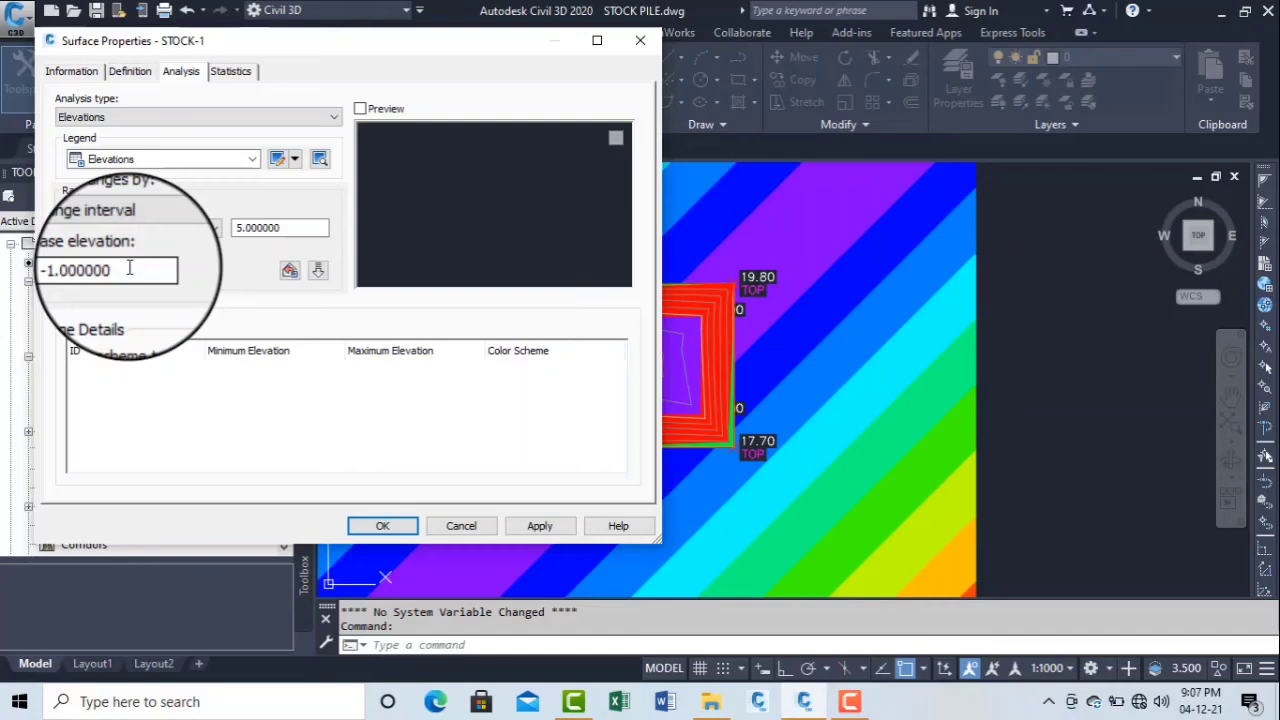
{"action": "double_click", "coordinate": [282, 229]}
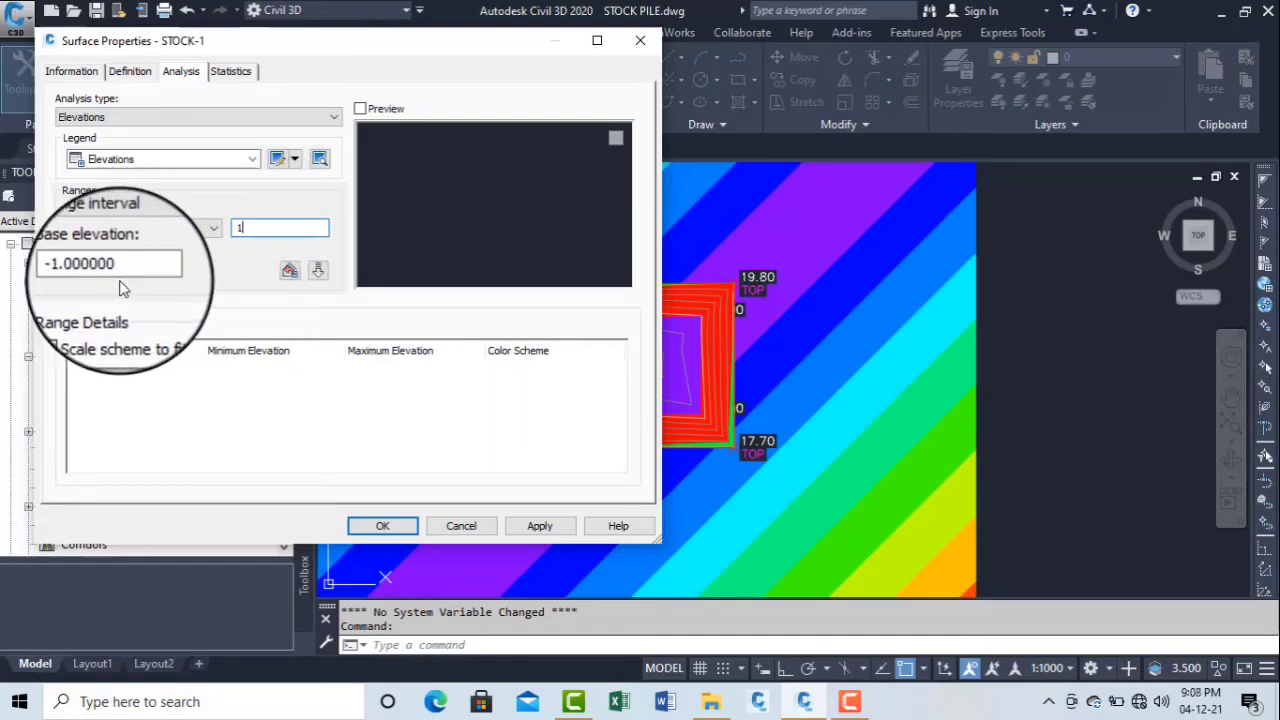
{"action": "left_click", "coordinate": [318, 270]}
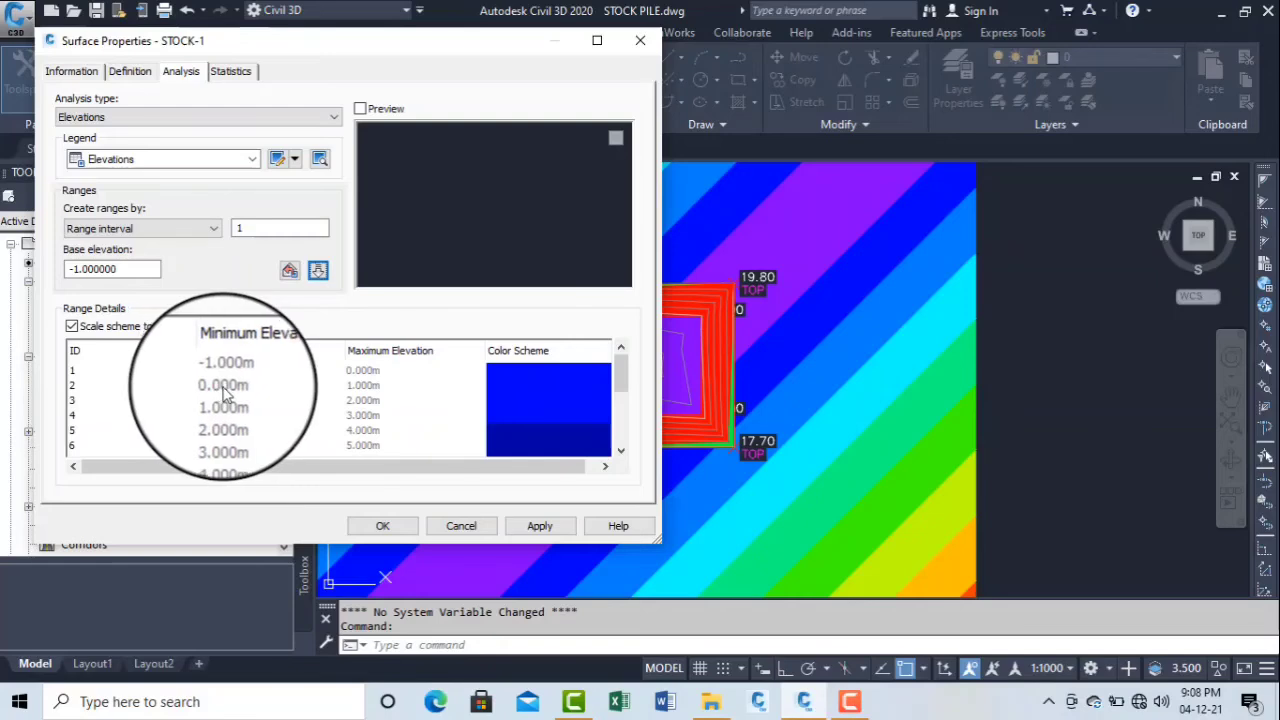
Step: Recolour STOCK-1's -1 to 0 m elevation range yellow and its 0 to 1 m range red
{"action": "left_click", "coordinate": [506, 375]}
{"action": "left_click", "coordinate": [506, 375]}
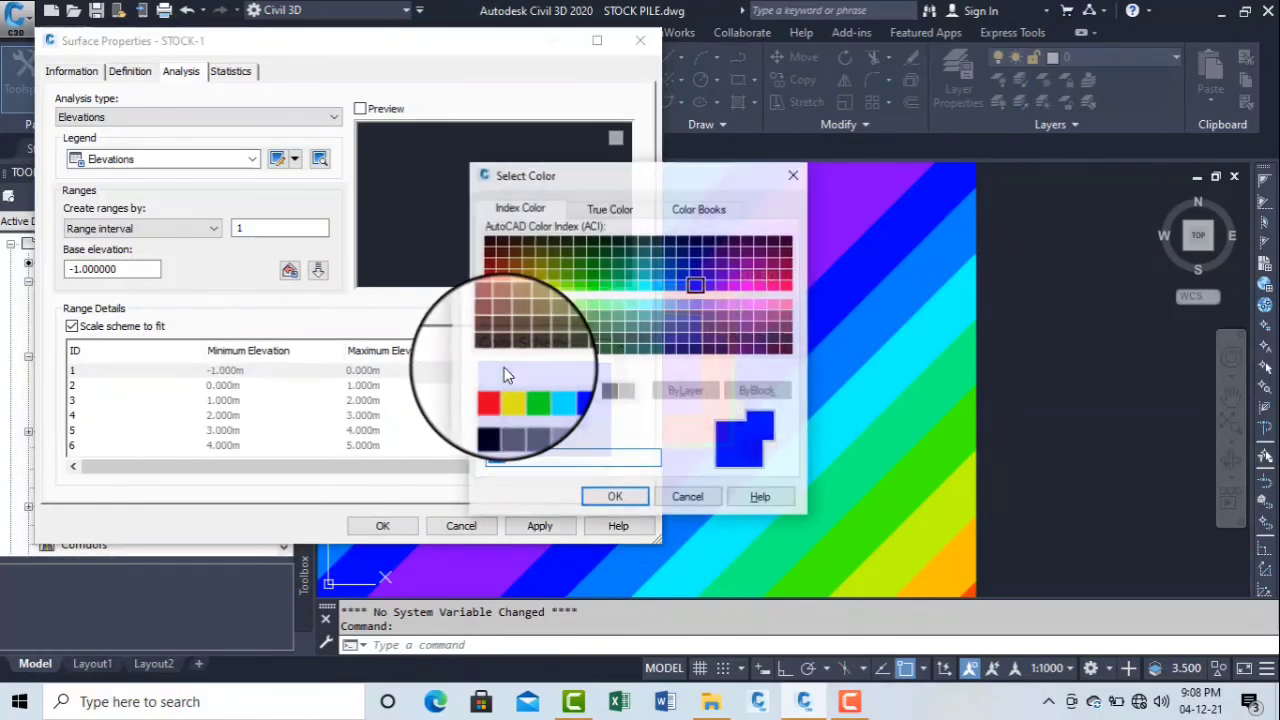
{"action": "left_click", "coordinate": [509, 390]}
{"action": "left_click", "coordinate": [610, 488]}
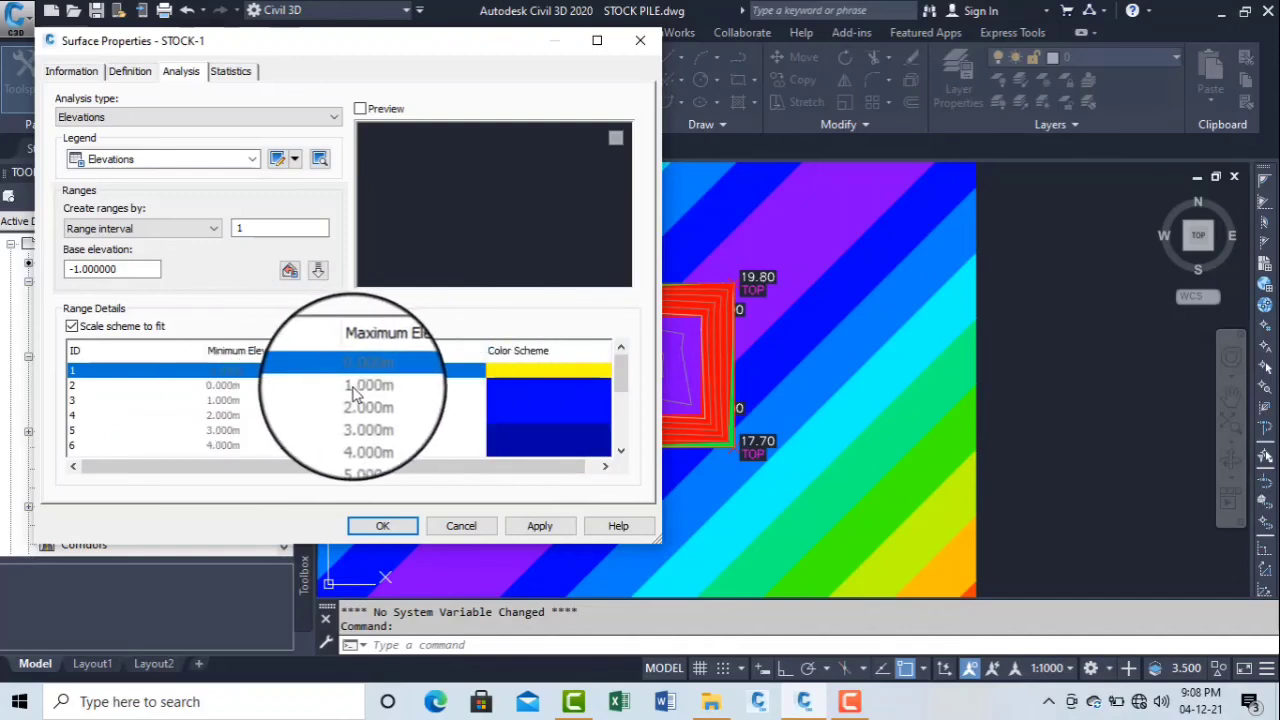
{"action": "left_click", "coordinate": [510, 387]}
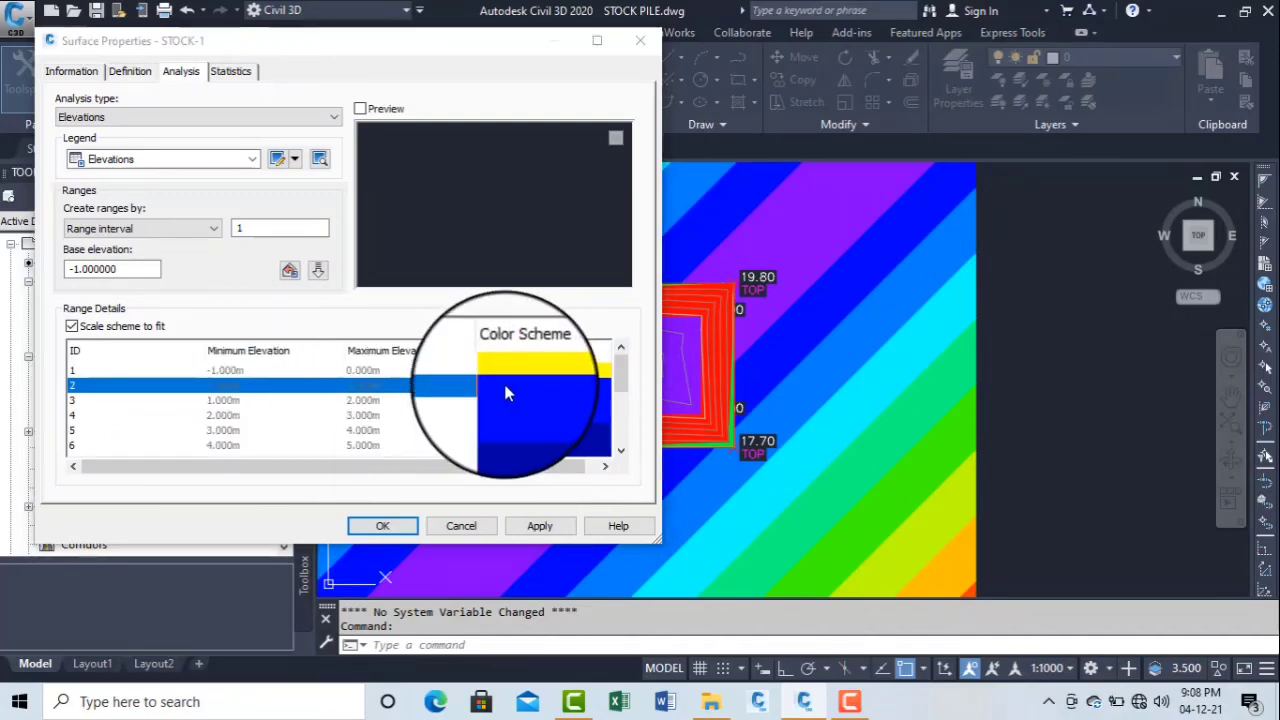
{"action": "left_click", "coordinate": [492, 391]}
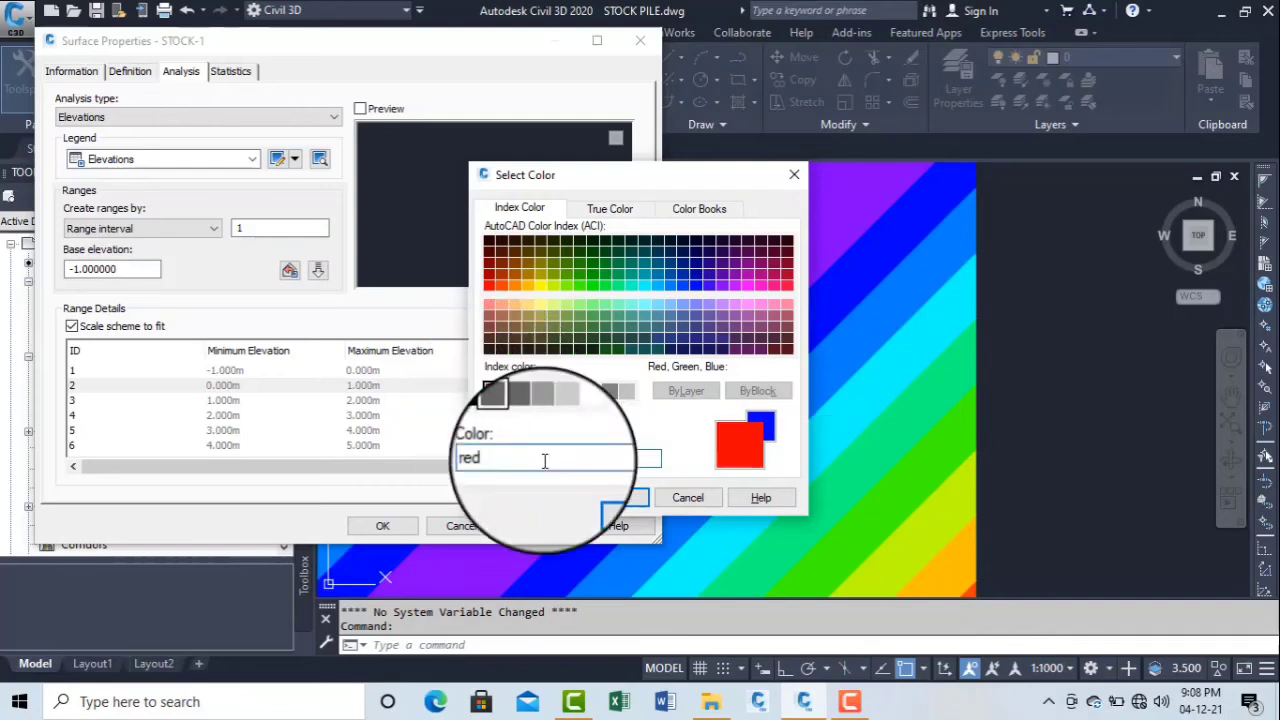
{"action": "left_click", "coordinate": [604, 500]}
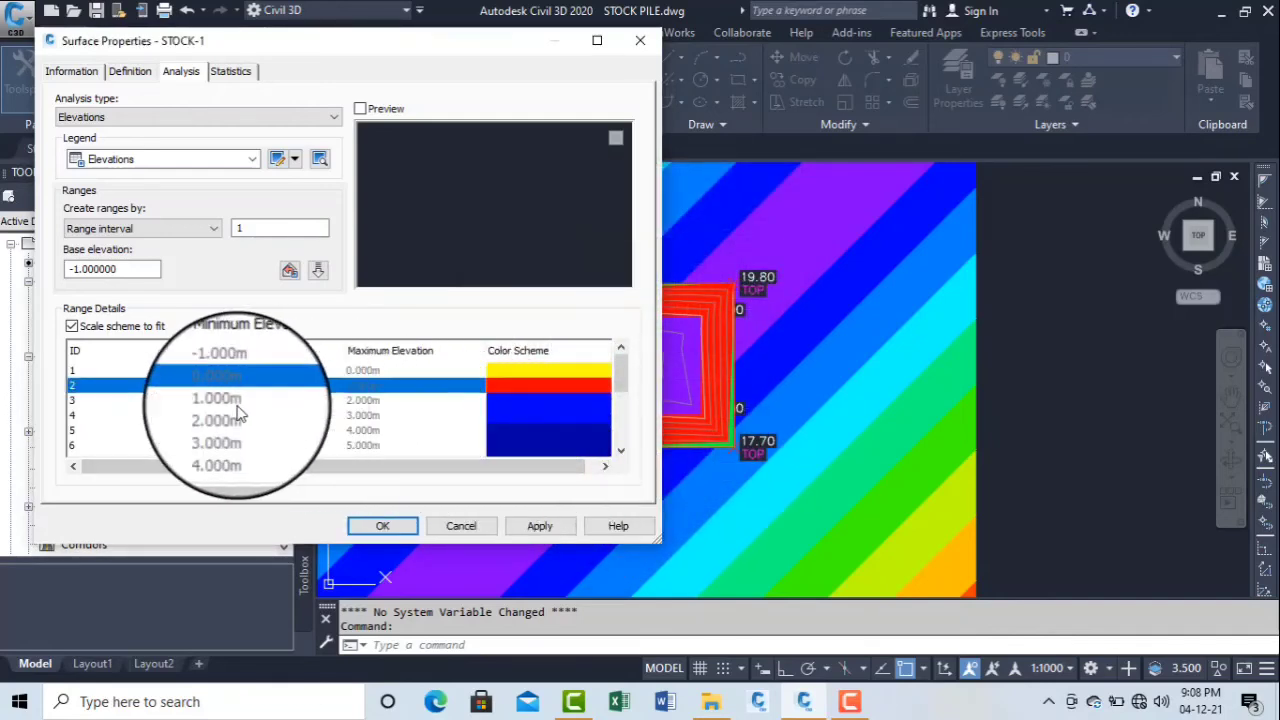
Step: Recolour STOCK-1's 1 to 2 m elevation range green and its 2 to 3 m range cyan
{"action": "double_click", "coordinate": [505, 409]}
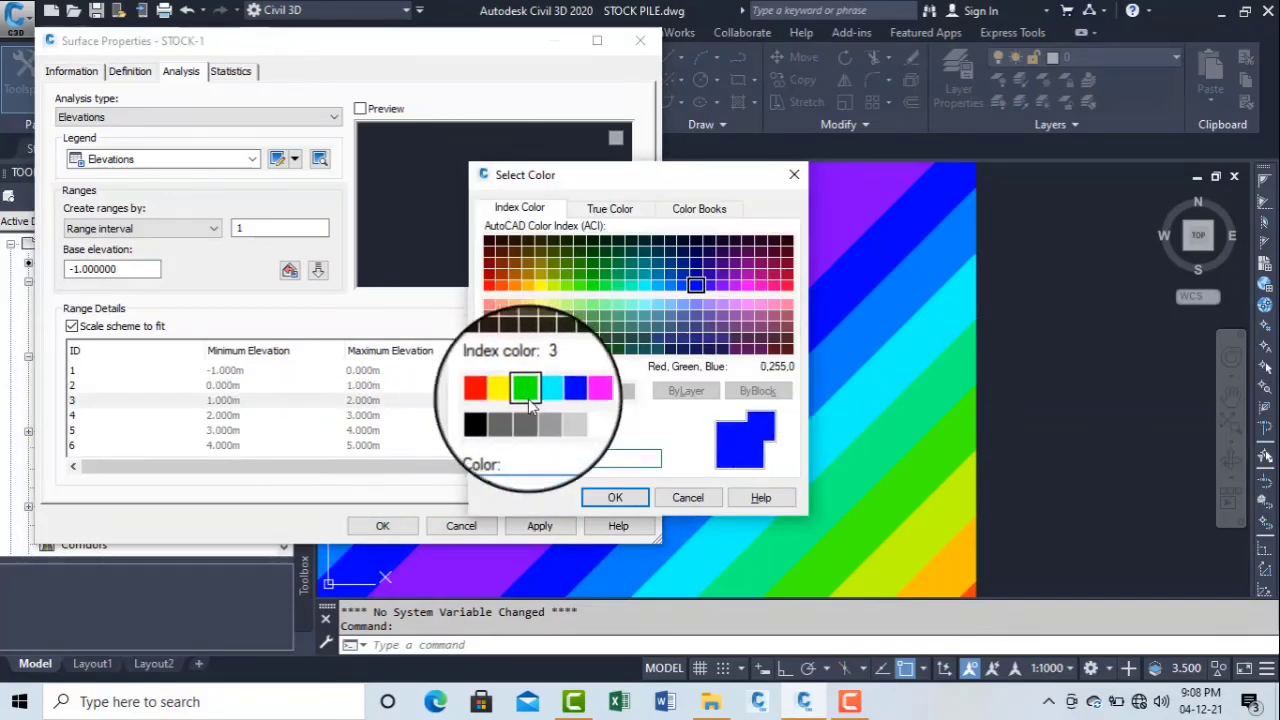
{"action": "left_click", "coordinate": [528, 396]}
{"action": "left_click", "coordinate": [613, 497]}
{"action": "double_click", "coordinate": [530, 416]}
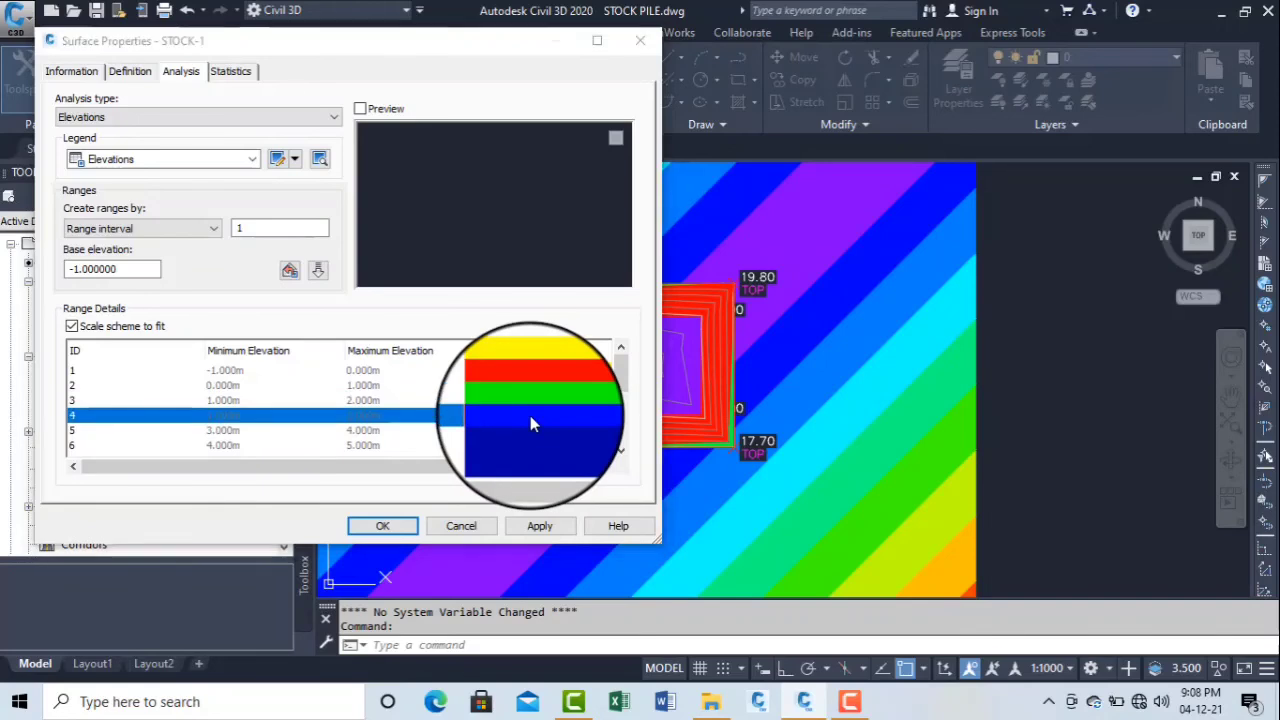
{"action": "left_click", "coordinate": [545, 393]}
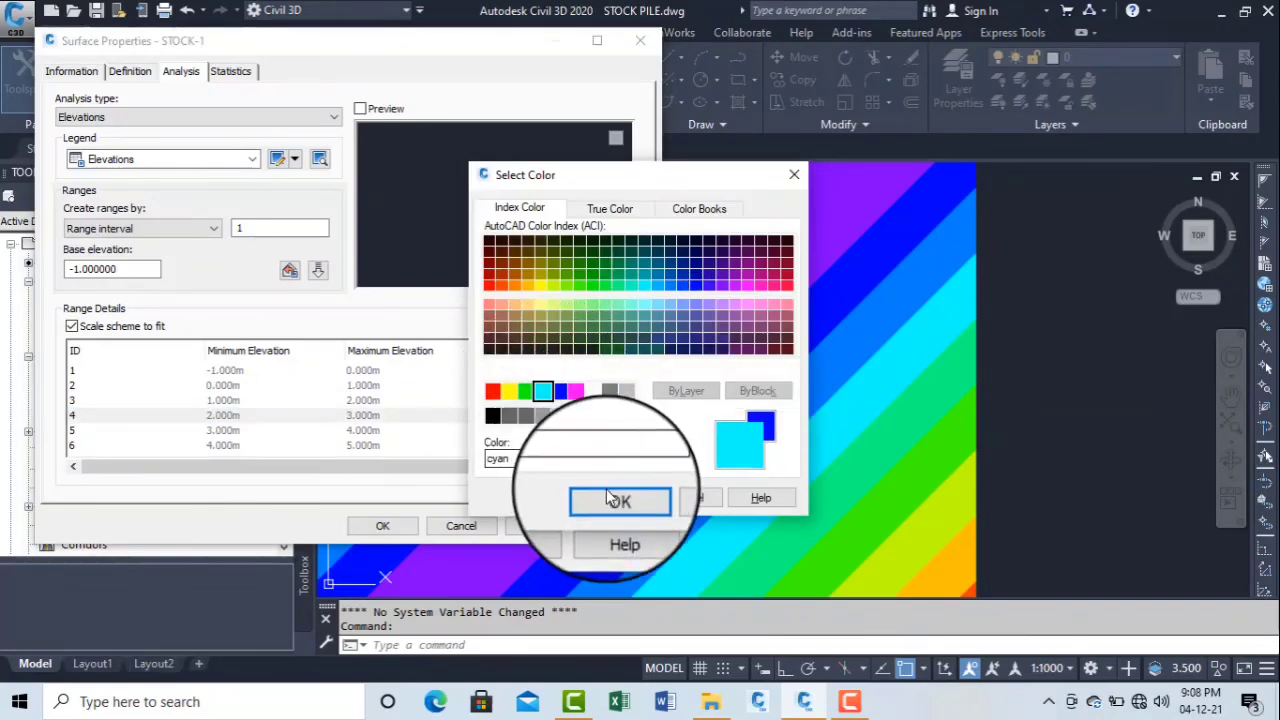
{"action": "left_click", "coordinate": [610, 494]}
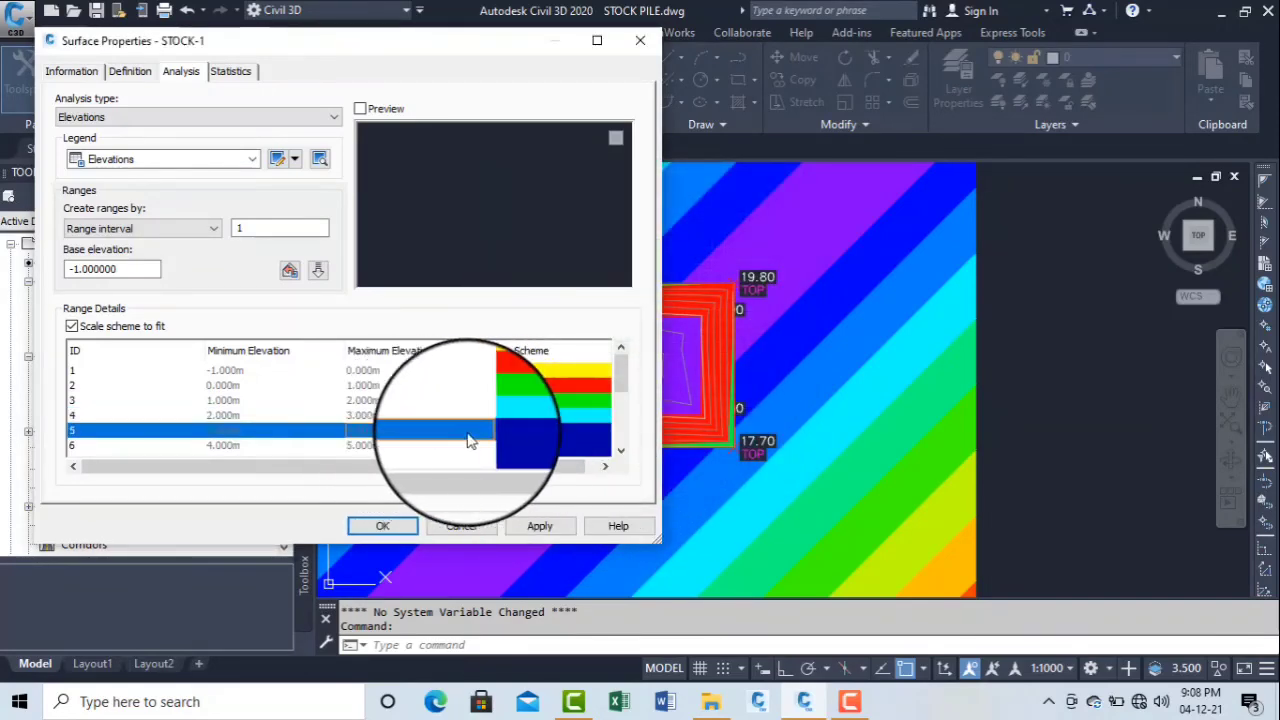
Step: Recolour STOCK-1's 3 to 4 m elevation range magenta and its 4 to 5 m range white
{"action": "double_click", "coordinate": [525, 430]}
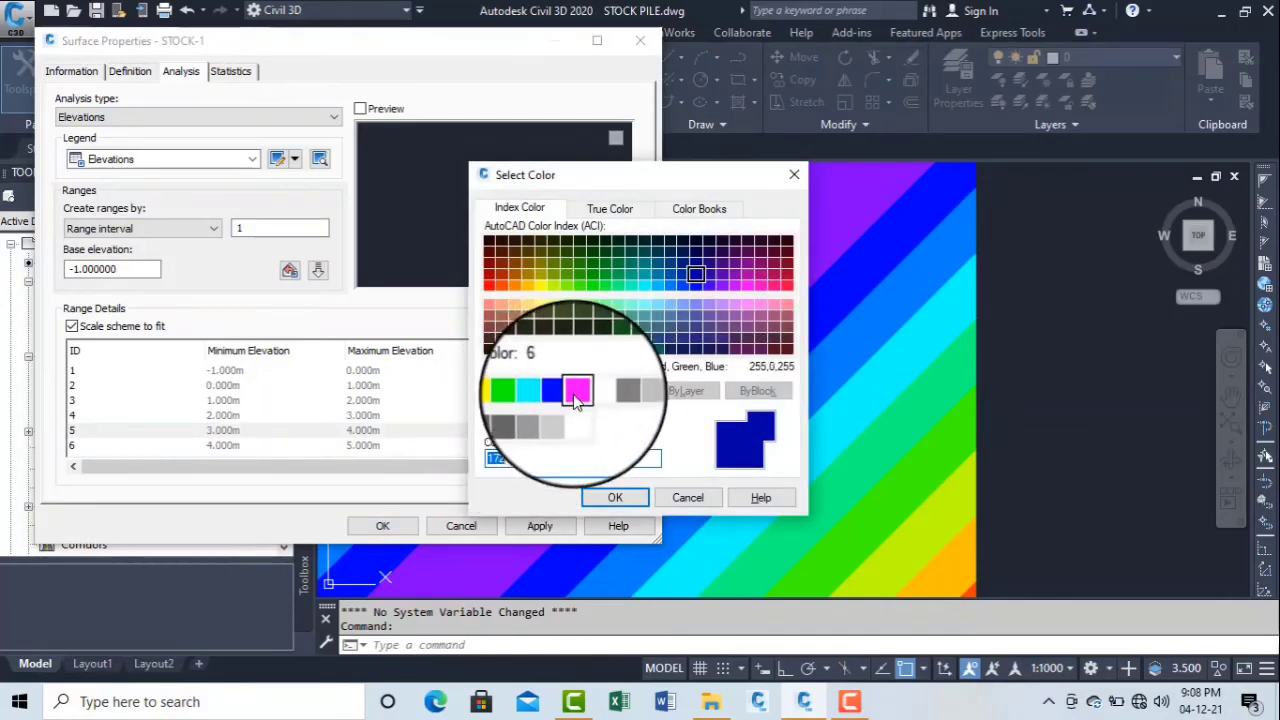
{"action": "left_click", "coordinate": [577, 392]}
{"action": "left_click", "coordinate": [615, 497]}
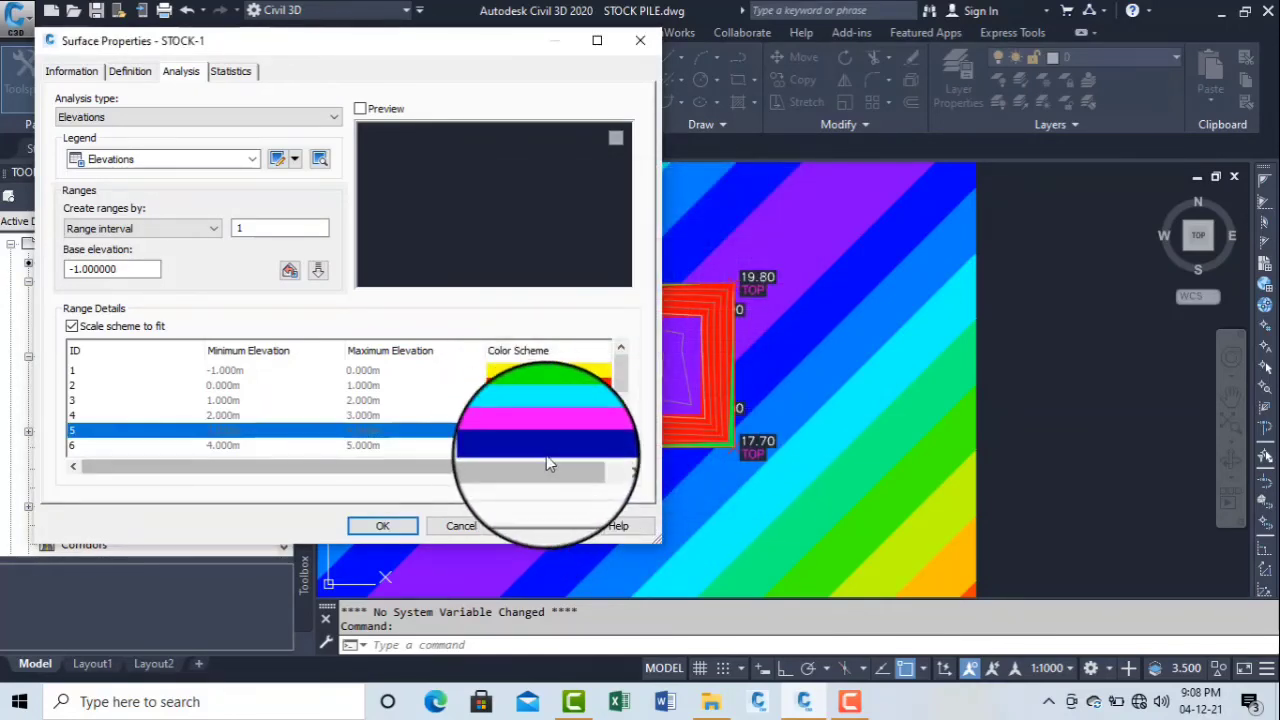
{"action": "left_click", "coordinate": [621, 450]}
{"action": "left_click", "coordinate": [621, 450]}
{"action": "left_click", "coordinate": [621, 450]}
{"action": "left_click", "coordinate": [621, 450]}
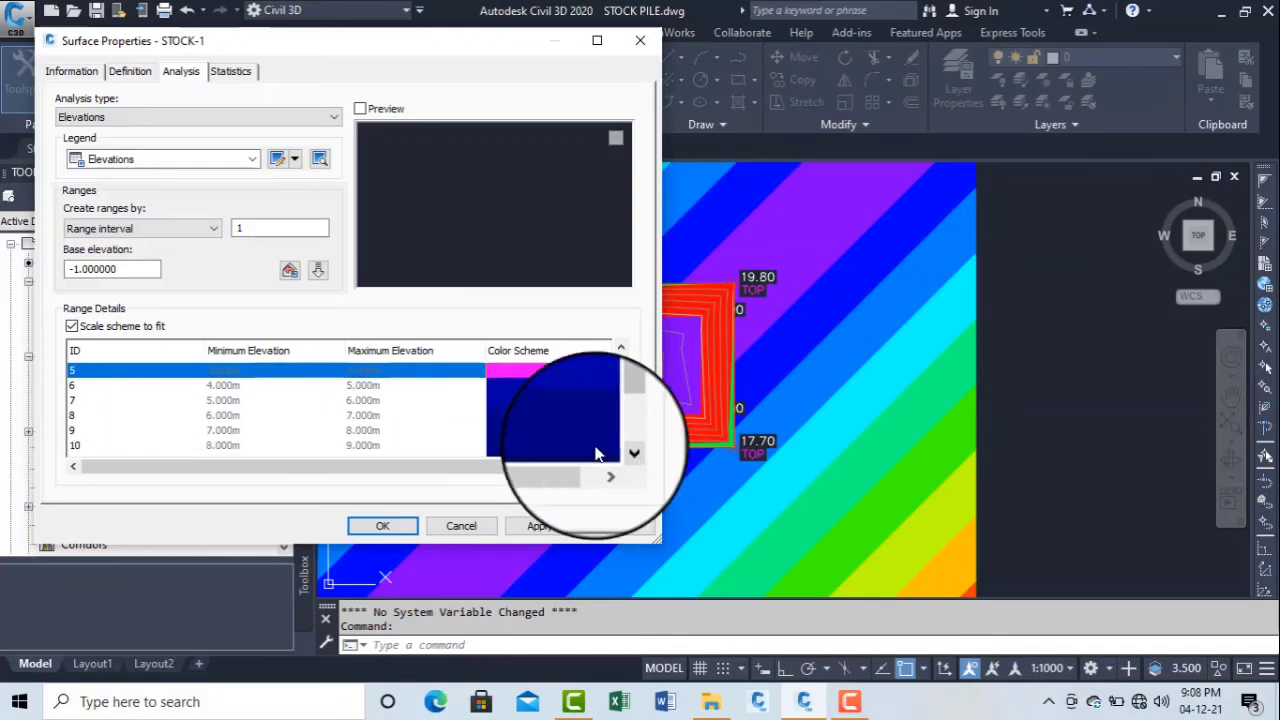
{"action": "left_click", "coordinate": [460, 386]}
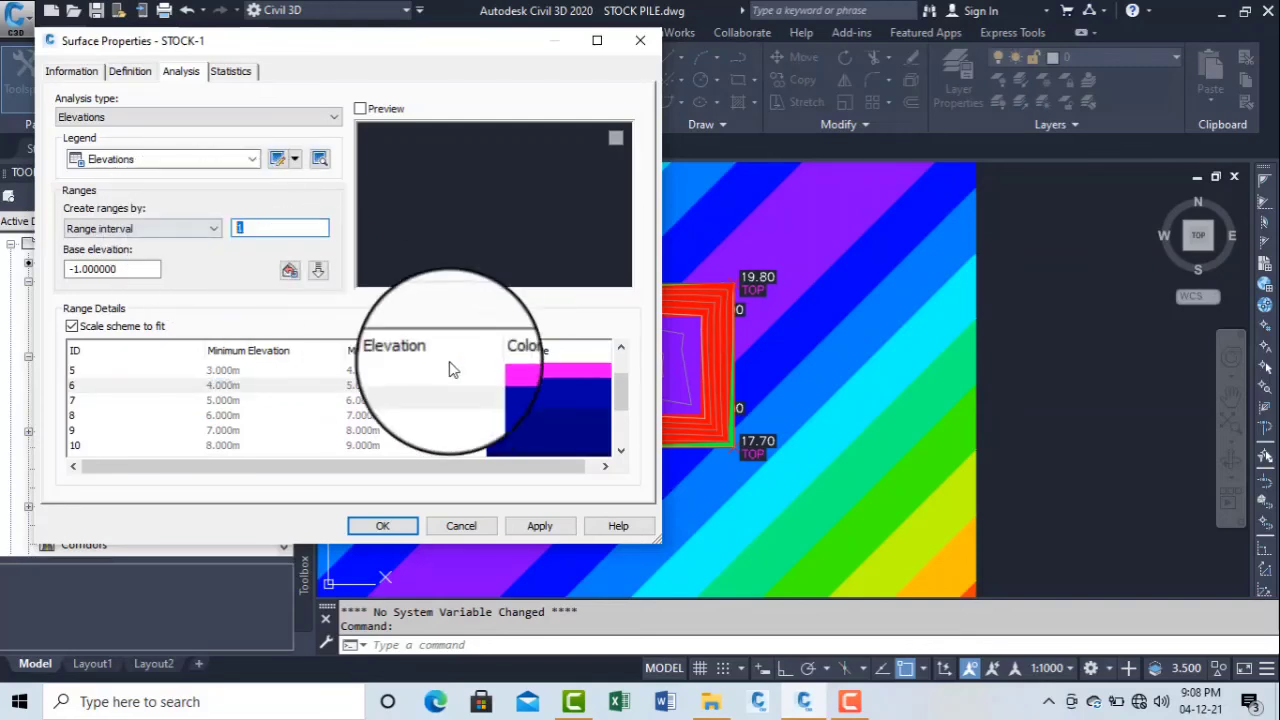
{"action": "left_click", "coordinate": [503, 385]}
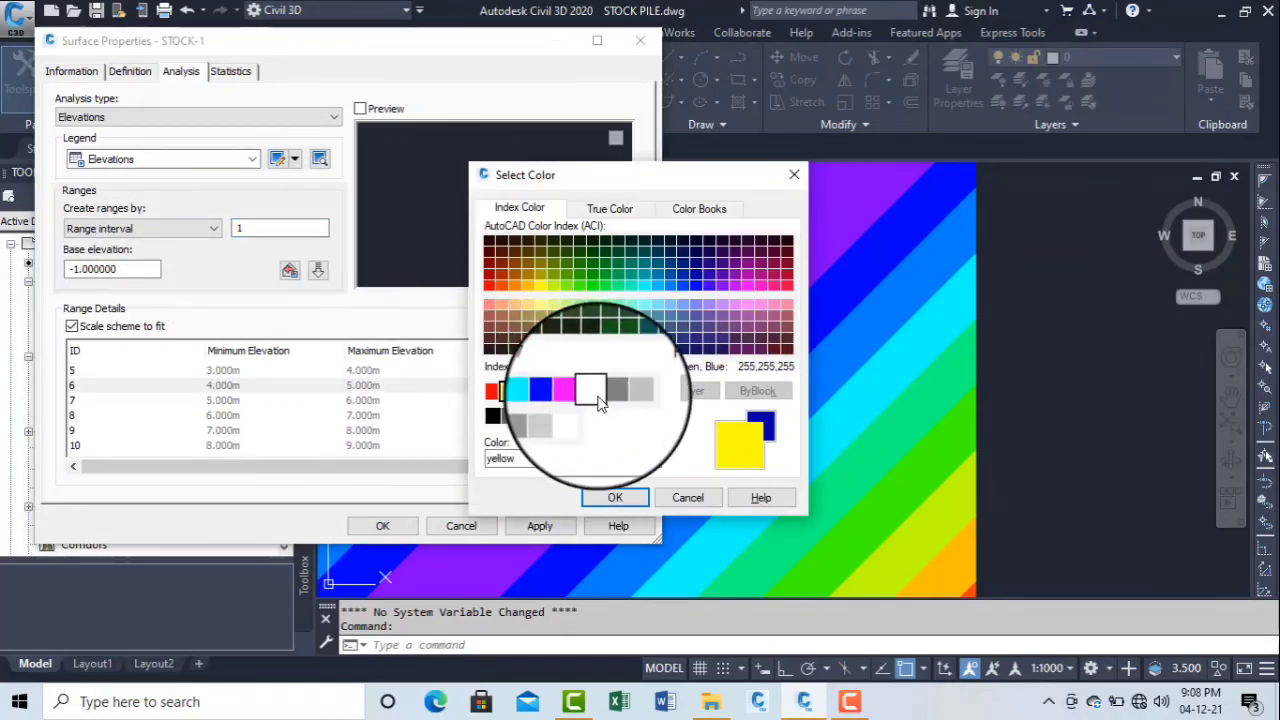
{"action": "left_click", "coordinate": [592, 391]}
{"action": "left_click", "coordinate": [610, 516]}
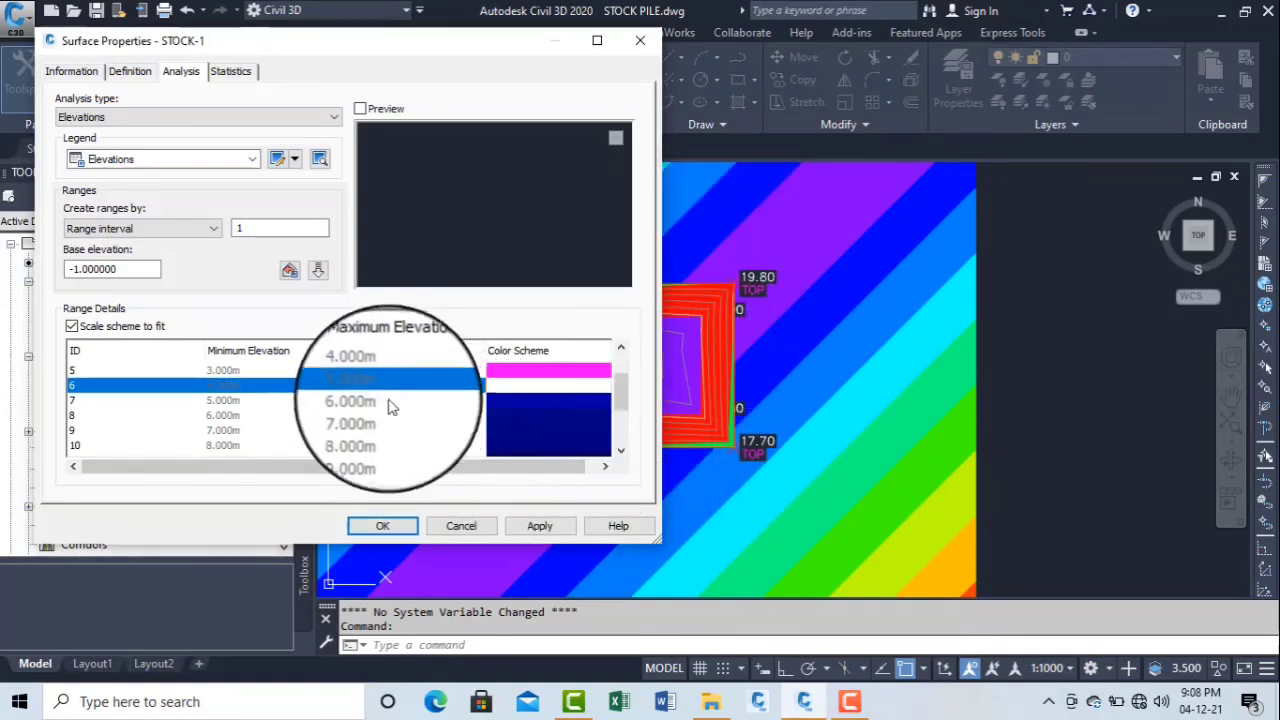
Step: Assign grey index colour 8 to STOCK-1's 5 to 6 m elevation range and light grey index colour 9 to the 6 to 7 m range
{"action": "left_click", "coordinate": [423, 402]}
{"action": "left_click", "coordinate": [510, 402]}
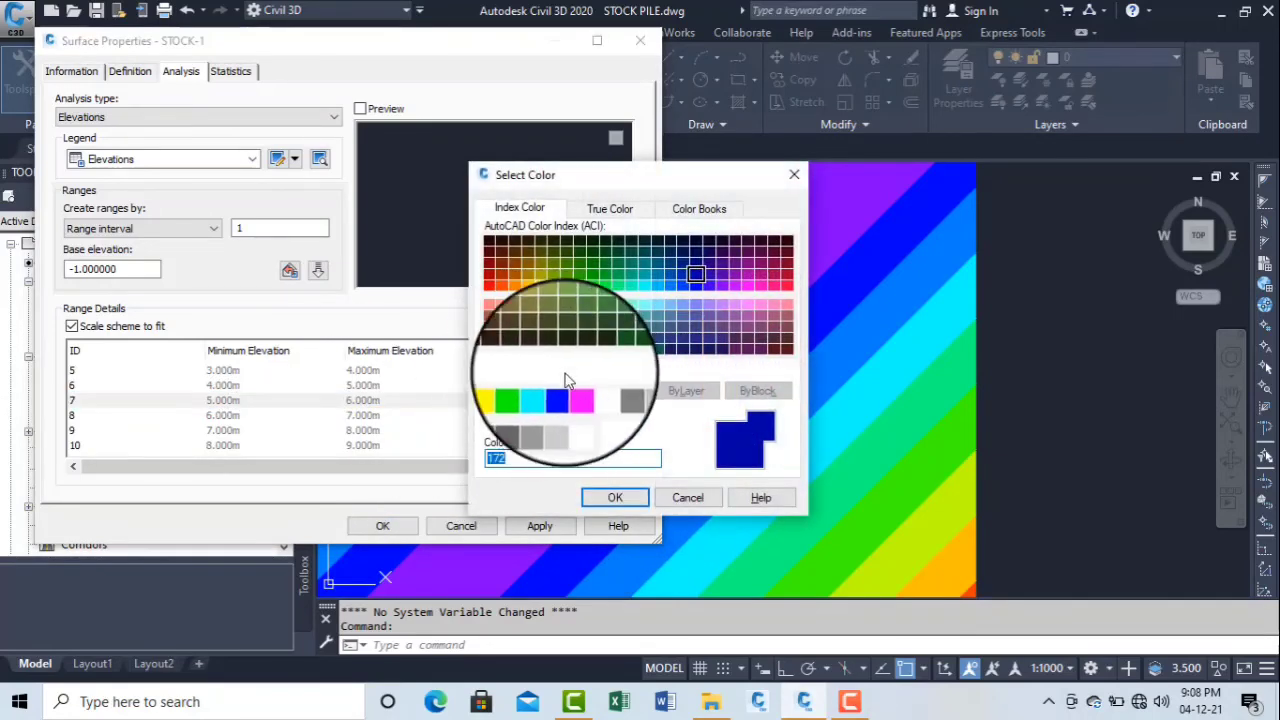
{"action": "left_click", "coordinate": [609, 391]}
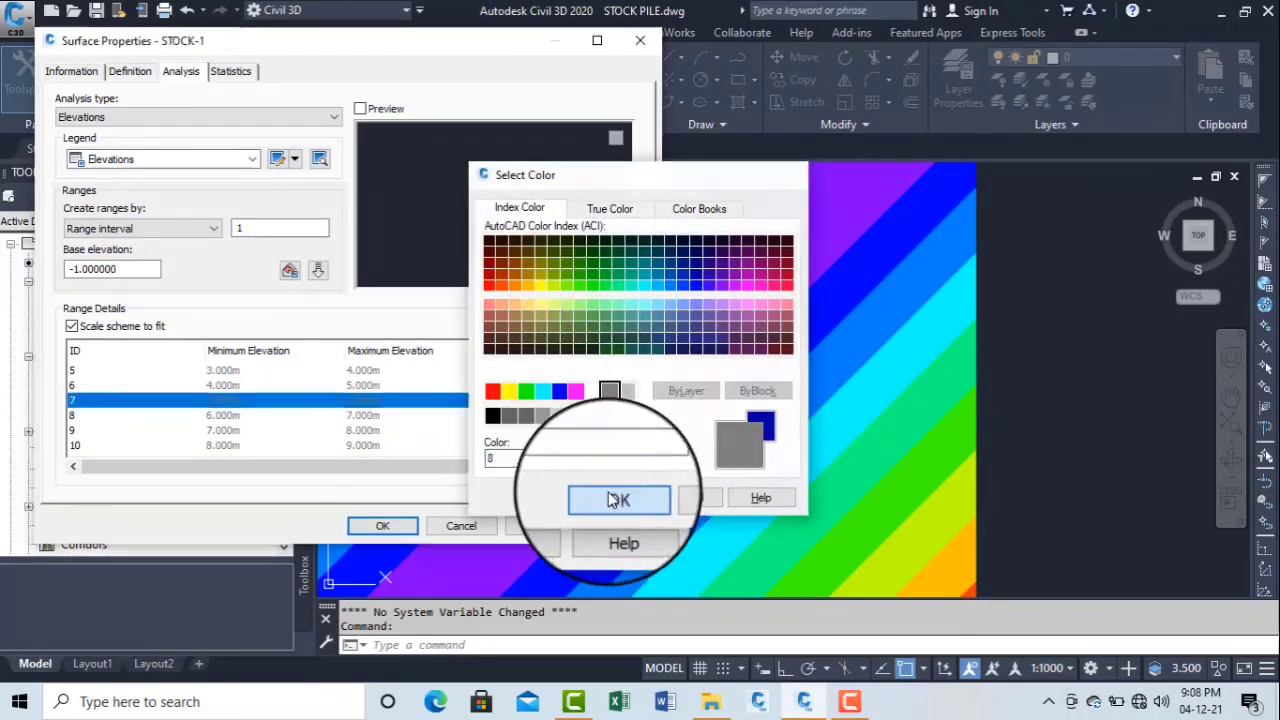
{"action": "left_click", "coordinate": [615, 497]}
{"action": "left_click", "coordinate": [526, 416]}
{"action": "left_click", "coordinate": [526, 416]}
{"action": "left_click", "coordinate": [626, 390]}
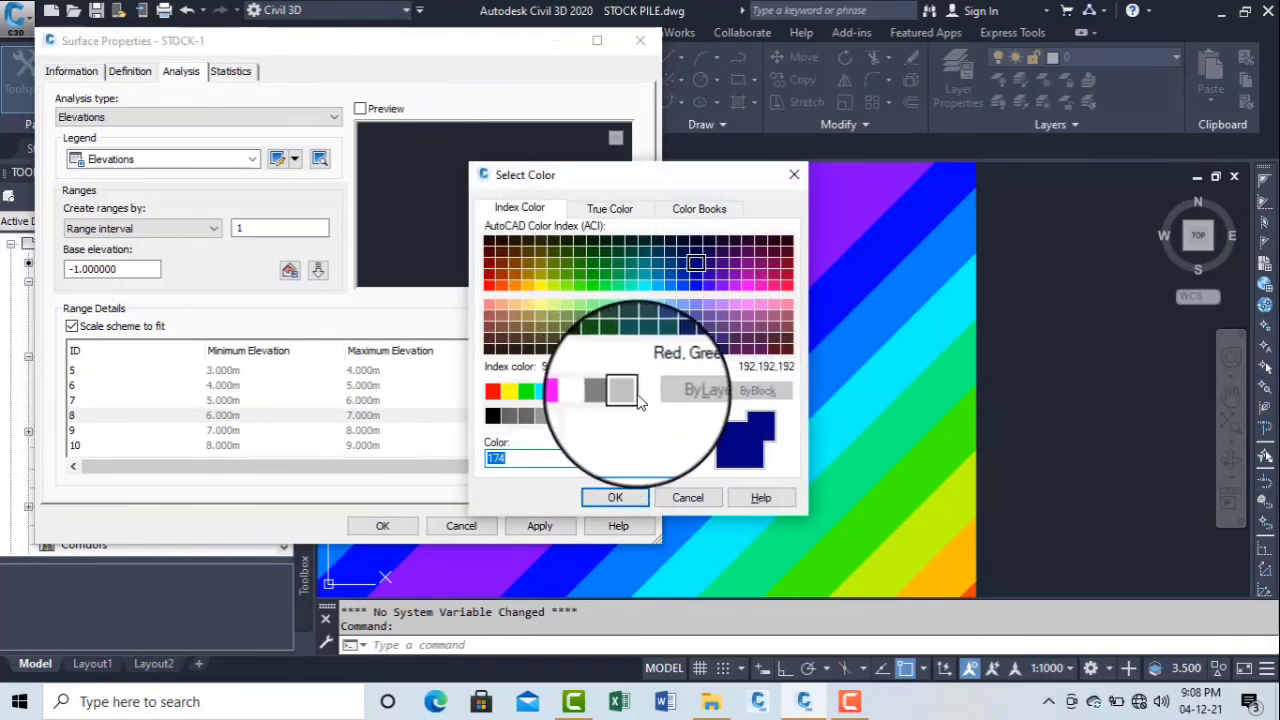
{"action": "left_click", "coordinate": [615, 498]}
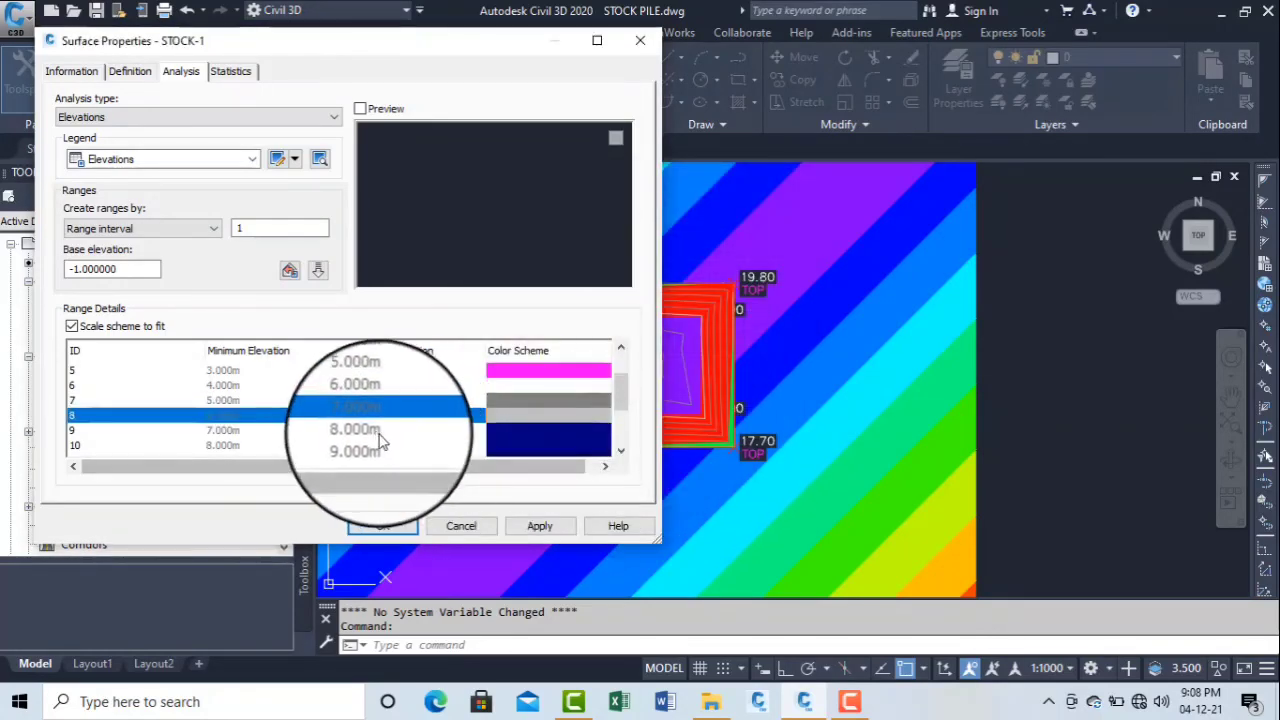
Step: Recolour STOCK-1's 7 to 8 m elevation range brown (colour 32) and its 8 to 9 m range dark green, and apply the scheme
{"action": "left_click", "coordinate": [518, 428]}
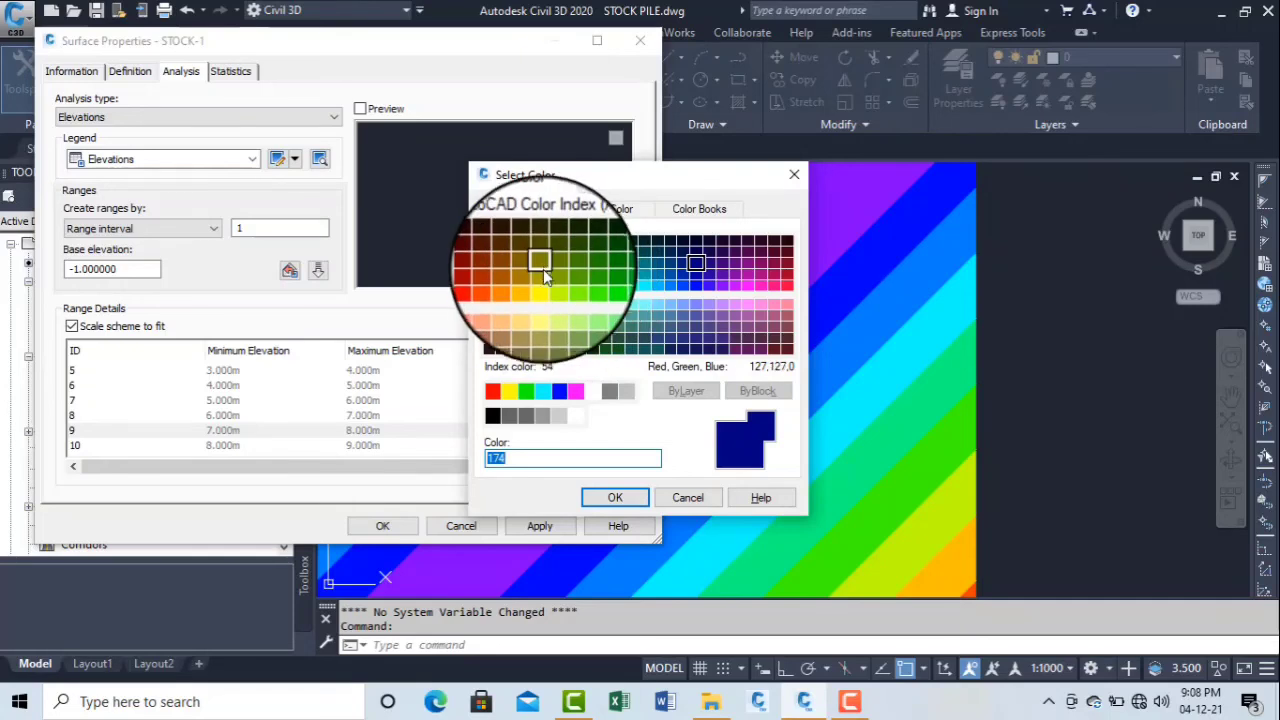
{"action": "left_click", "coordinate": [518, 274]}
{"action": "left_click", "coordinate": [615, 498]}
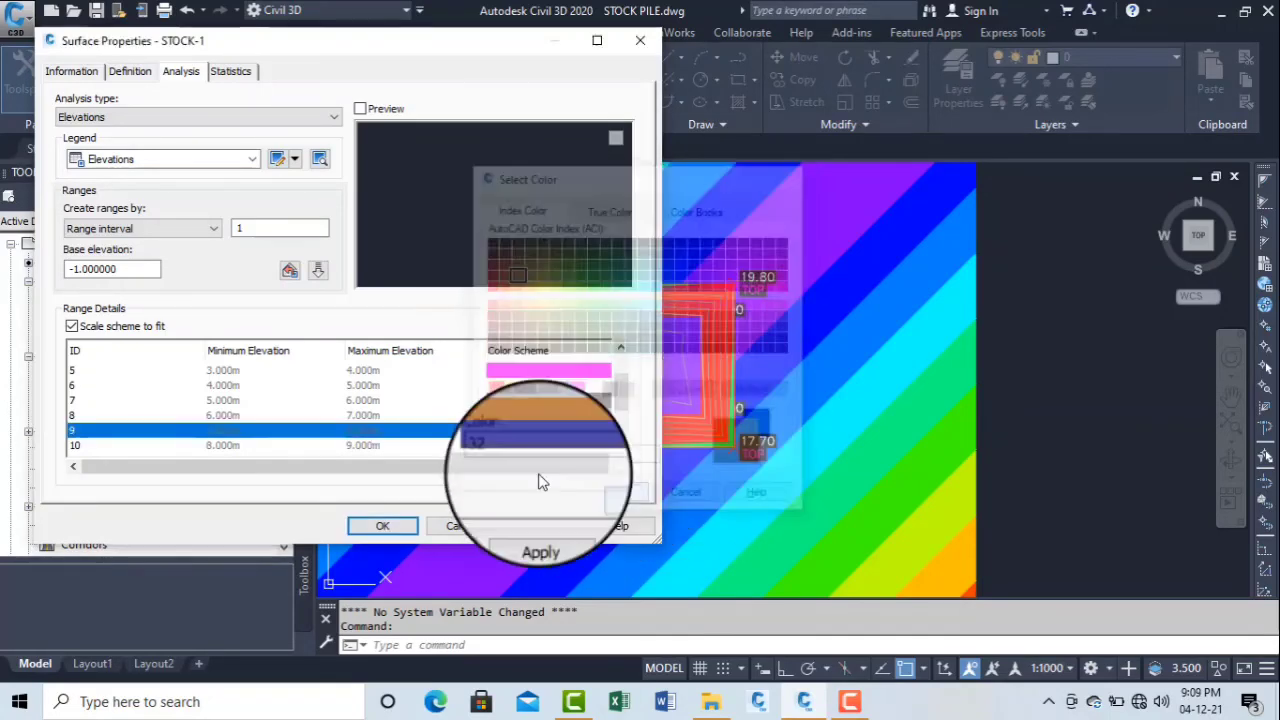
{"action": "left_click", "coordinate": [531, 445]}
{"action": "left_click", "coordinate": [531, 450]}
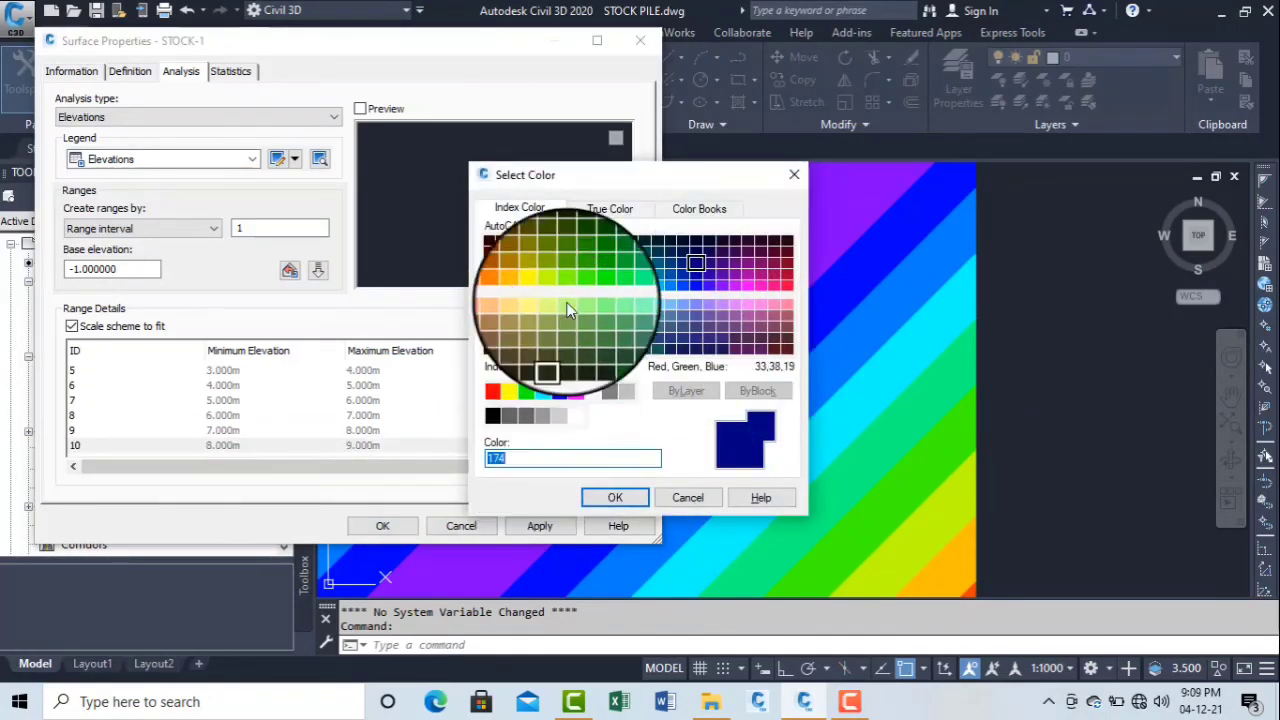
{"action": "left_click", "coordinate": [580, 264]}
{"action": "left_click", "coordinate": [615, 498]}
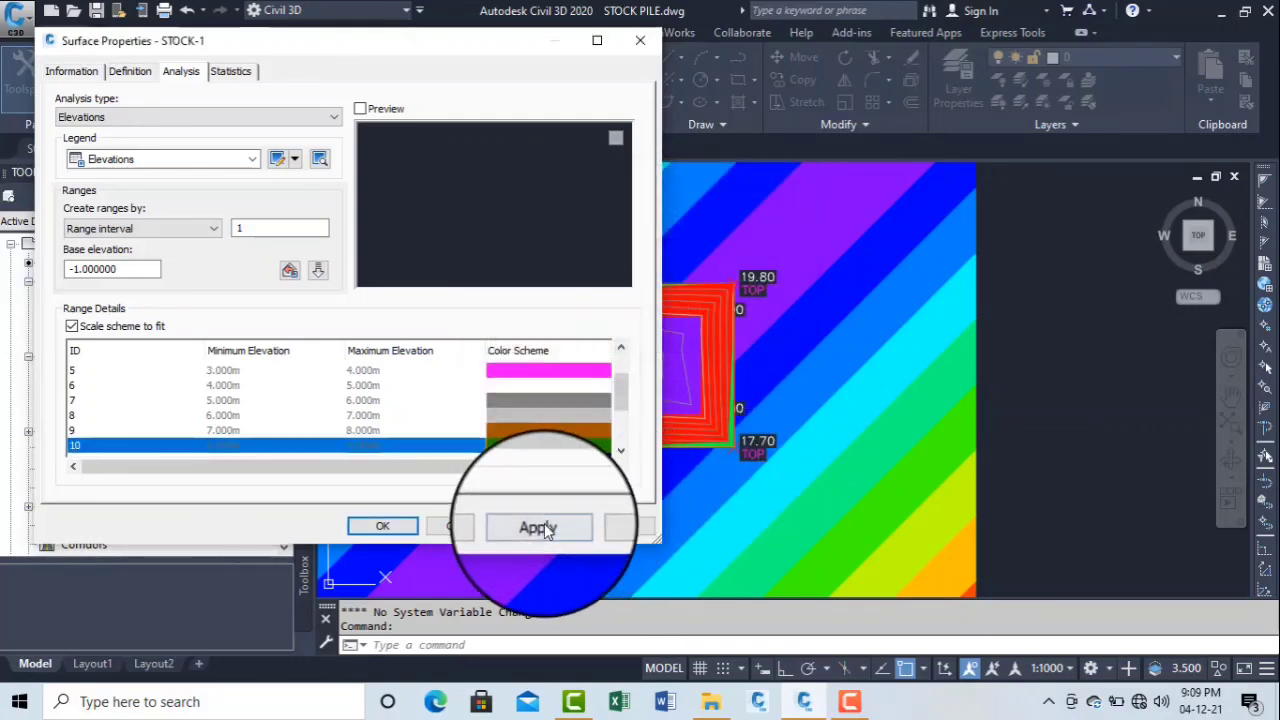
{"action": "left_click", "coordinate": [538, 526]}
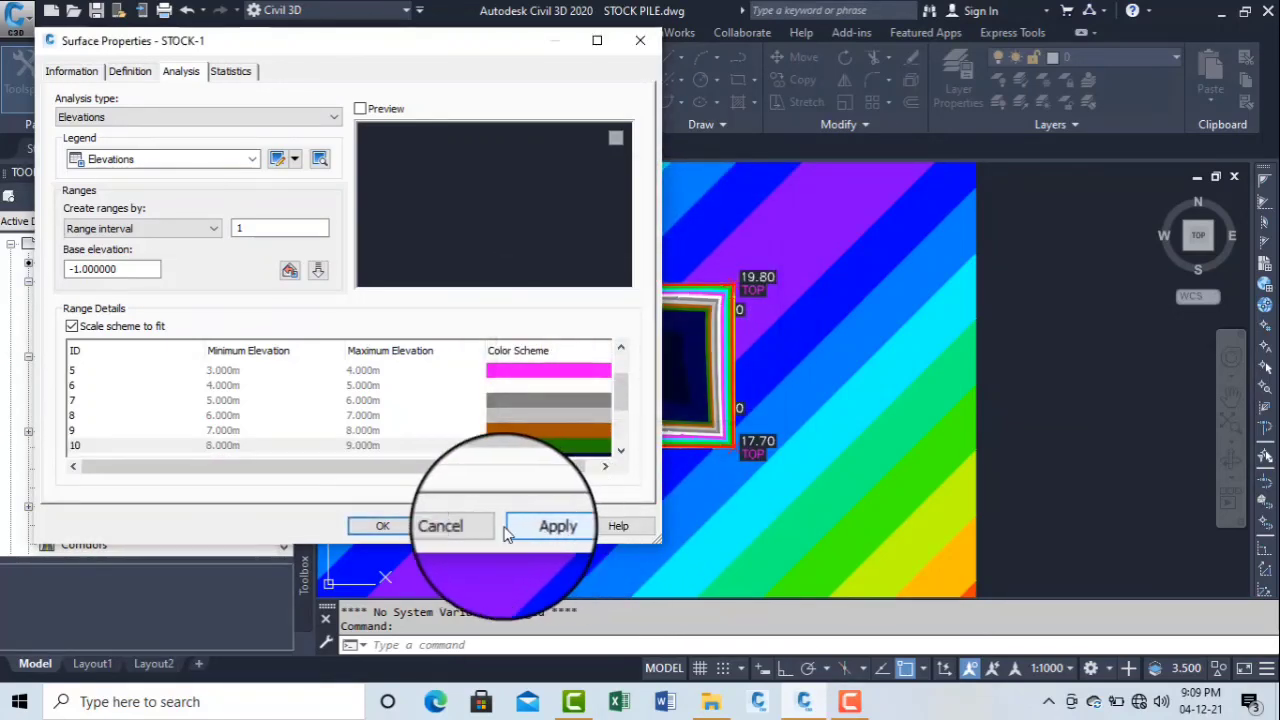
Step: Accept the STOCK-1 surface properties and examine its elevation bands against the surrounding GL surface and the cut/fill summary table
{"action": "left_click", "coordinate": [382, 526]}
{"action": "scroll", "coordinate": [636, 318], "scroll_direction": "up", "scroll_amount": 4}
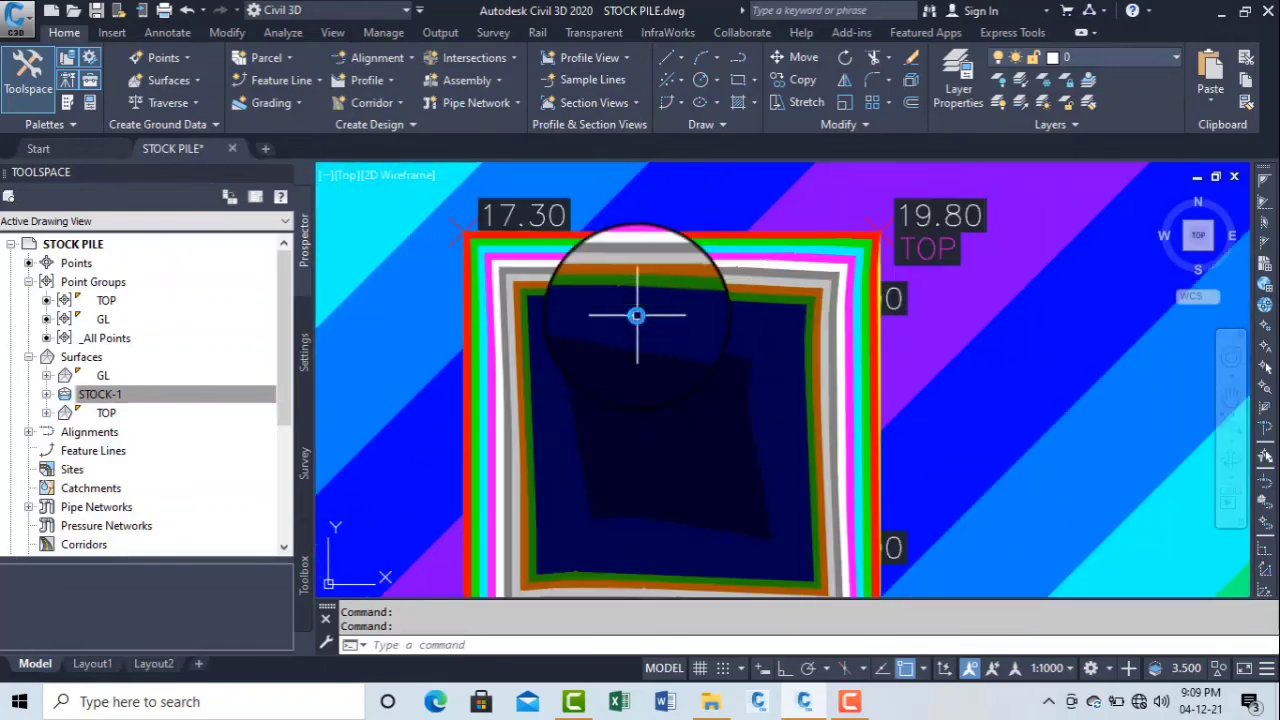
{"action": "scroll", "coordinate": [557, 235], "scroll_direction": "down", "scroll_amount": 3}
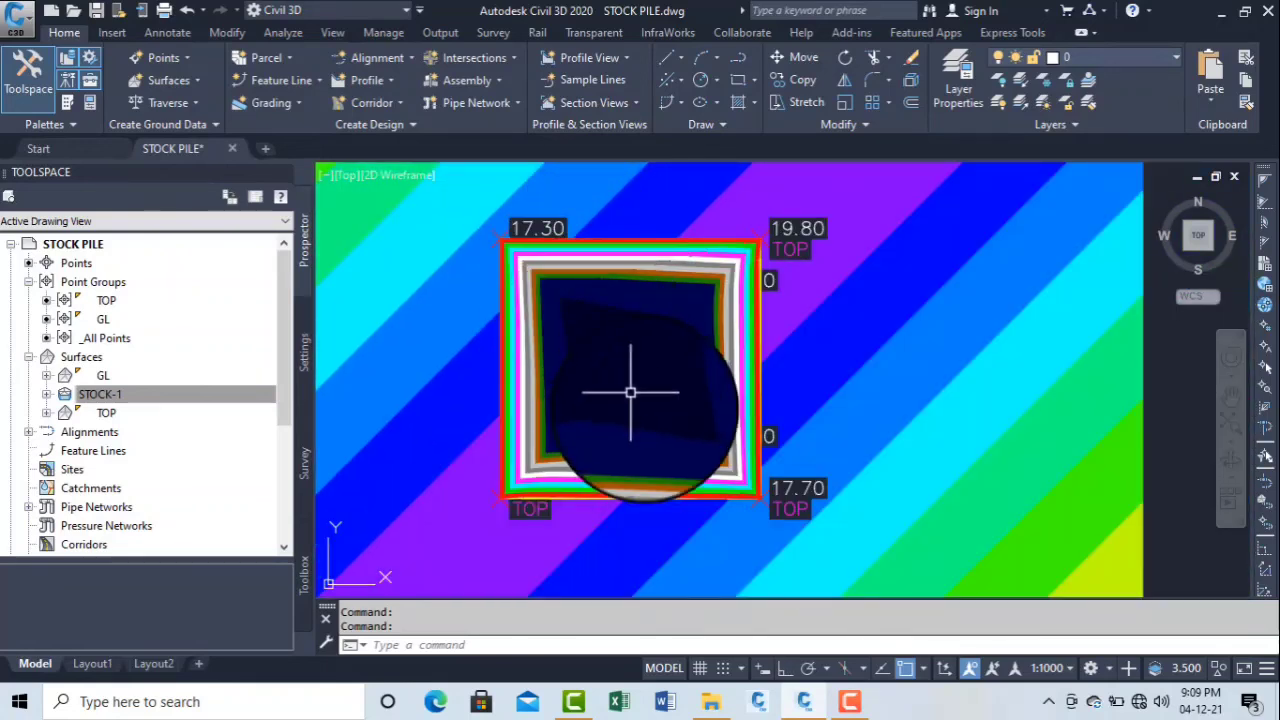
{"action": "scroll", "coordinate": [674, 345], "scroll_direction": "down", "scroll_amount": 5}
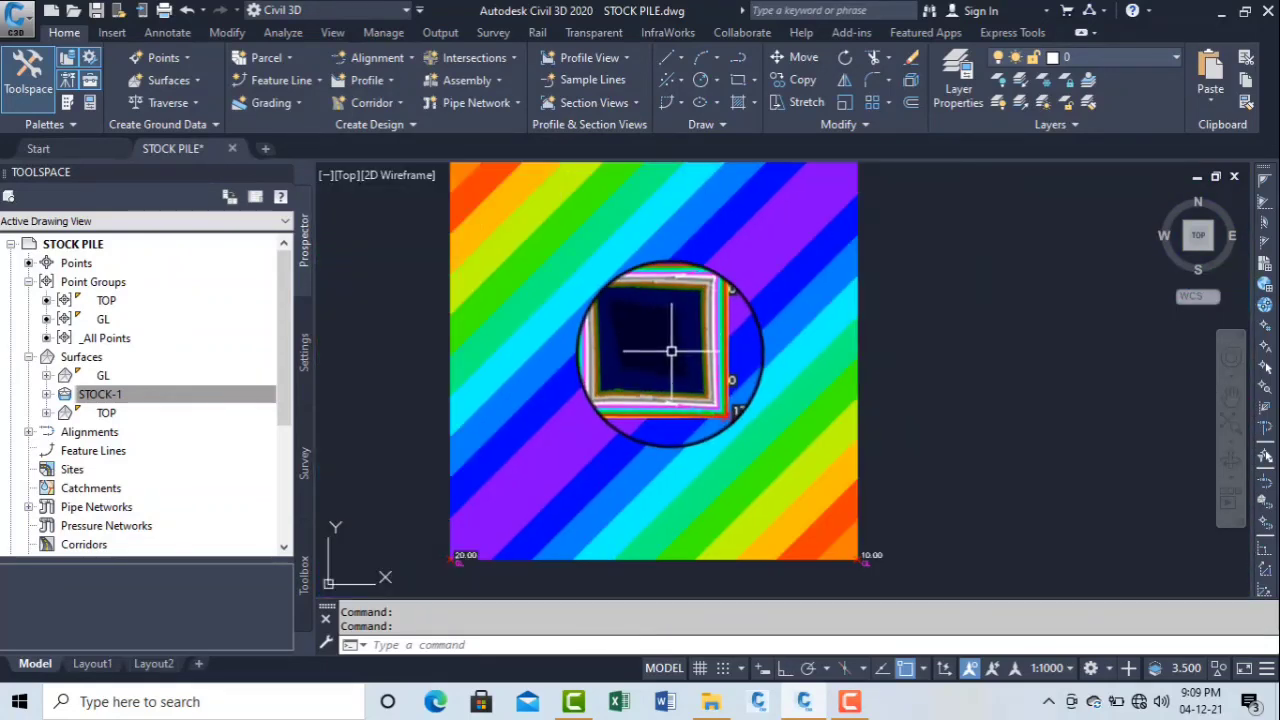
{"action": "middle_click_drag", "start_coordinate": [669, 355], "coordinate": [633, 360]}
{"action": "scroll", "coordinate": [631, 346], "scroll_direction": "up", "scroll_amount": 3}
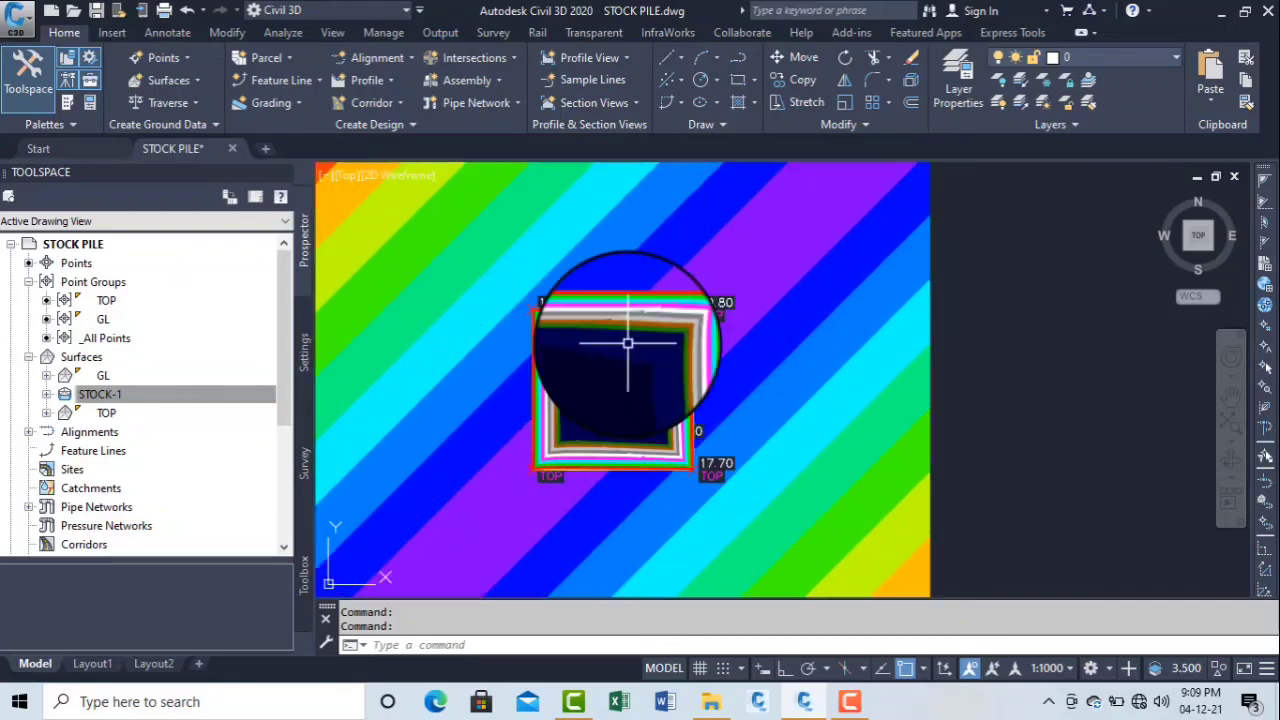
{"action": "scroll", "coordinate": [626, 354], "scroll_direction": "down", "scroll_amount": 4}
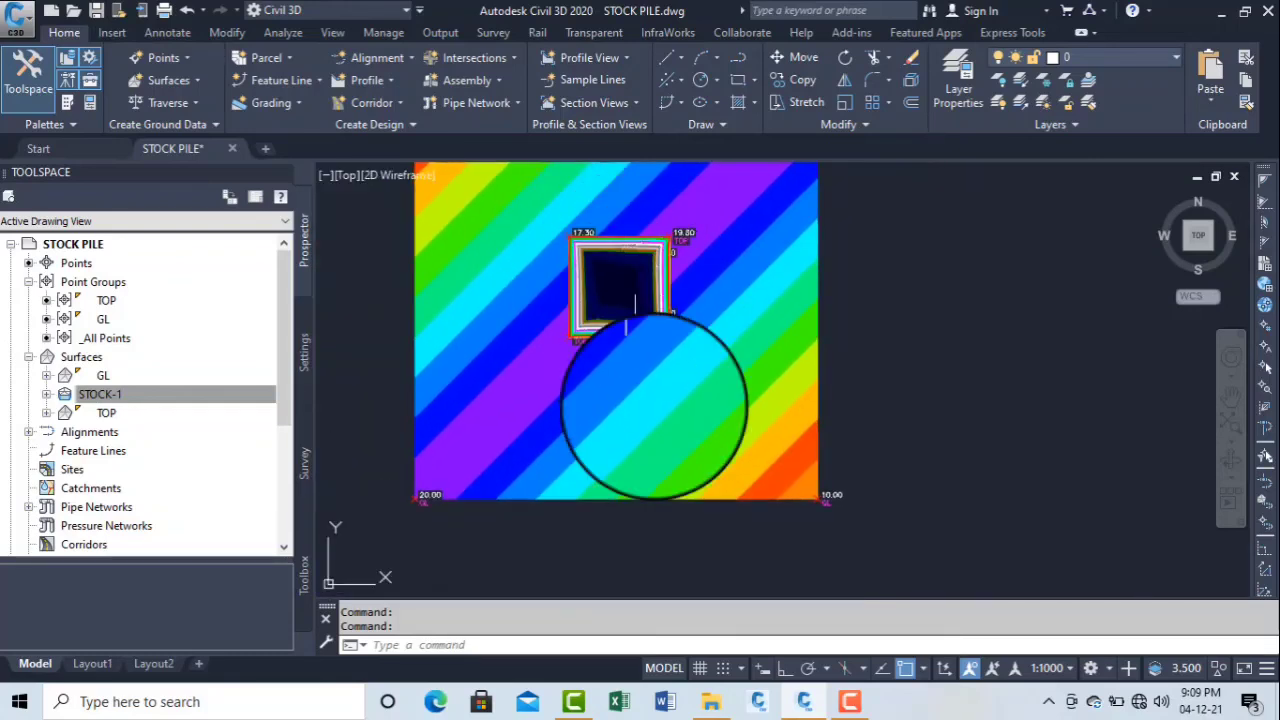
{"action": "scroll", "coordinate": [569, 552], "scroll_direction": "up", "scroll_amount": 4}
{"action": "scroll", "coordinate": [545, 530], "scroll_direction": "up", "scroll_amount": 2}
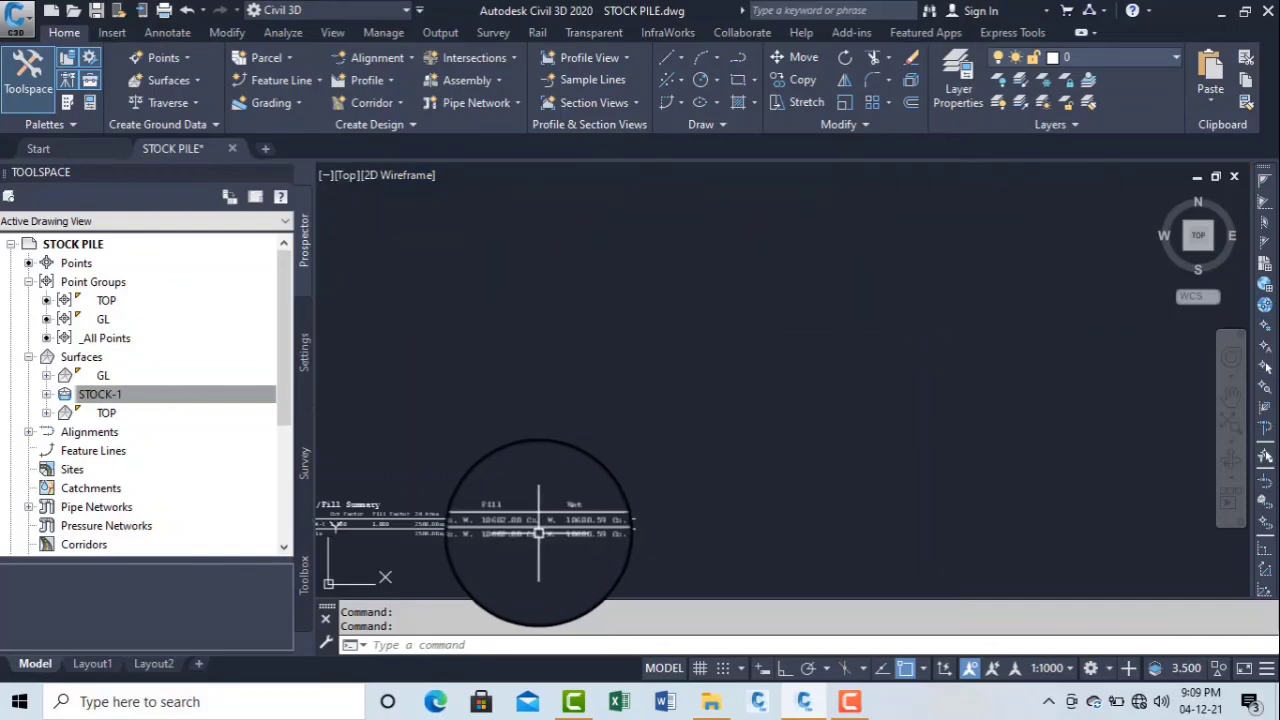
{"action": "middle_click_drag", "start_coordinate": [580, 380], "coordinate": [567, 480]}
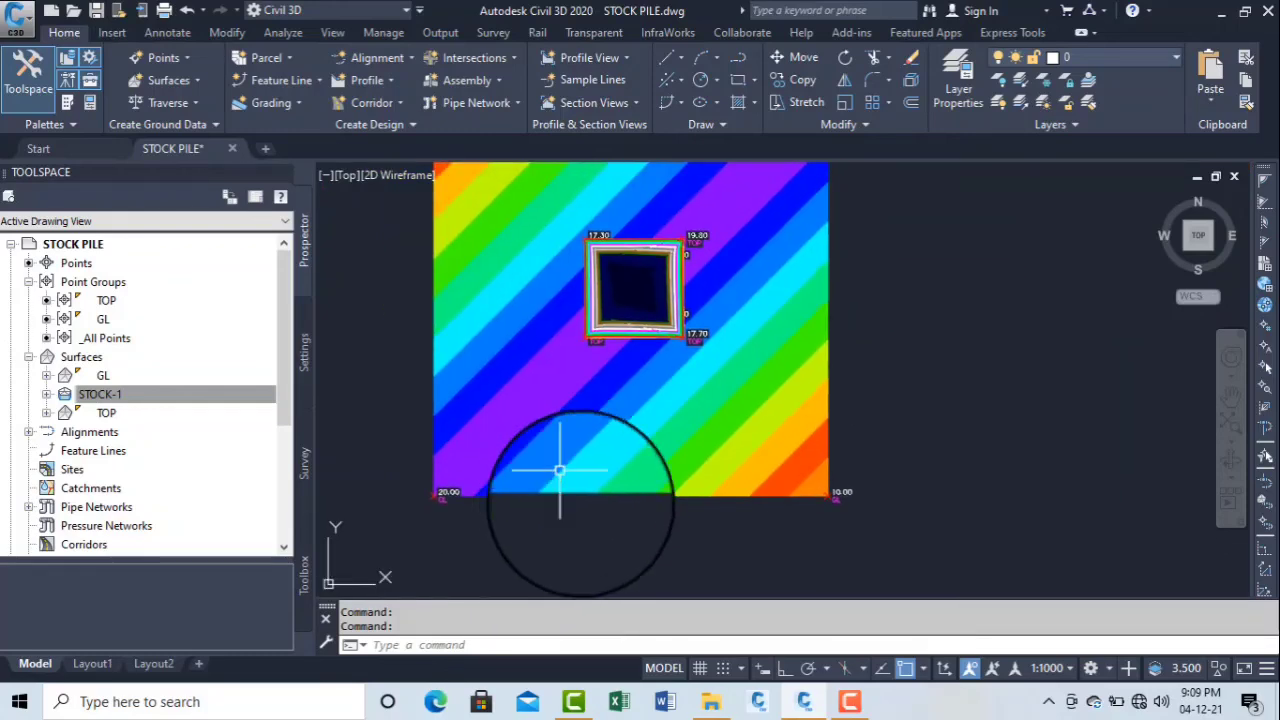
{"action": "left_click", "coordinate": [850, 704]}
{"action": "left_click", "coordinate": [1236, 624]}
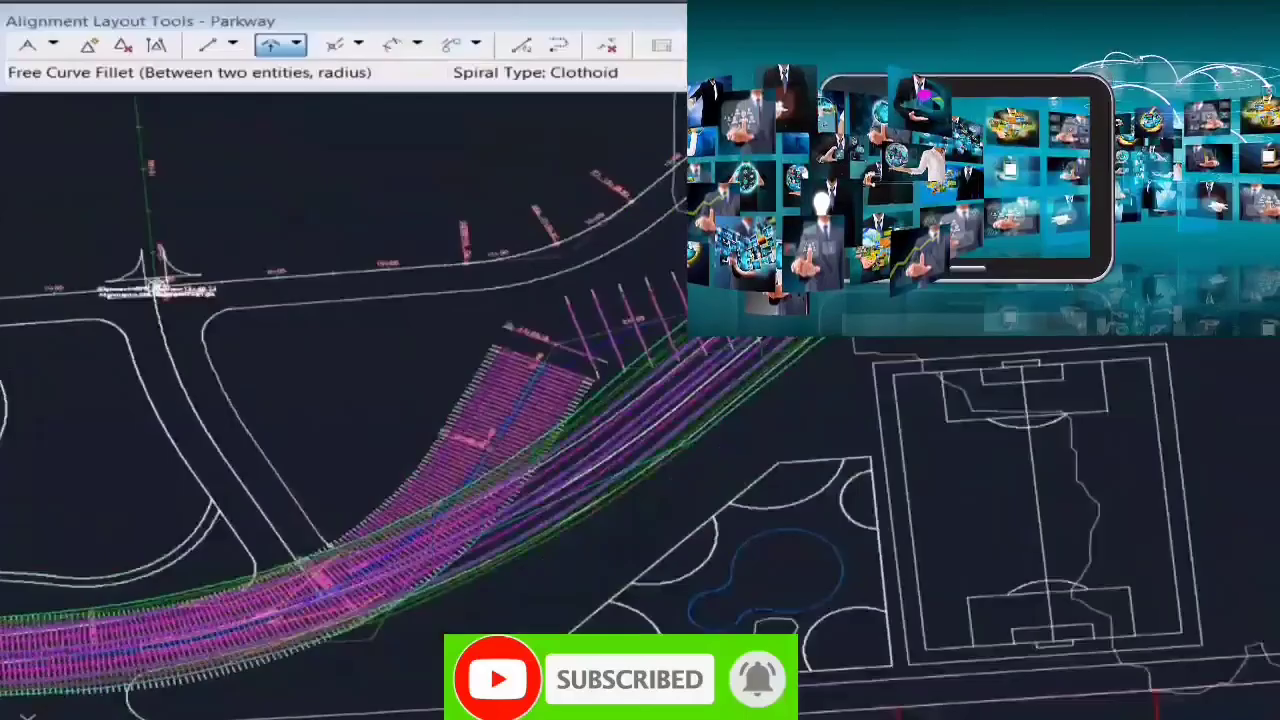